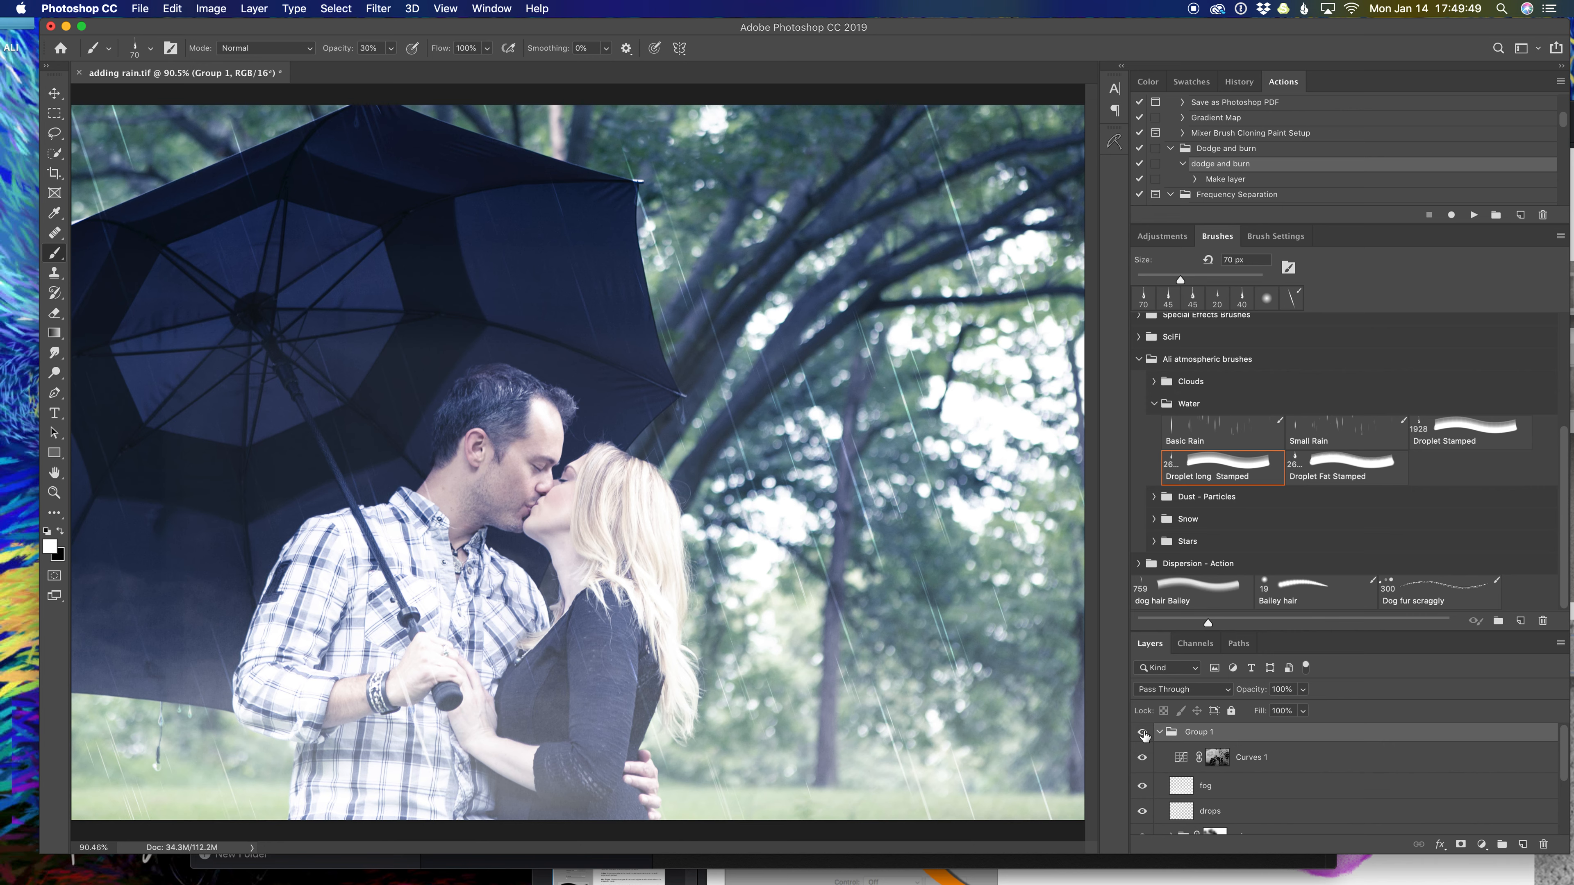
Hide the finished effects group and the Curves 1, fog, drops and rain layers.
{"action": "left_click", "coordinate": [1144, 735]}
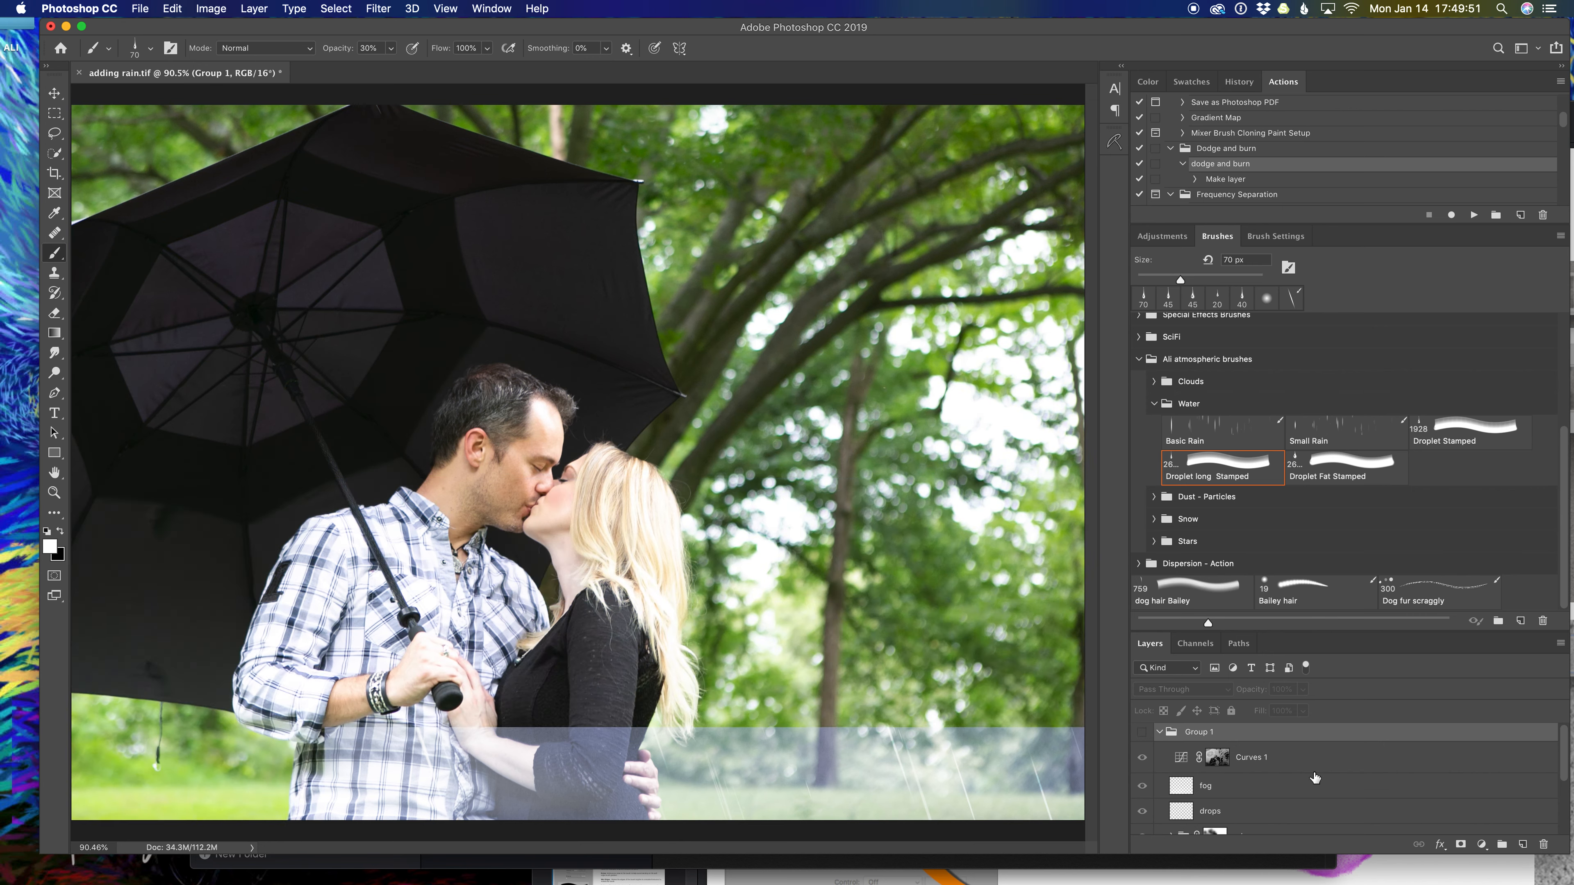
{"action": "scroll", "coordinate": [1315, 777], "scroll_direction": "down", "scroll_amount": 5}
{"action": "scroll", "coordinate": [1315, 778], "scroll_direction": "down", "scroll_amount": 1}
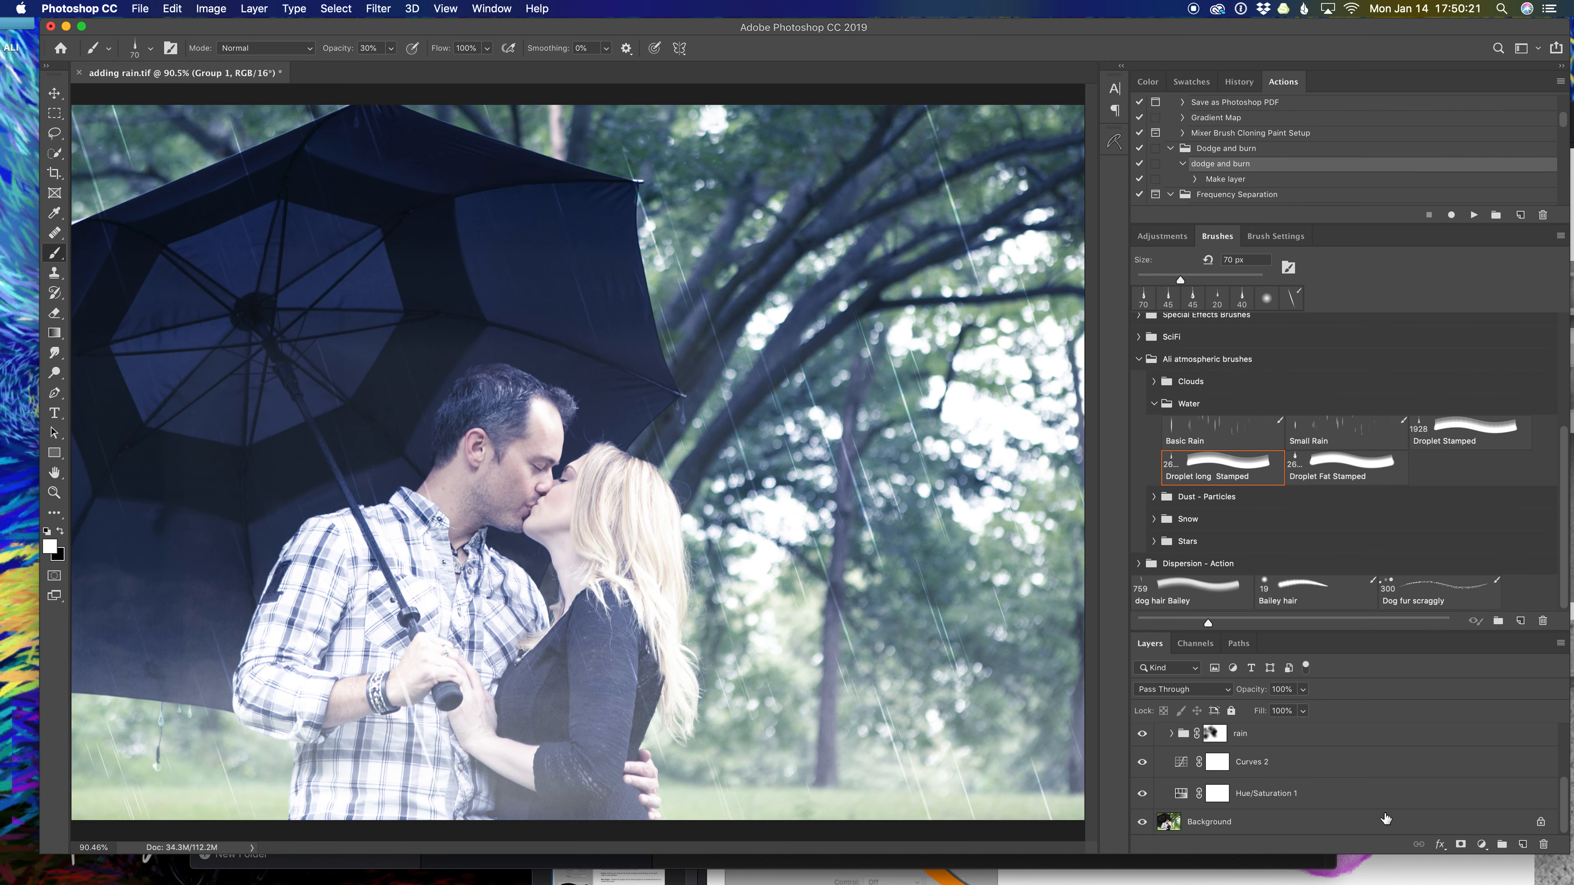
{"action": "scroll", "coordinate": [1342, 766], "scroll_direction": "up", "scroll_amount": 5}
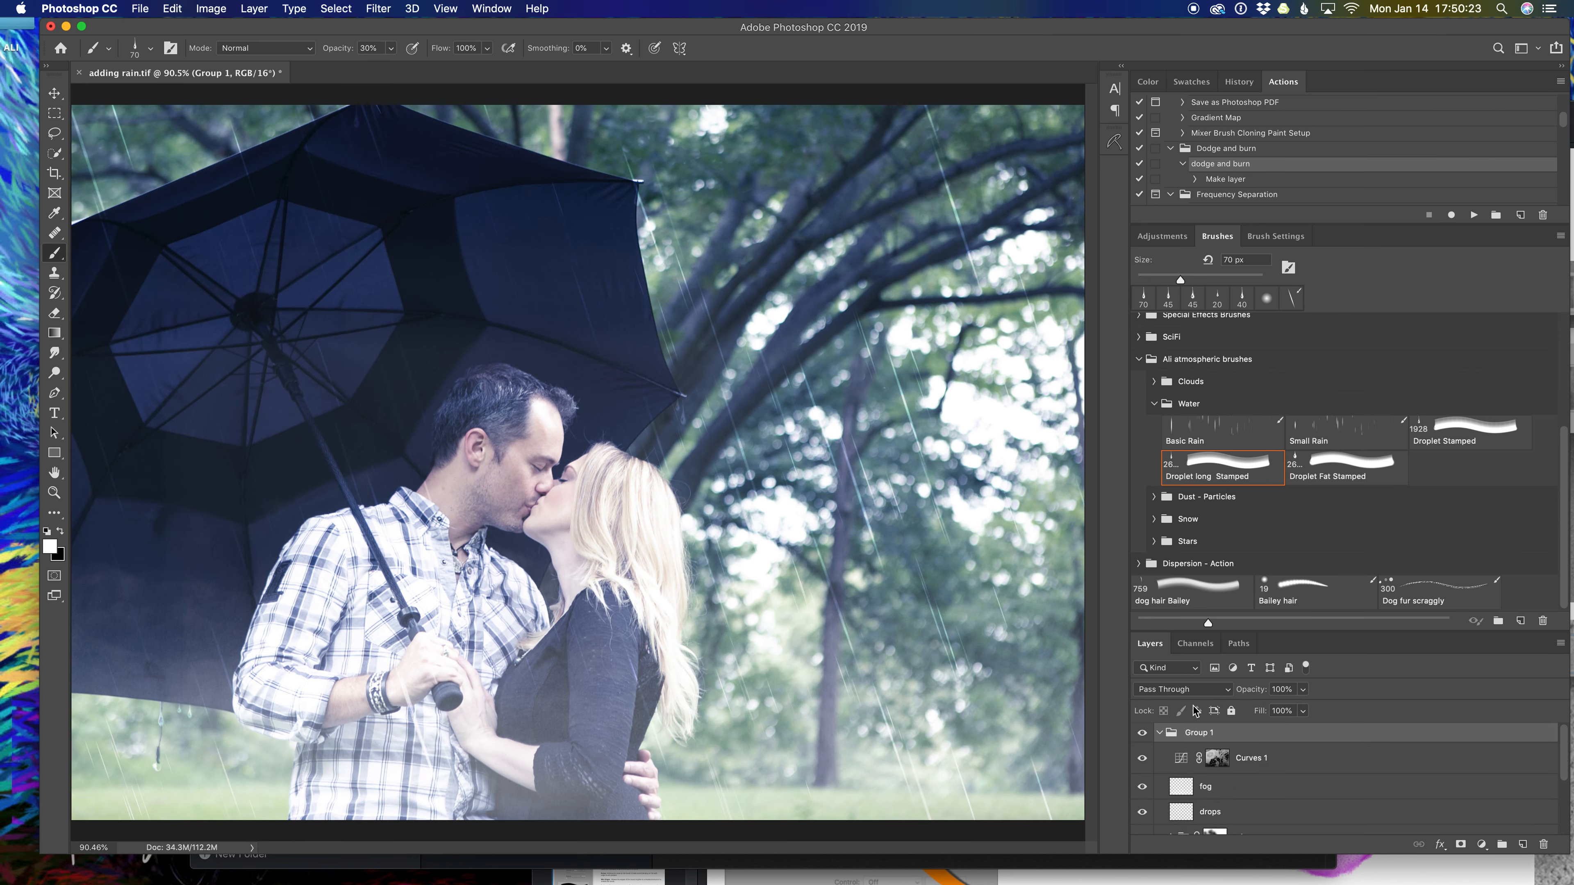
{"action": "scroll", "coordinate": [1301, 749], "scroll_direction": "down", "scroll_amount": 5}
{"action": "scroll", "coordinate": [1301, 749], "scroll_direction": "up", "scroll_amount": 5}
{"action": "left_click", "coordinate": [1142, 759]}
{"action": "left_click", "coordinate": [1142, 786]}
{"action": "scroll", "coordinate": [1237, 797], "scroll_direction": "down", "scroll_amount": 1}
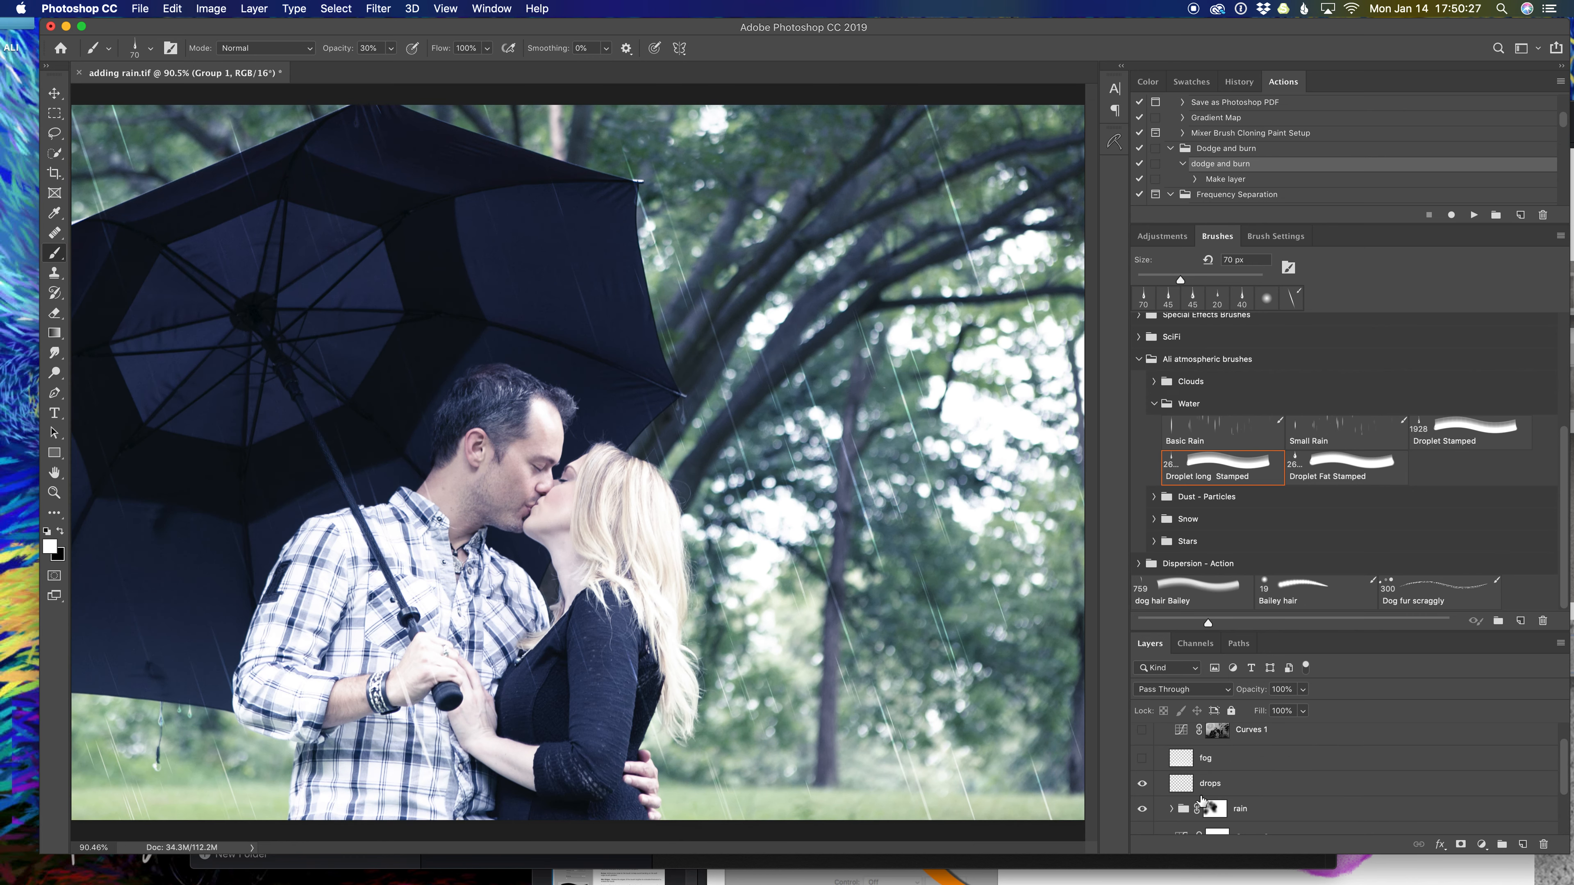
{"action": "left_click", "coordinate": [1142, 785]}
{"action": "scroll", "coordinate": [1143, 784], "scroll_direction": "down", "scroll_amount": 1}
{"action": "left_click", "coordinate": [1142, 779]}
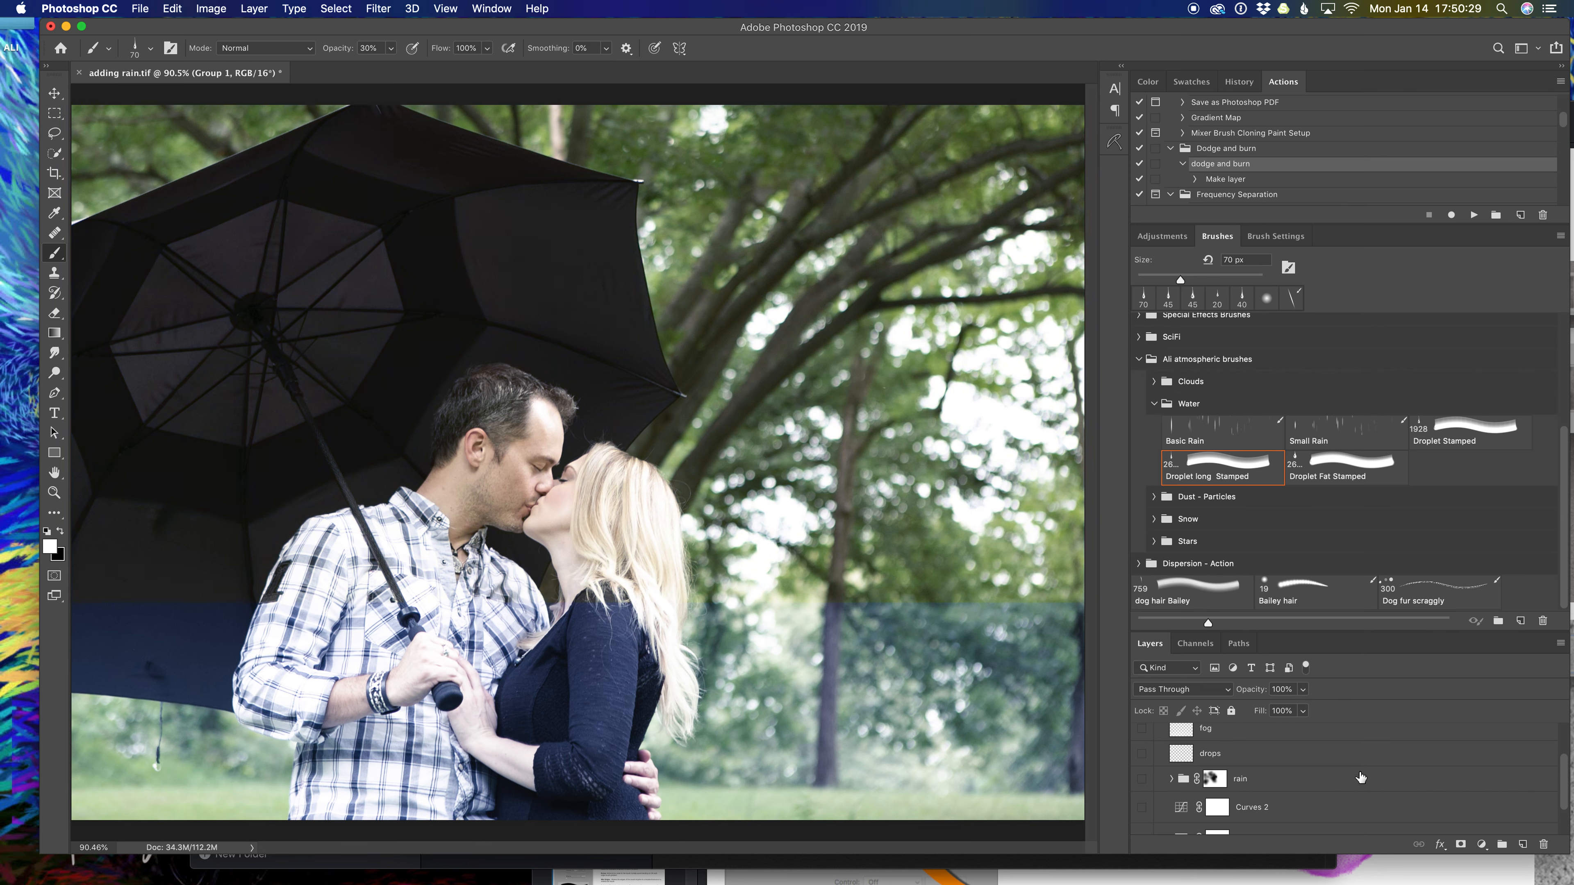
{"action": "scroll", "coordinate": [1360, 778], "scroll_direction": "down", "scroll_amount": 2}
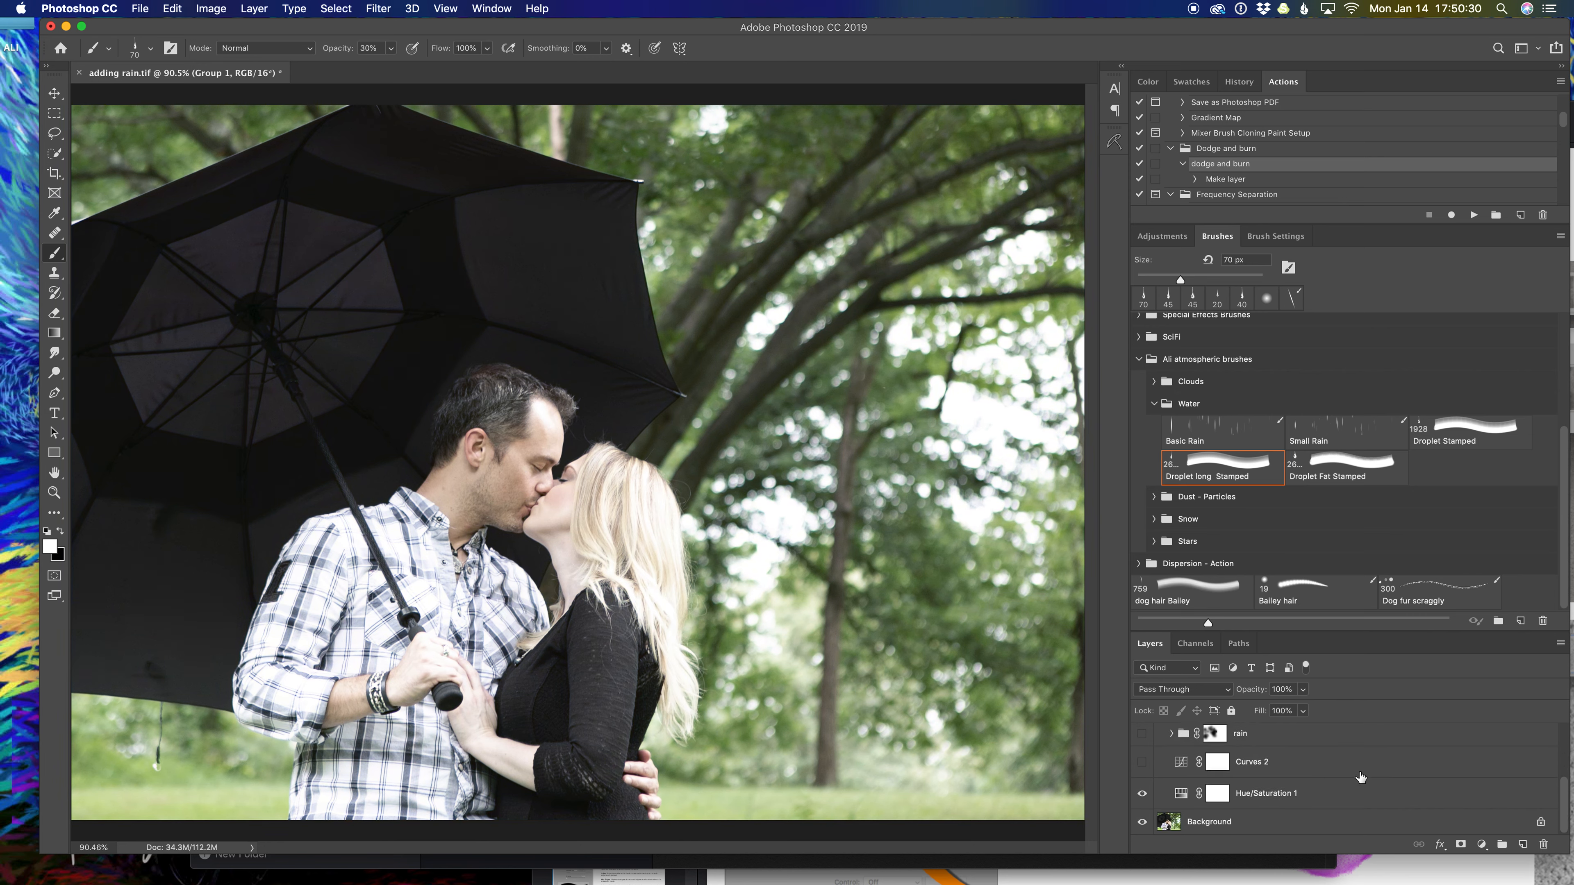
Toggle Hue/Saturation 1 off and on to compare, and review its settings.
{"action": "left_click", "coordinate": [1142, 794]}
{"action": "left_click", "coordinate": [1142, 796]}
{"action": "double_click", "coordinate": [1181, 793]}
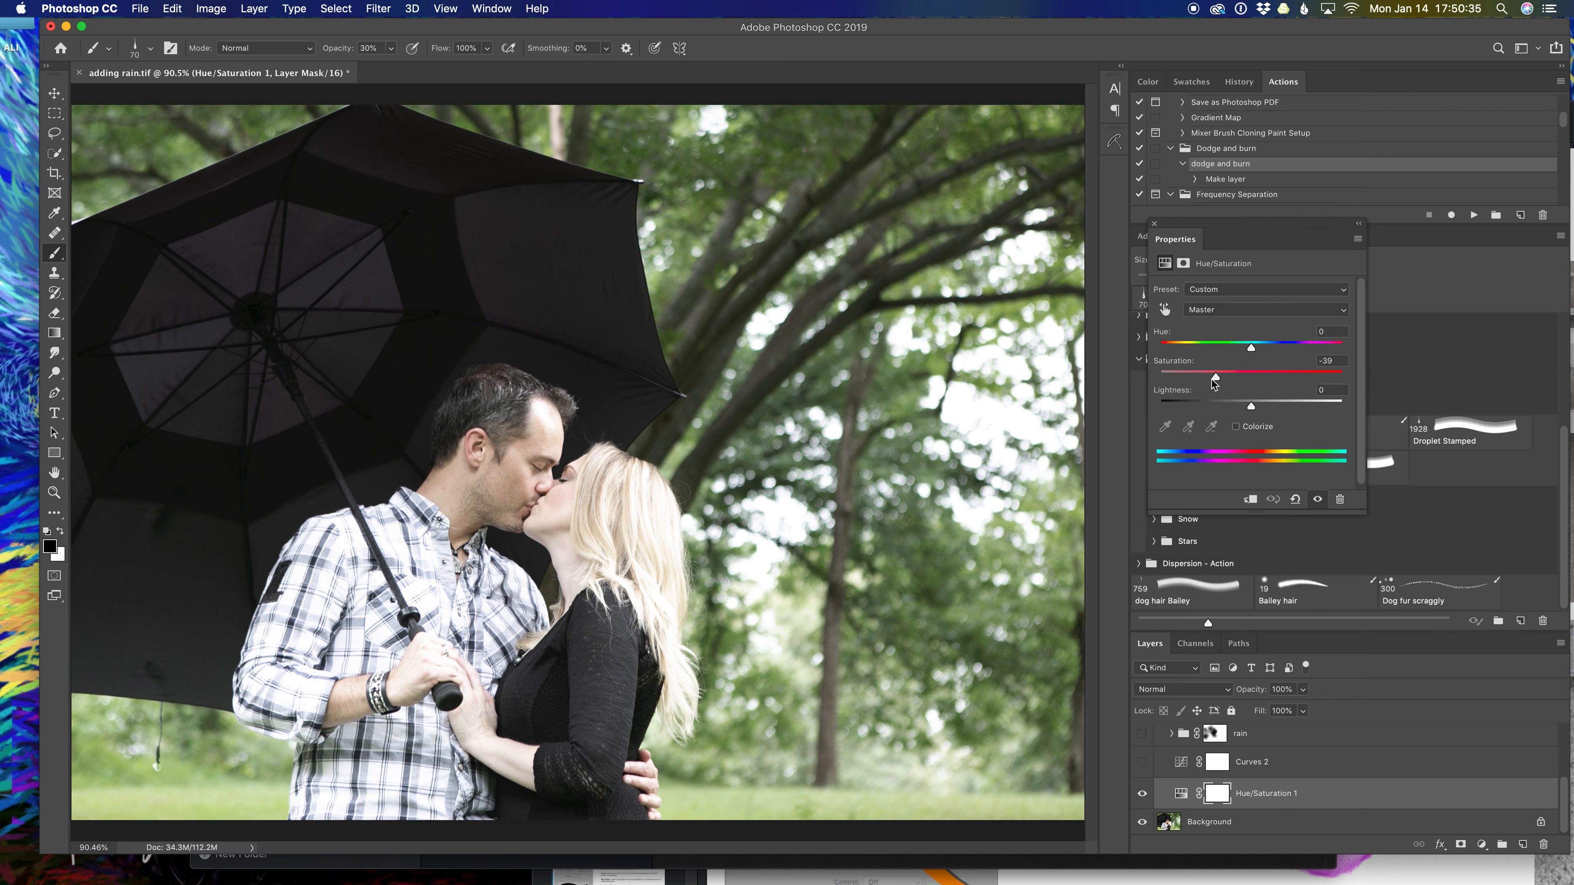
{"action": "left_click", "coordinate": [1155, 224]}
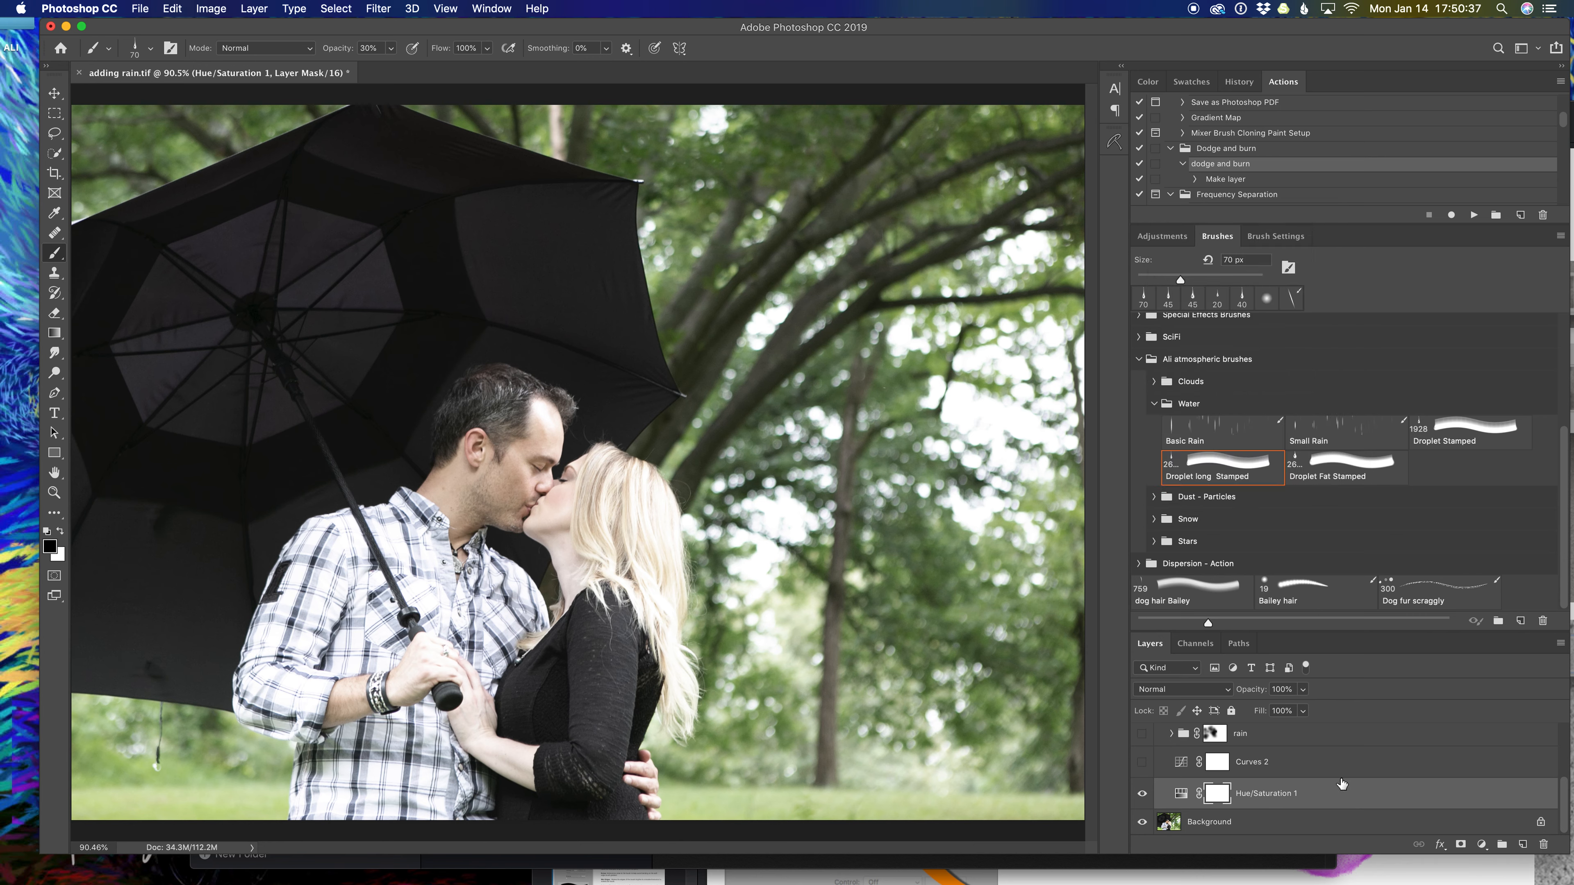
Turn the cool blue Curves 2 adjustment back on and open its curve settings.
{"action": "left_click", "coordinate": [1351, 764]}
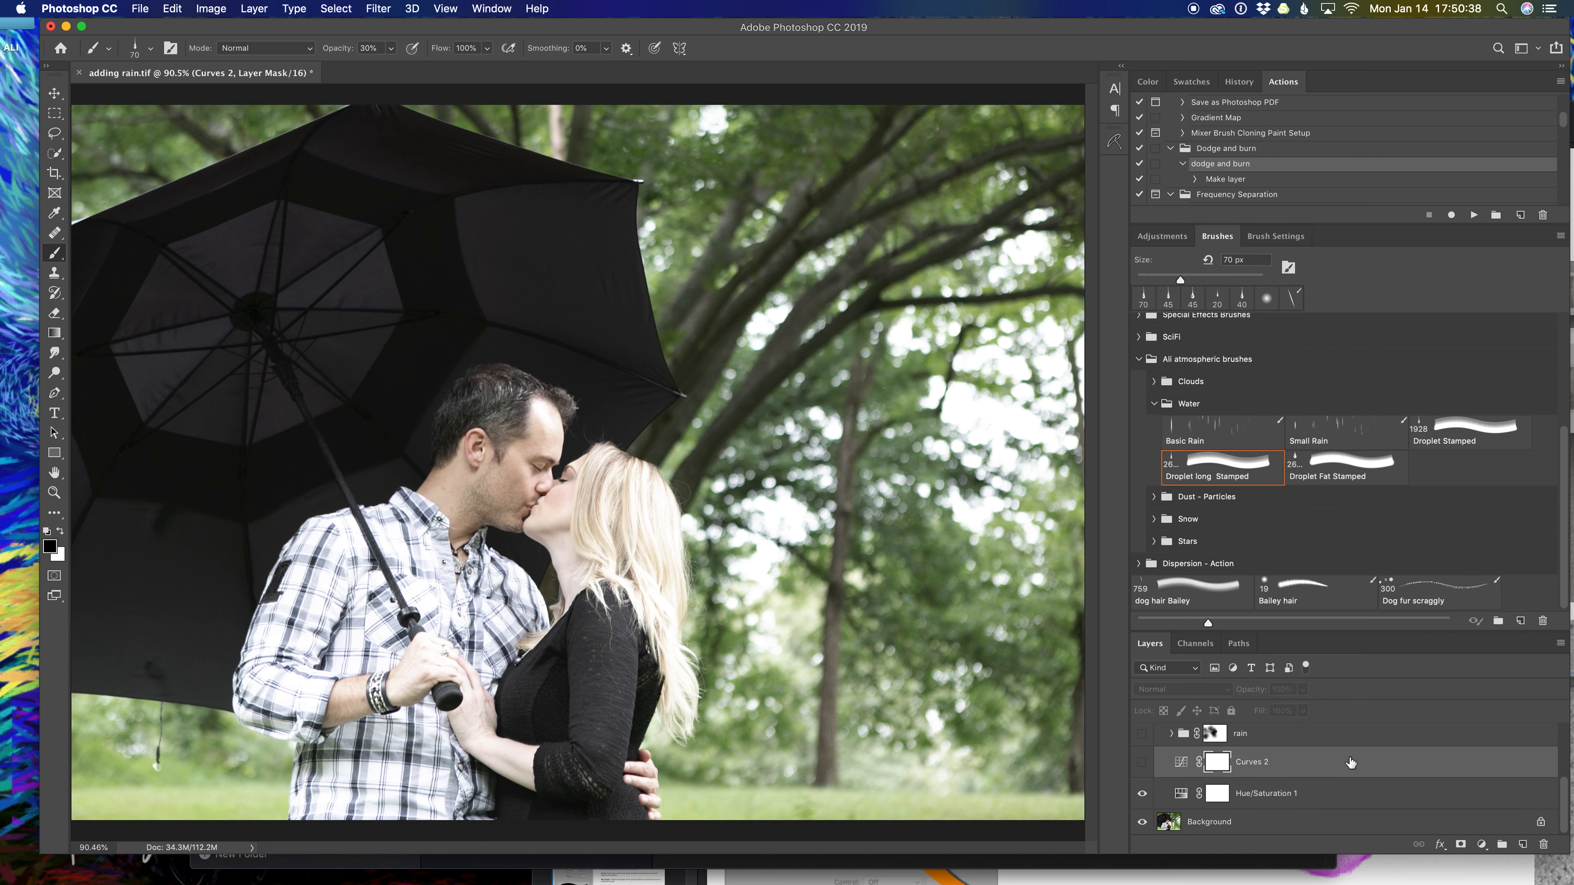
{"action": "left_click", "coordinate": [1142, 764]}
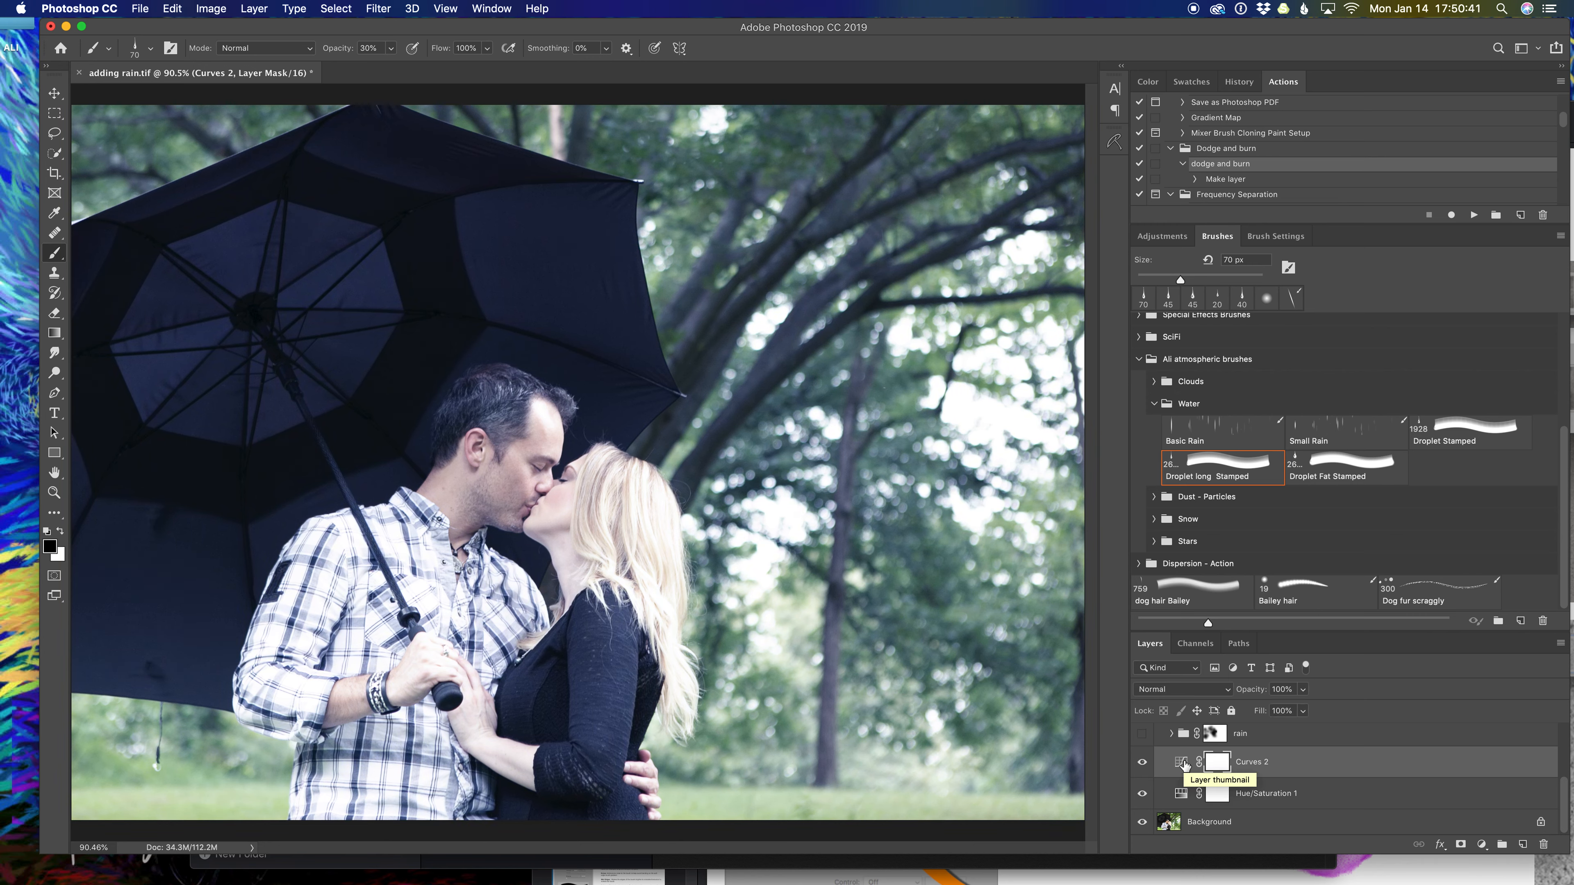
{"action": "double_click", "coordinate": [1182, 763]}
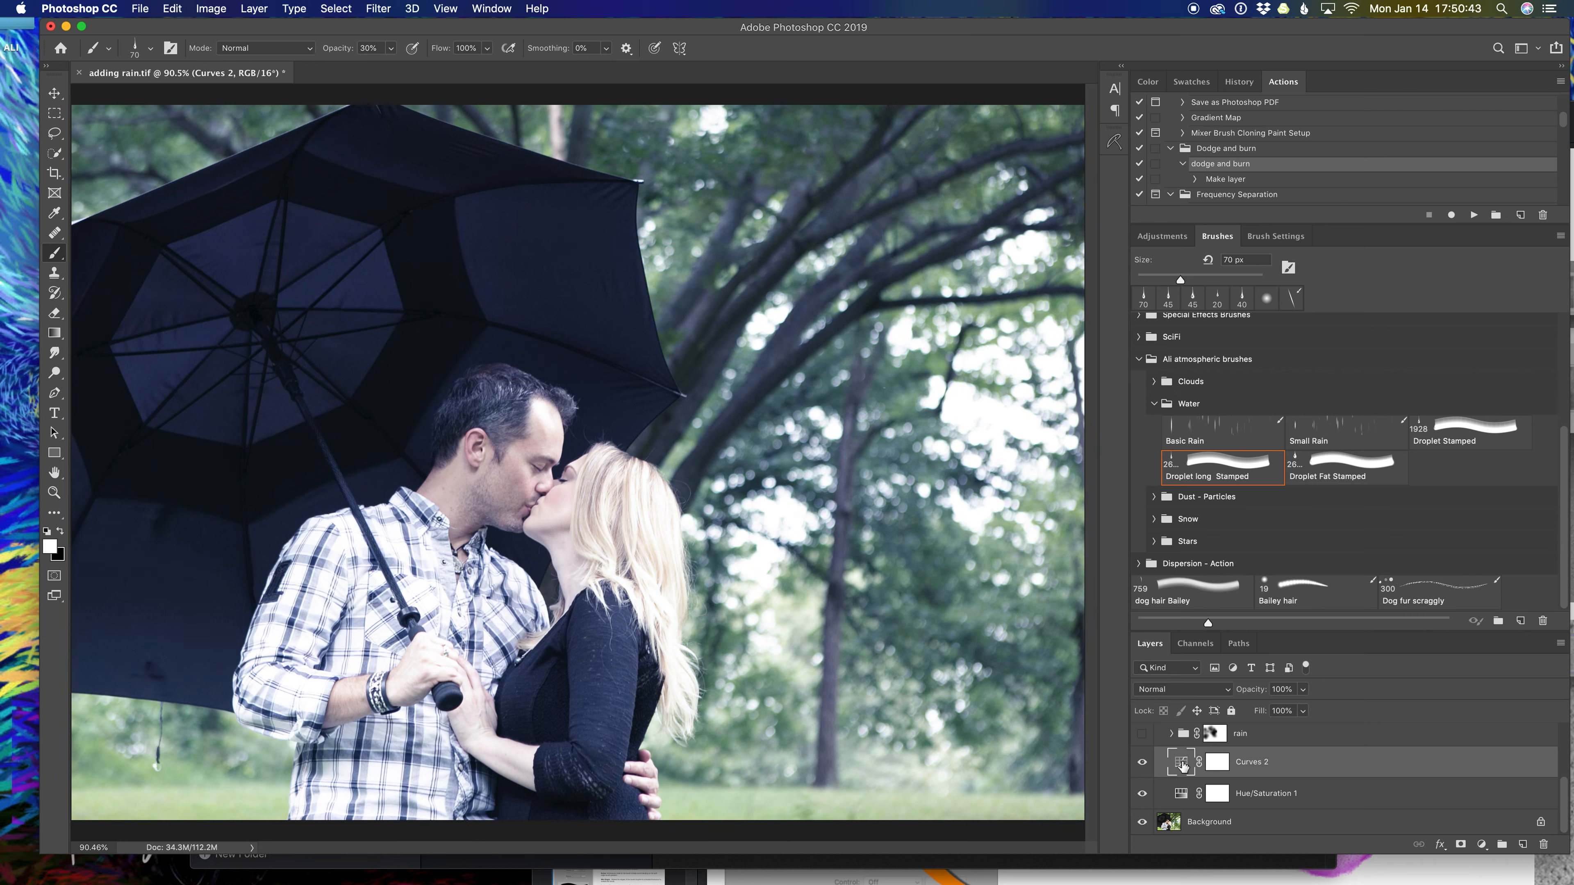
{"action": "key", "text": "x"}
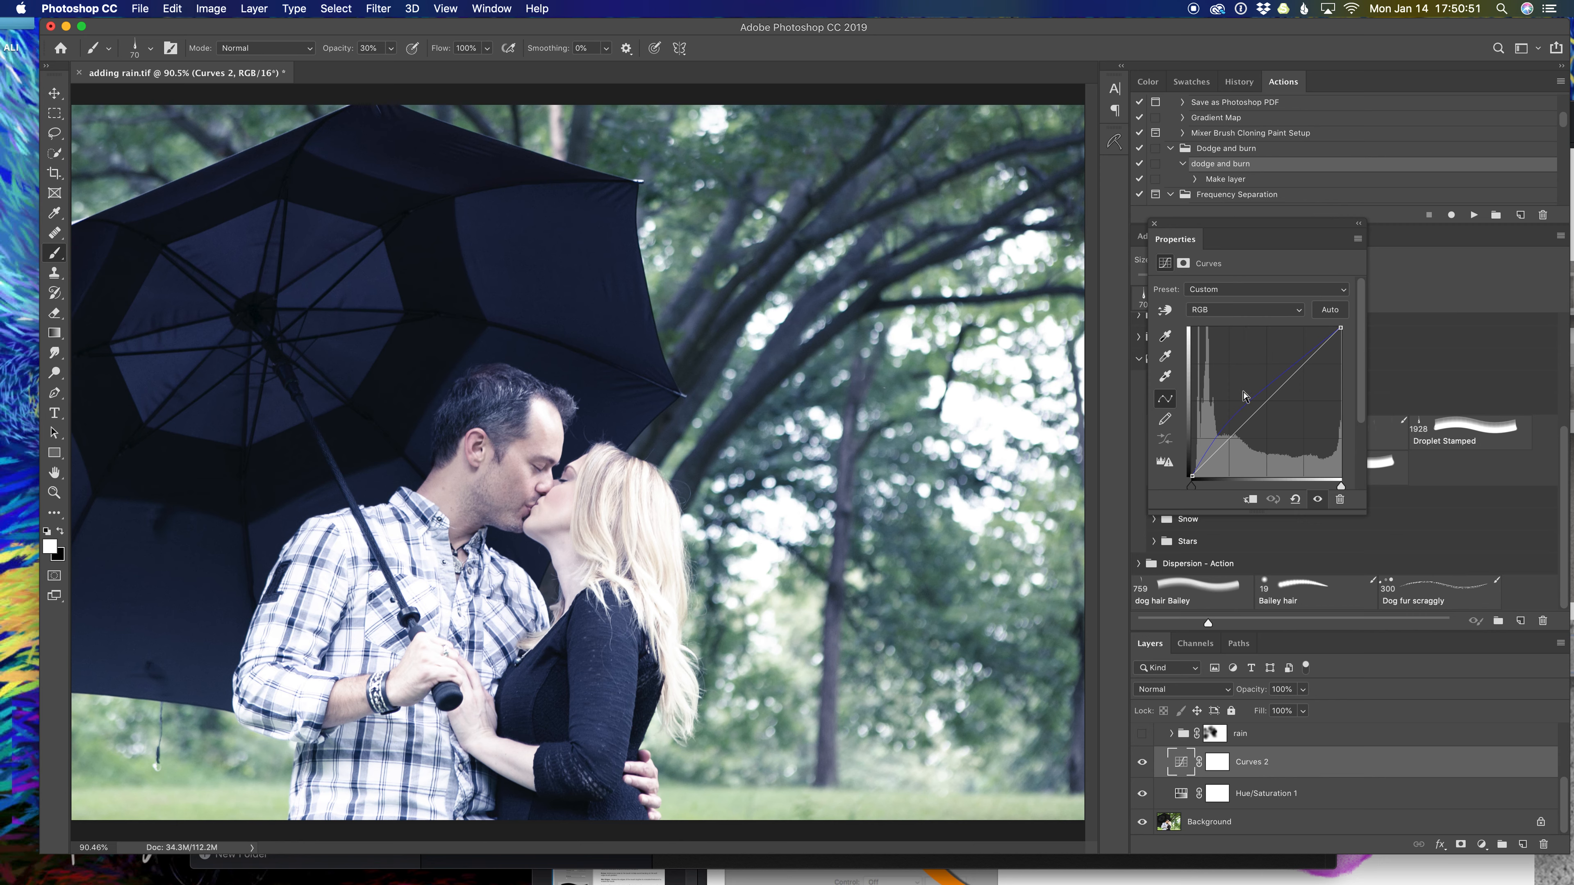
Bow the Blue channel curve of Curves 2 upward with a point, then close Properties.
{"action": "left_click", "coordinate": [1281, 311]}
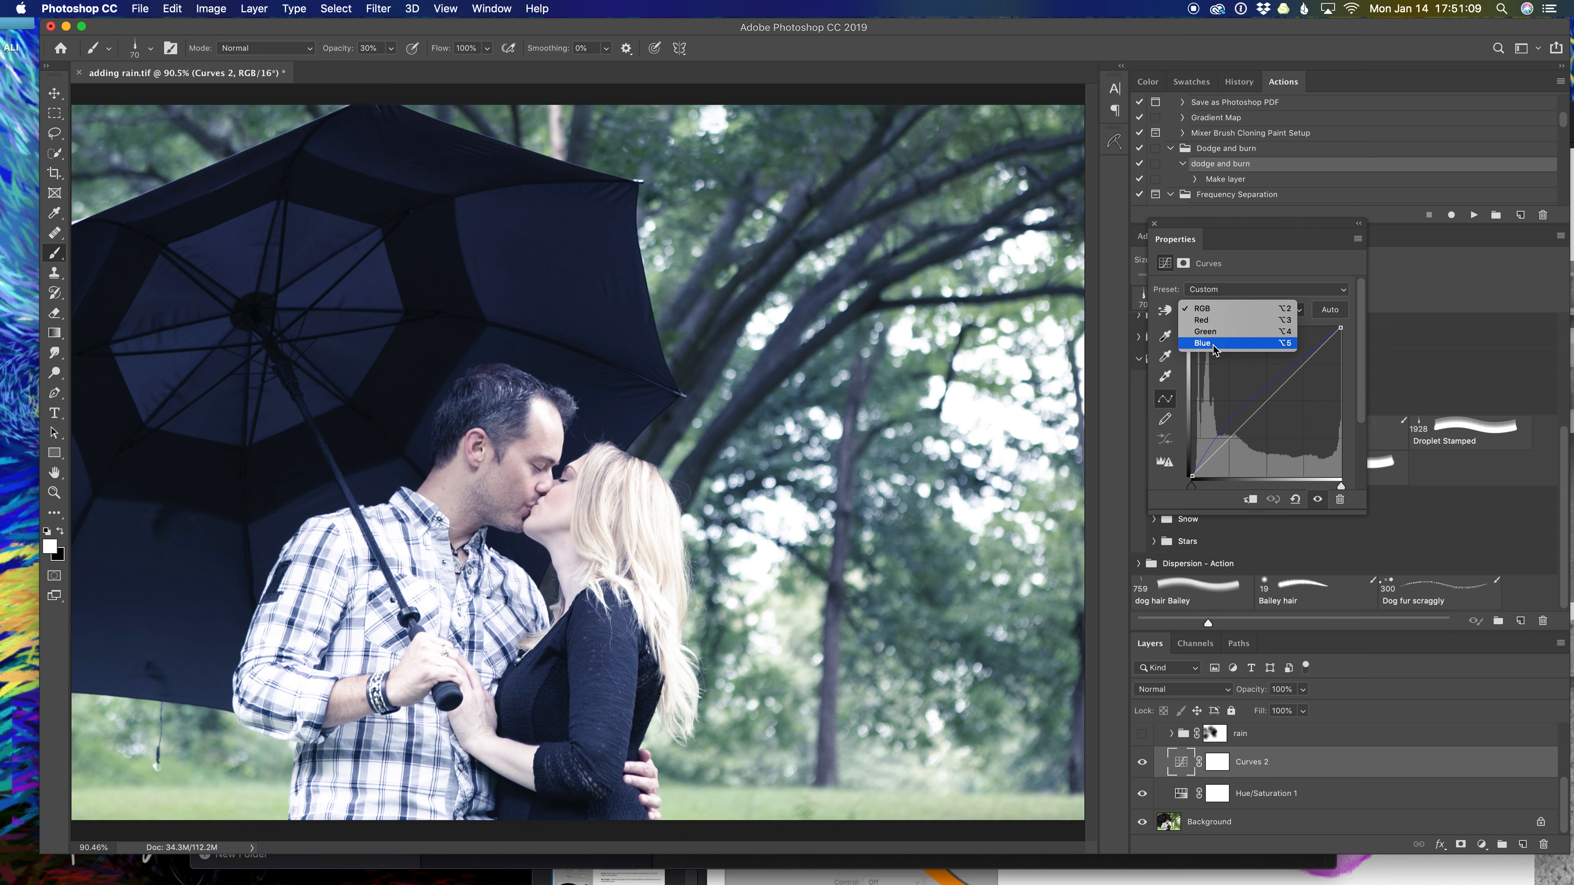
{"action": "left_click", "coordinate": [1212, 345]}
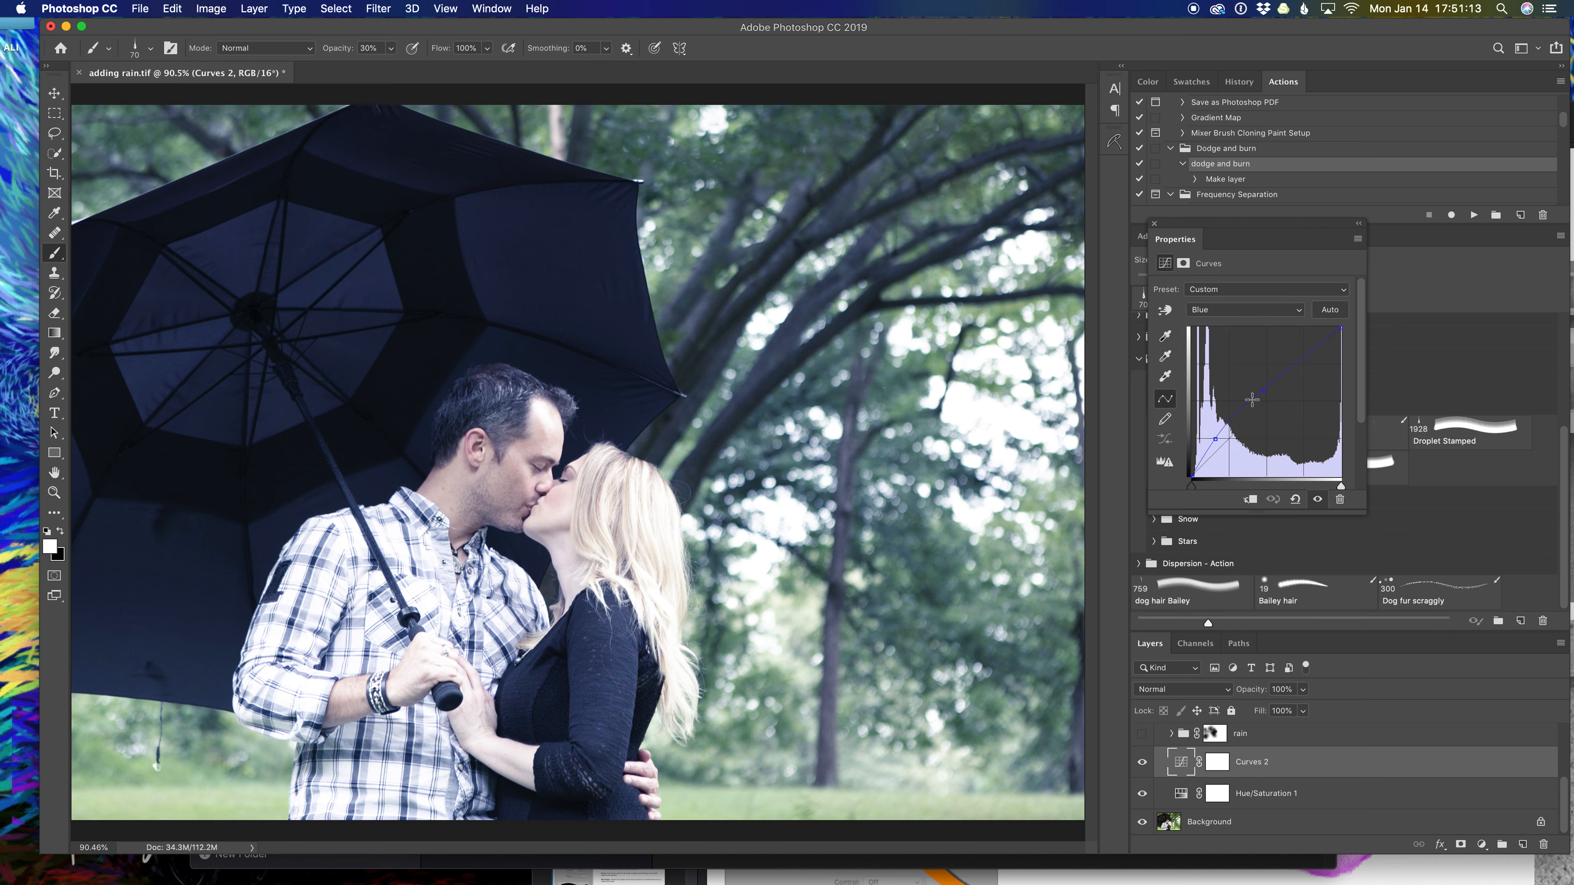
{"action": "left_click_drag", "start_coordinate": [1221, 433], "coordinate": [1215, 439]}
{"action": "mouse_move", "coordinate": [1217, 440]}
{"action": "left_mouse_down"}
{"action": "mouse_move", "coordinate": [1230, 453]}
{"action": "mouse_move", "coordinate": [1218, 438]}
{"action": "left_mouse_up"}
{"action": "left_click", "coordinate": [1155, 224]}
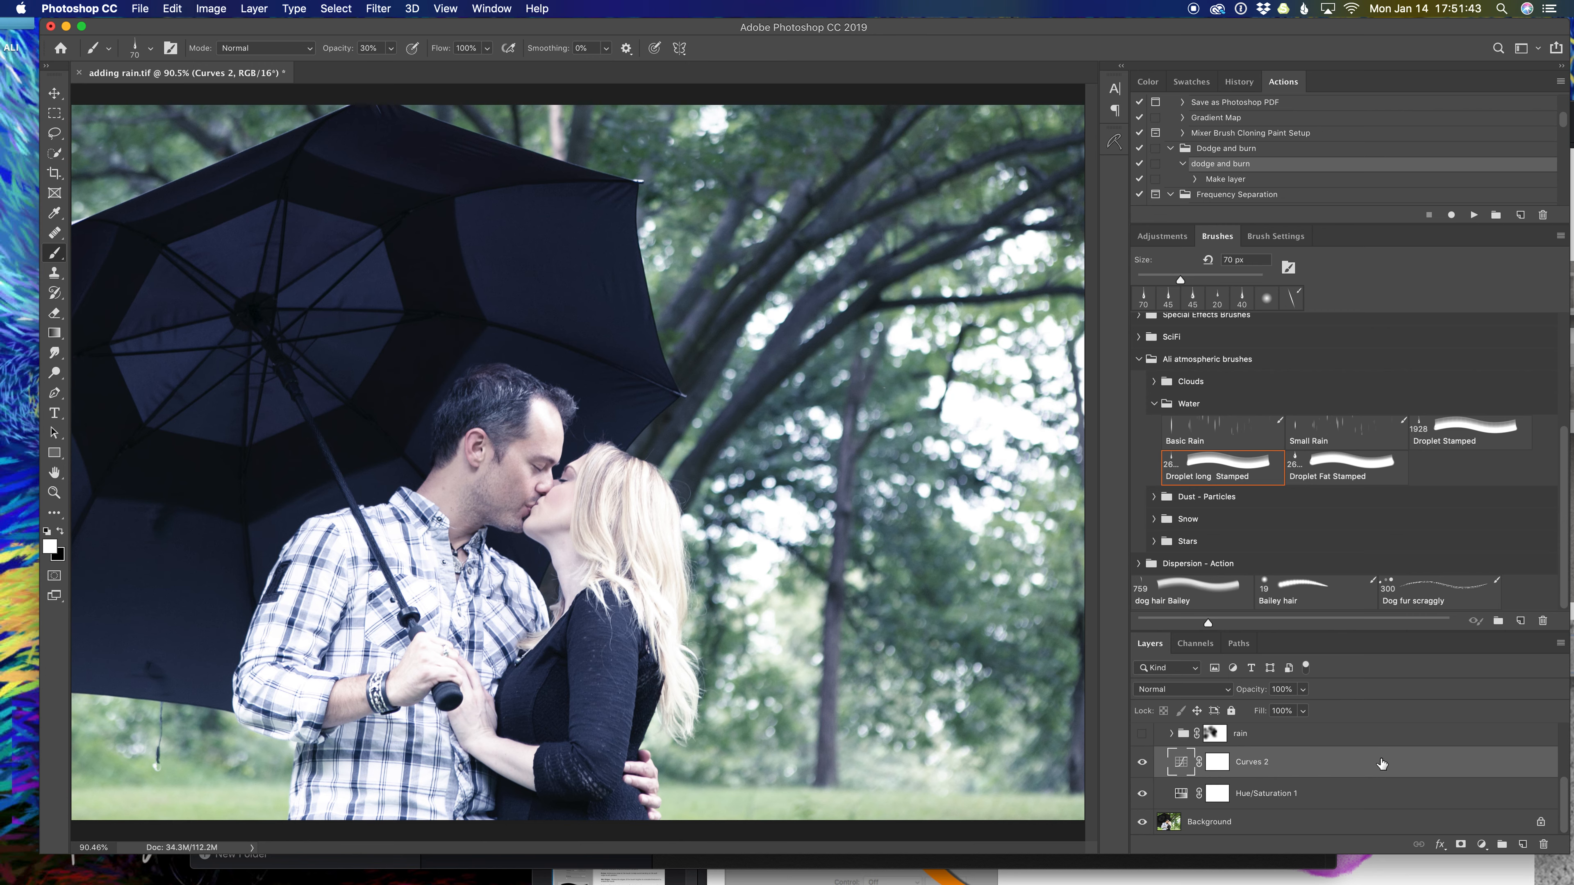
Add a new layer and paint a test Basic Rain brush stroke over the trees.
{"action": "left_click", "coordinate": [1522, 846]}
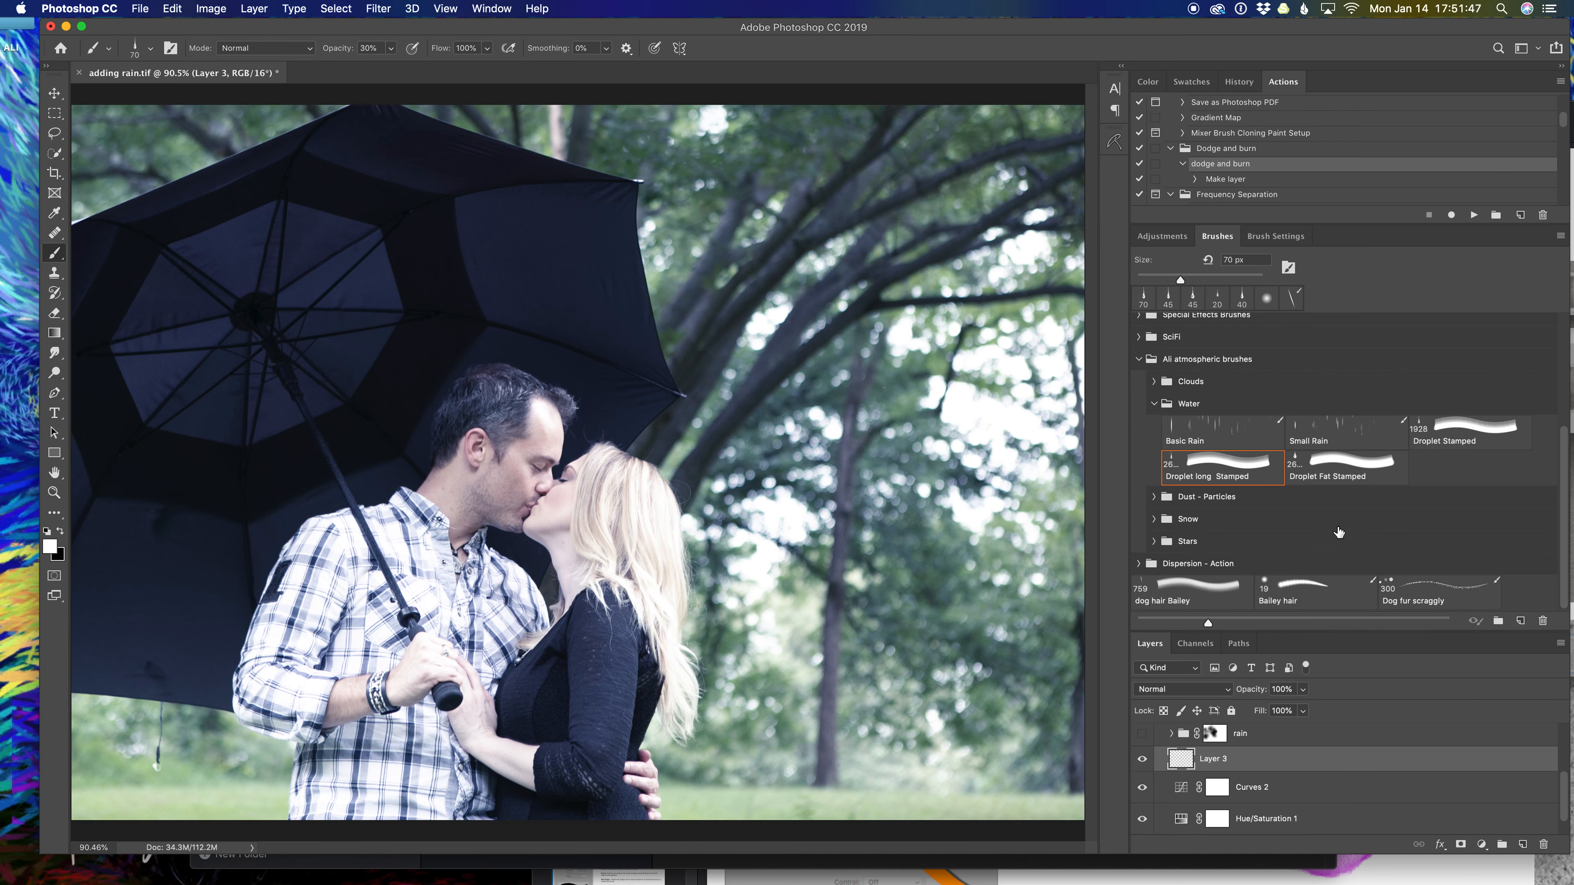
{"action": "scroll", "coordinate": [1334, 496], "scroll_direction": "up", "scroll_amount": 1}
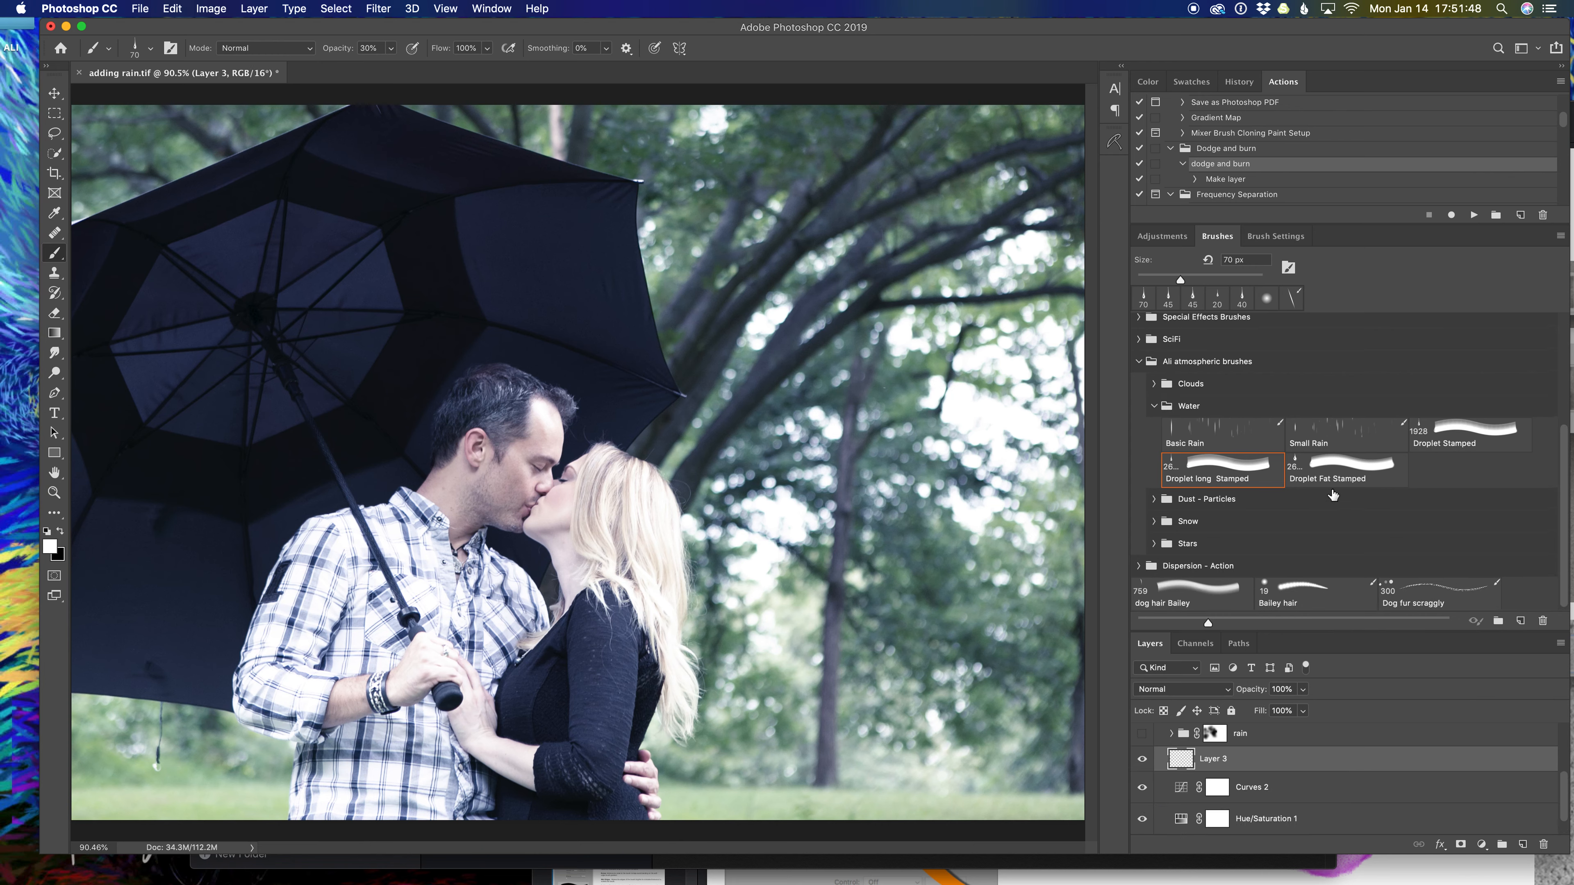
{"action": "left_click", "coordinate": [1217, 435]}
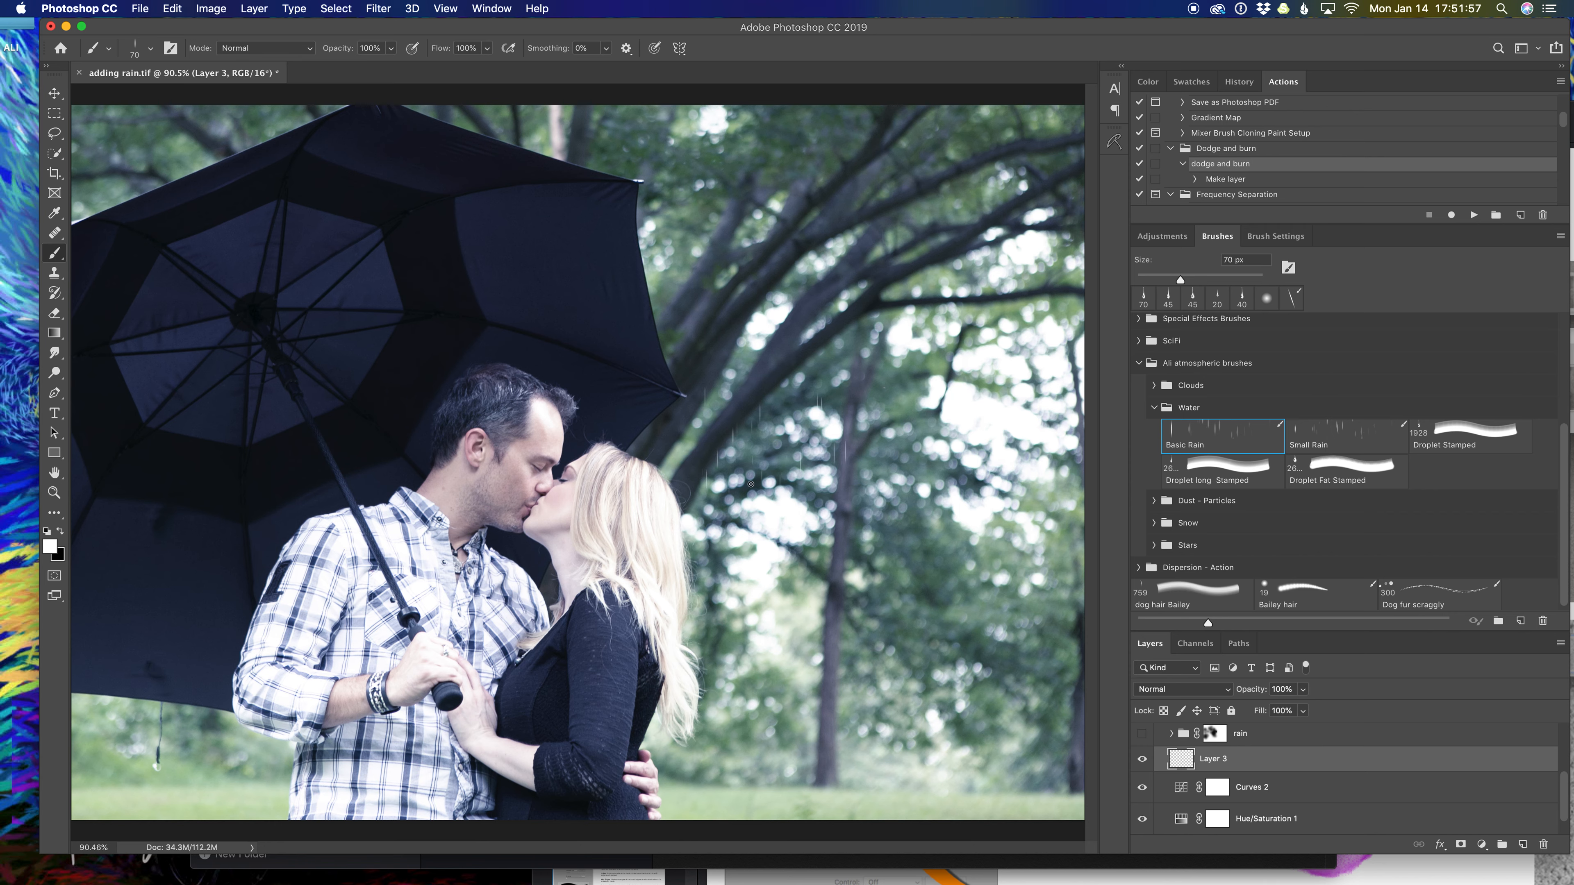
{"action": "left_click_drag", "start_coordinate": [844, 640], "coordinate": [667, 729]}
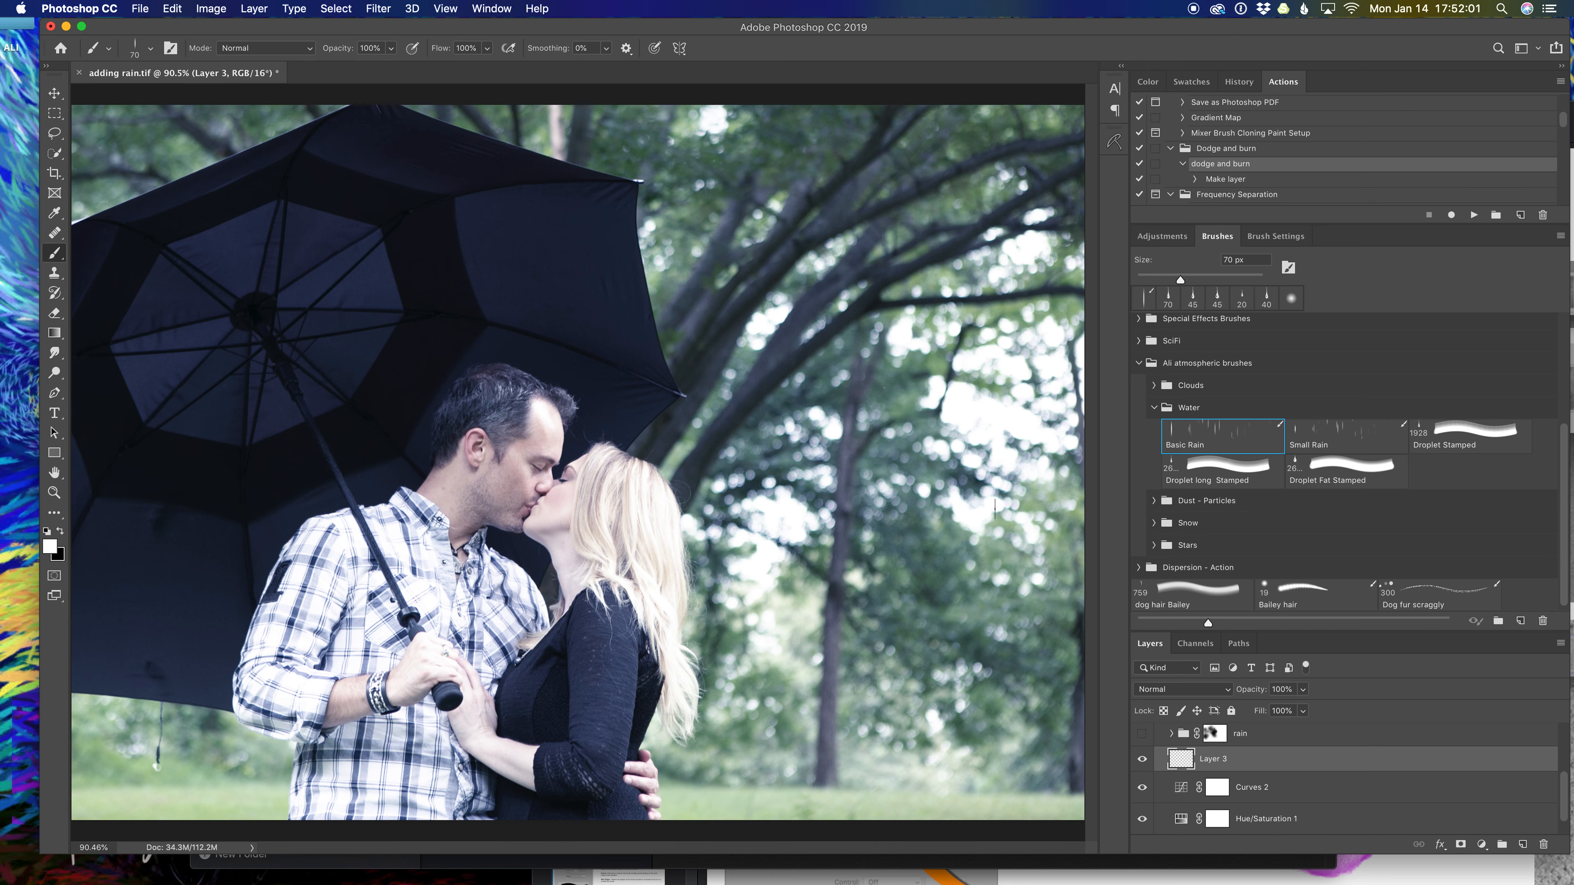
{"action": "left_click", "coordinate": [1270, 240]}
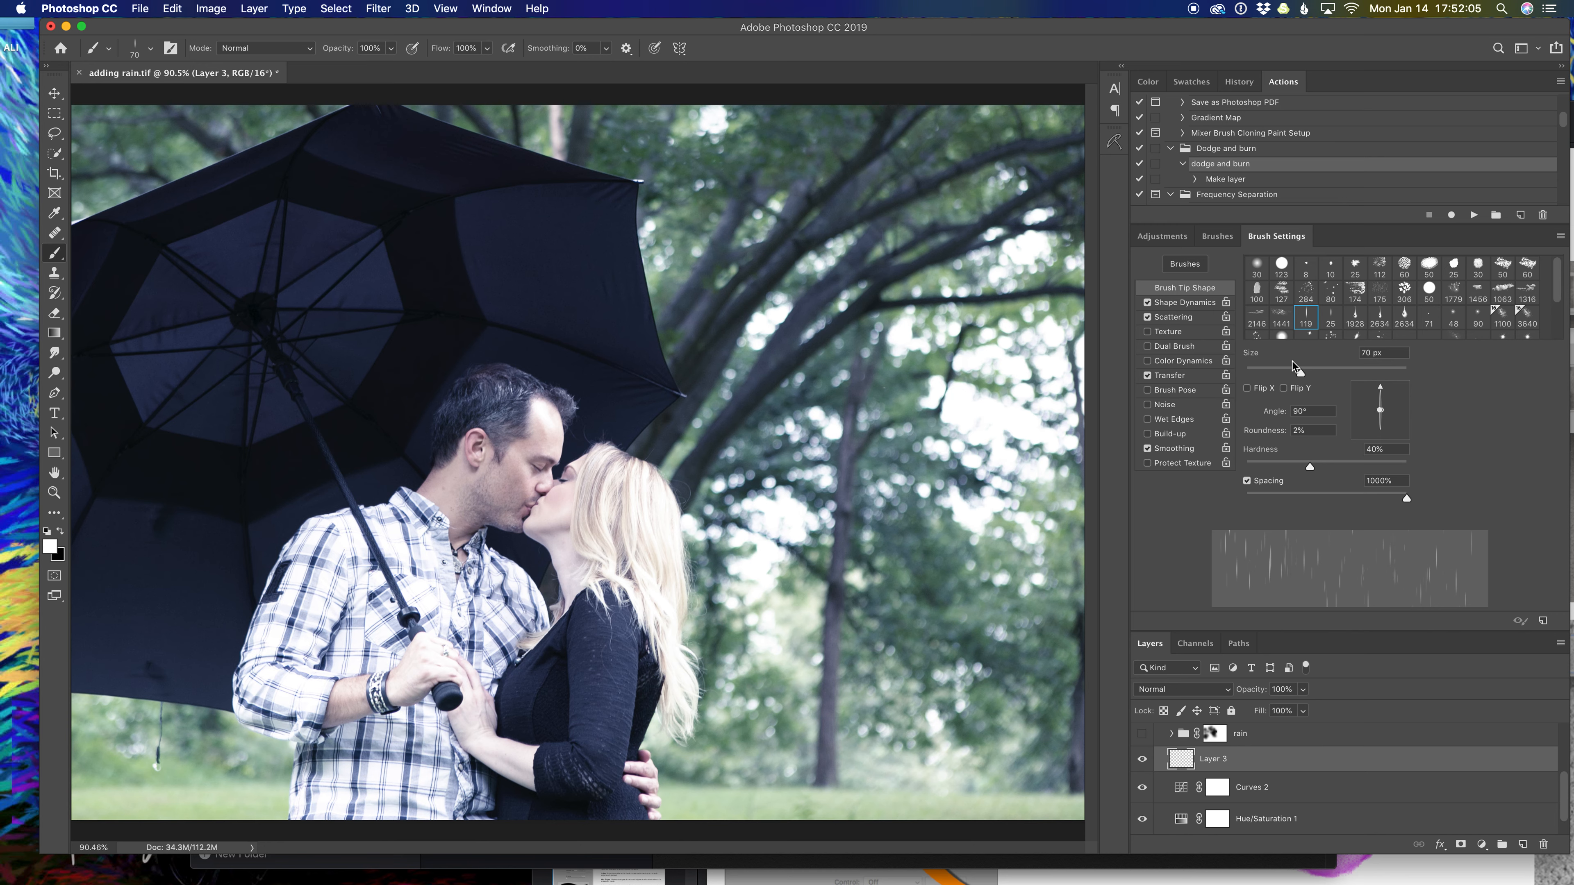
Paint diagonal rain across the photo on Layer 3 with a 300 px, -52° Basic Rain brush.
{"action": "left_click_drag", "start_coordinate": [1305, 375], "coordinate": [1326, 373]}
{"action": "left_click_drag", "start_coordinate": [1388, 394], "coordinate": [1399, 433]}
{"action": "mouse_move", "coordinate": [299, 147]}
{"action": "left_mouse_down"}
{"action": "mouse_move", "coordinate": [231, 131]}
{"action": "mouse_move", "coordinate": [422, 216]}
{"action": "mouse_move", "coordinate": [555, 158]}
{"action": "left_mouse_up"}
{"action": "key", "text": "super+z"}
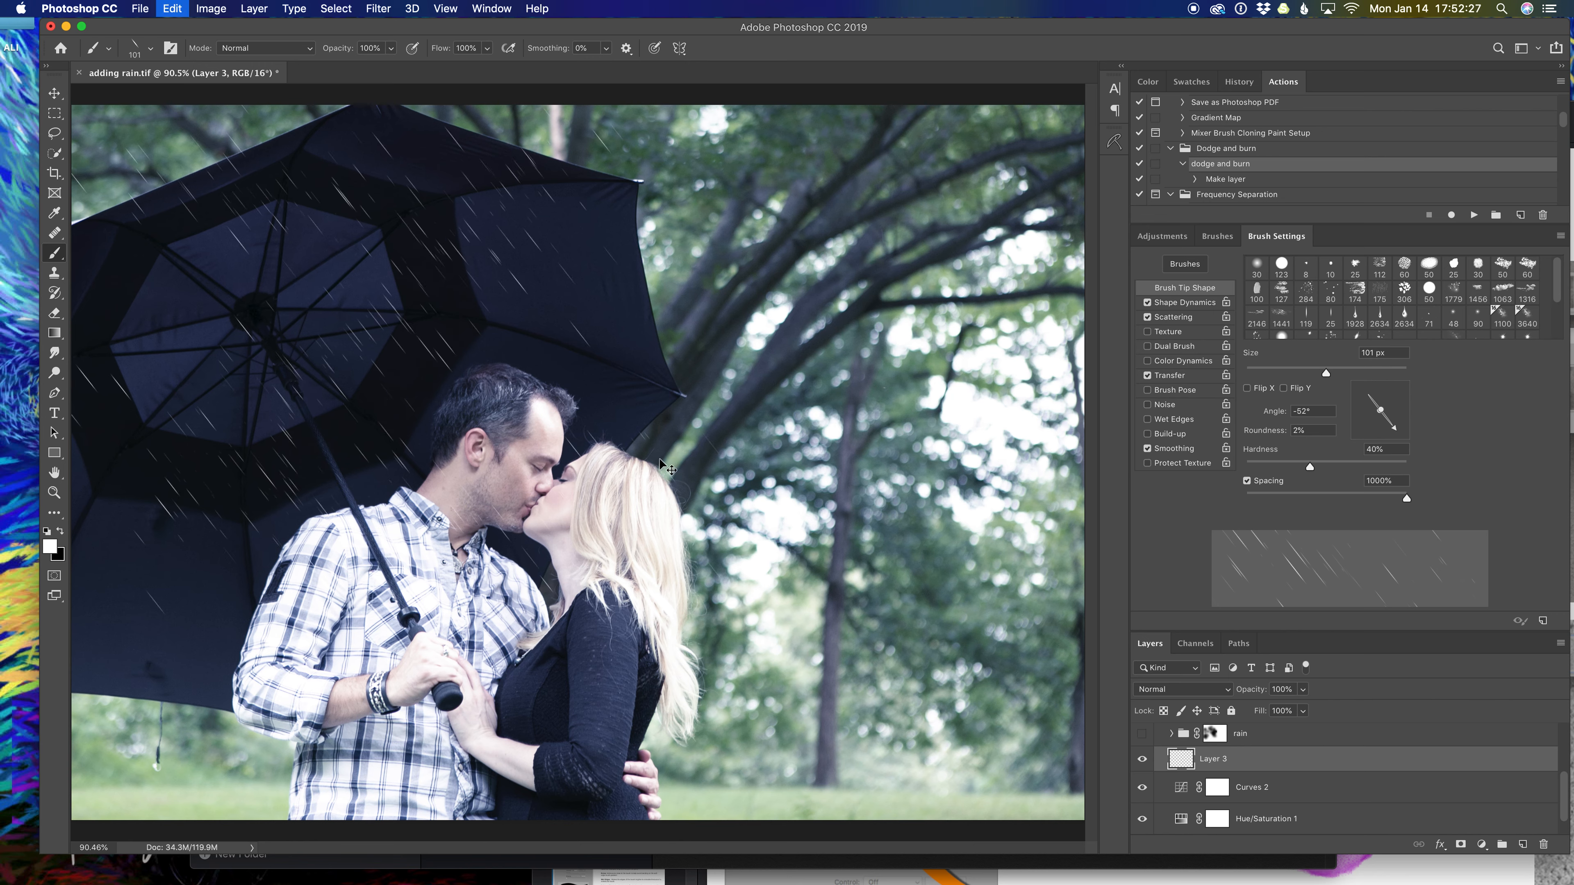
{"action": "key", "text": "bracketright"}
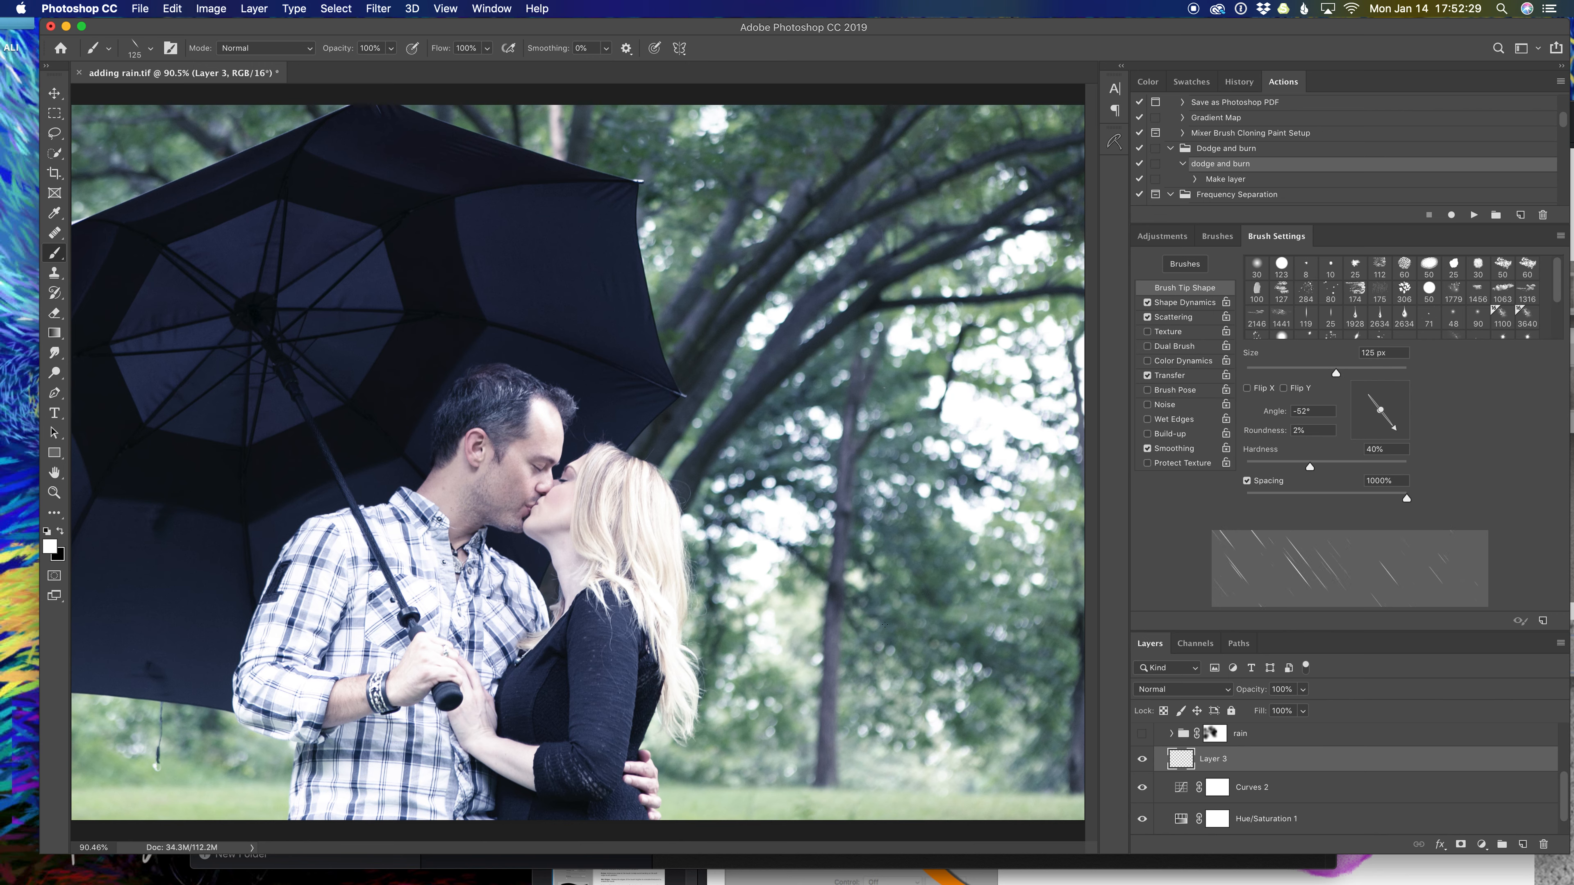
{"action": "key", "text": "bracketright"}
{"action": "key", "text": "bracketright"}
{"action": "key", "text": "bracketright"}
{"action": "mouse_move", "coordinate": [939, 465]}
{"action": "left_mouse_down"}
{"action": "mouse_move", "coordinate": [619, 545]}
{"action": "mouse_move", "coordinate": [161, 621]}
{"action": "mouse_move", "coordinate": [305, 335]}
{"action": "mouse_move", "coordinate": [261, 235]}
{"action": "mouse_move", "coordinate": [142, 143]}
{"action": "mouse_move", "coordinate": [217, 131]}
{"action": "mouse_move", "coordinate": [898, 356]}
{"action": "mouse_move", "coordinate": [911, 558]}
{"action": "left_mouse_up"}
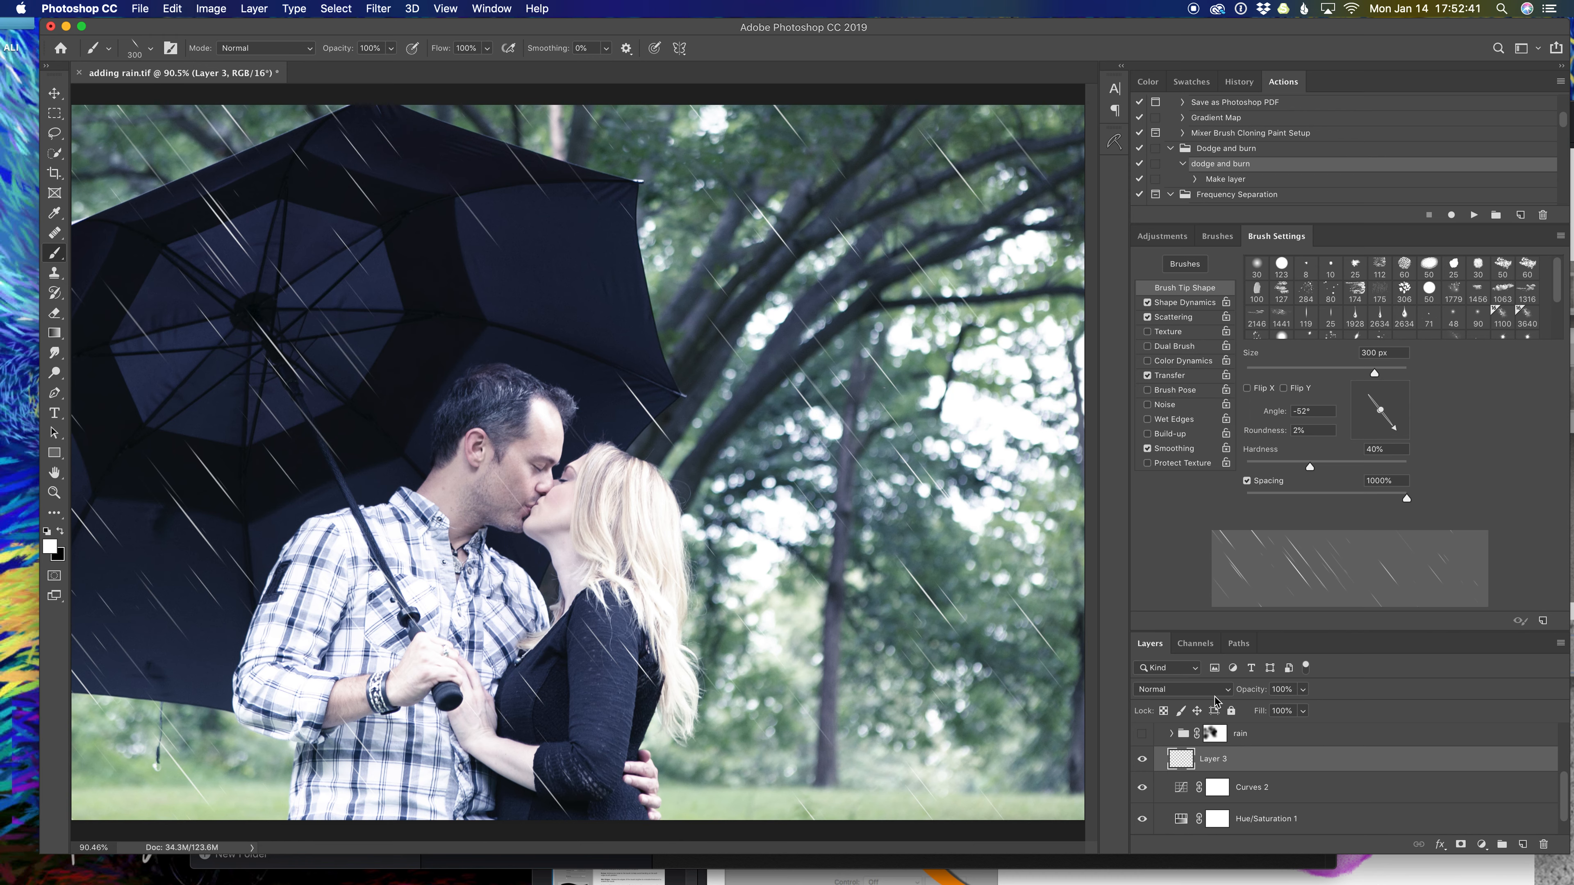
Set Layer 3 to Soft Light blending and add an empty Layer 4 above it.
{"action": "left_click", "coordinate": [1229, 692]}
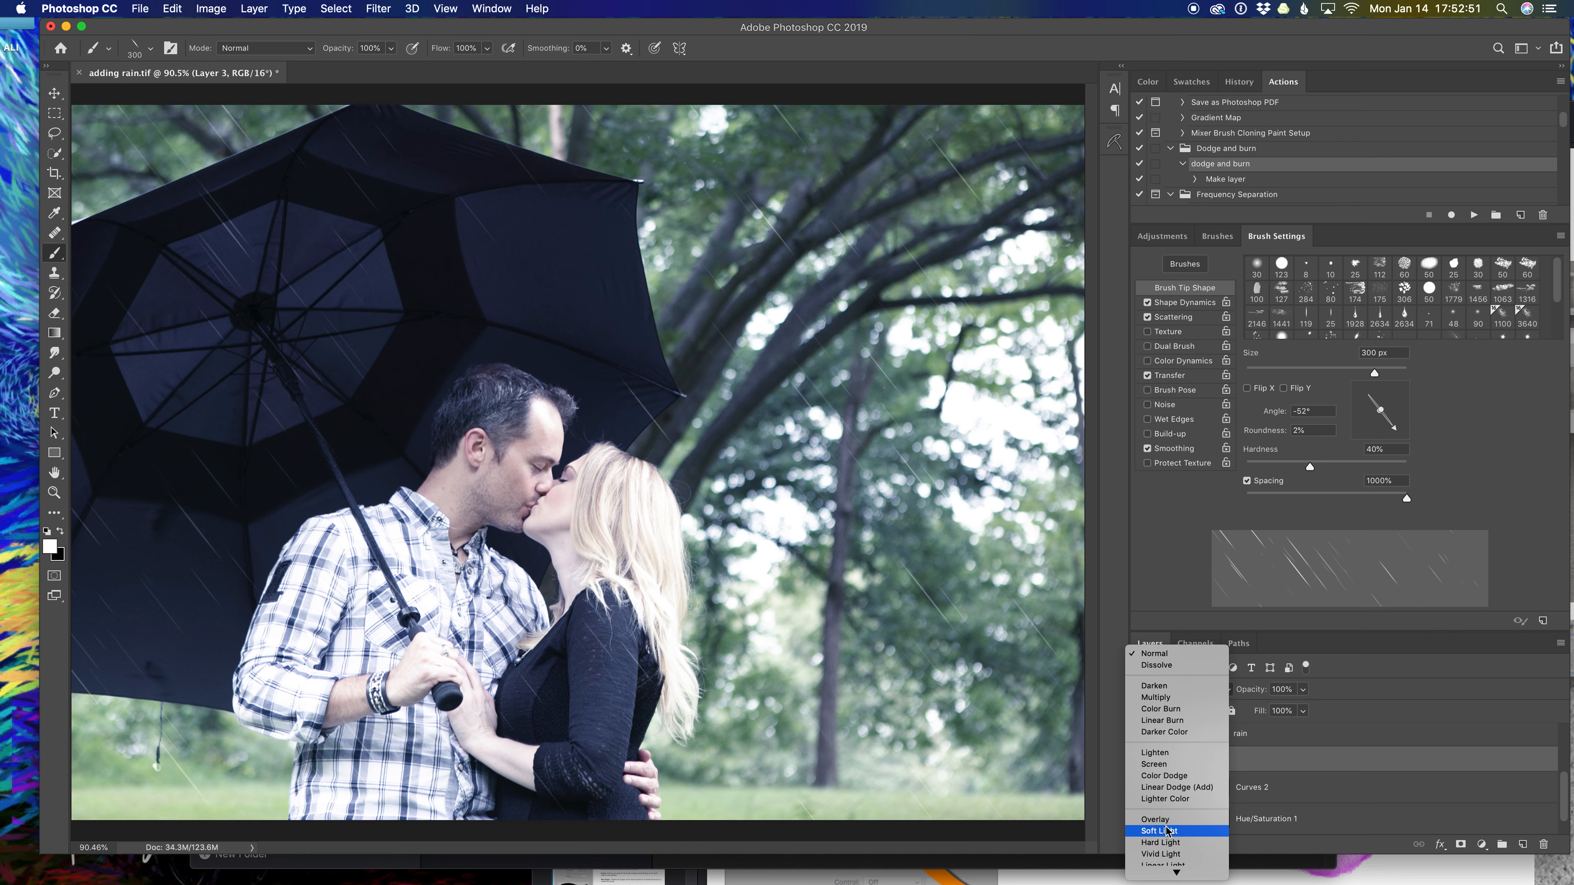
{"action": "left_click", "coordinate": [1168, 831]}
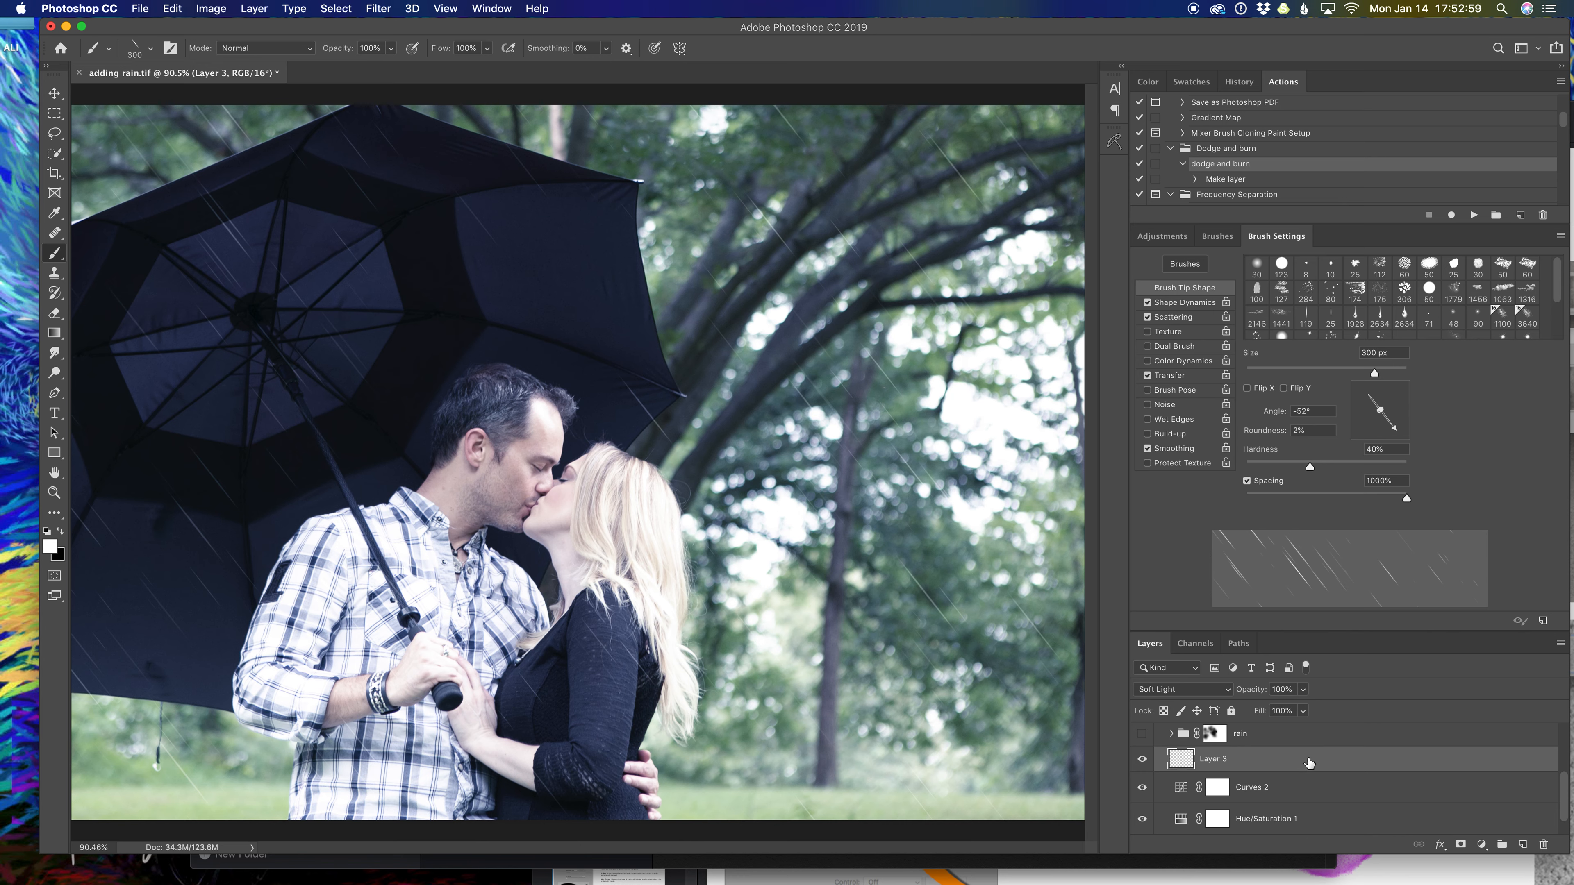
{"action": "left_click", "coordinate": [1523, 845]}
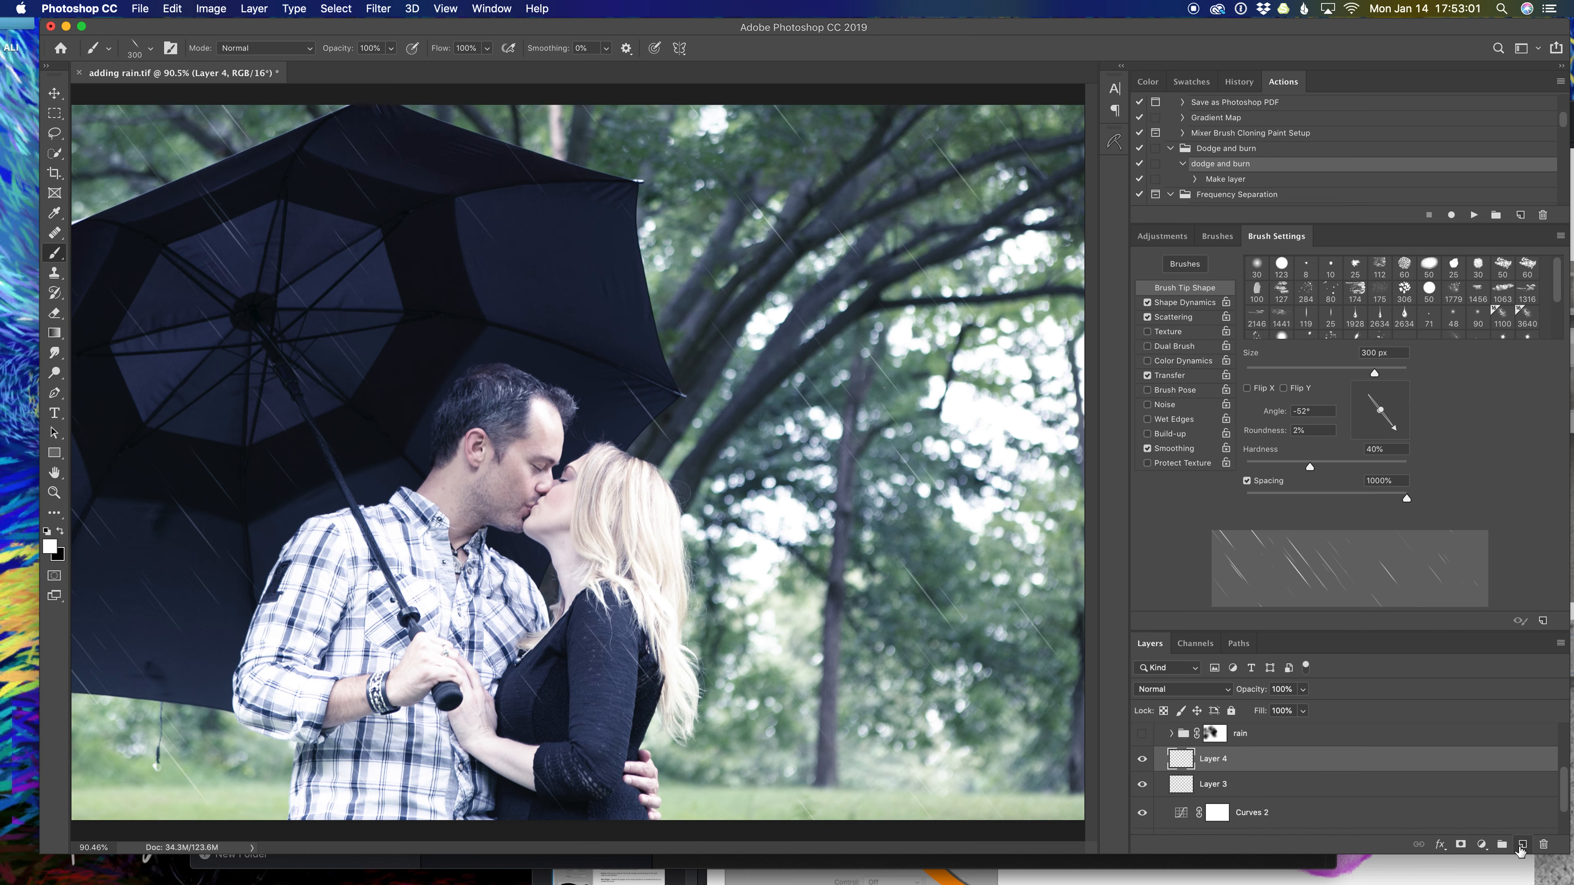
Rename Layer 3 to 'large rain' and Layer 4 to 'smaller rain'.
{"action": "double_click", "coordinate": [1211, 784]}
{"action": "type", "text": "large"}
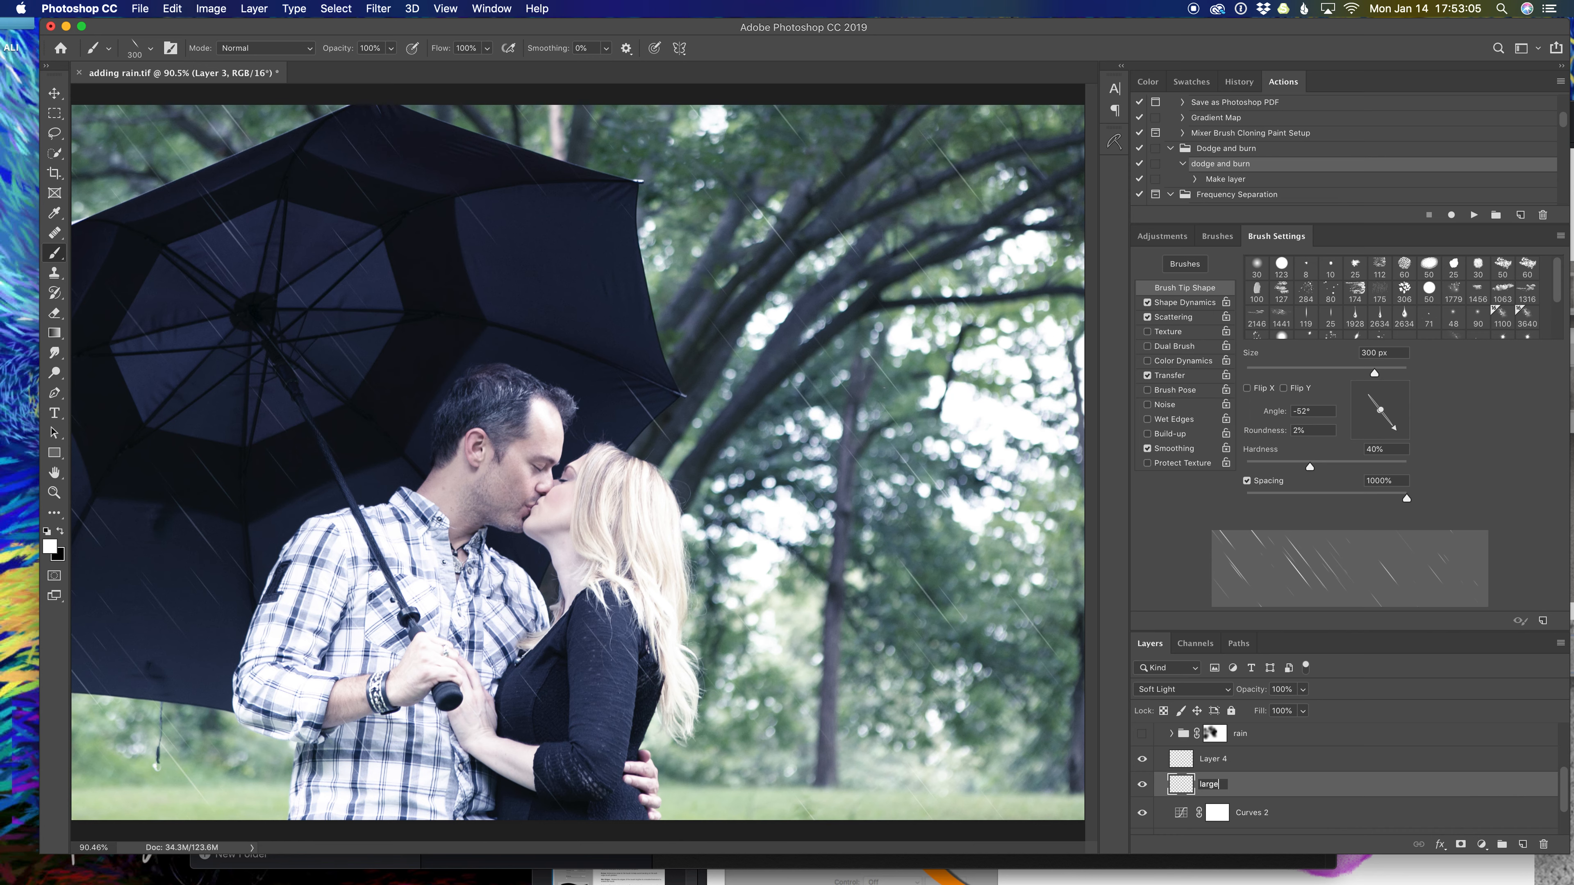
{"action": "type", "text": " rain"}
{"action": "key", "text": "Return"}
{"action": "double_click", "coordinate": [1213, 759]}
{"action": "type", "text": "ller rain"}
{"action": "key", "text": "Return"}
Load the Small Rain brush preset and show its tip settings.
{"action": "left_click", "coordinate": [1217, 235]}
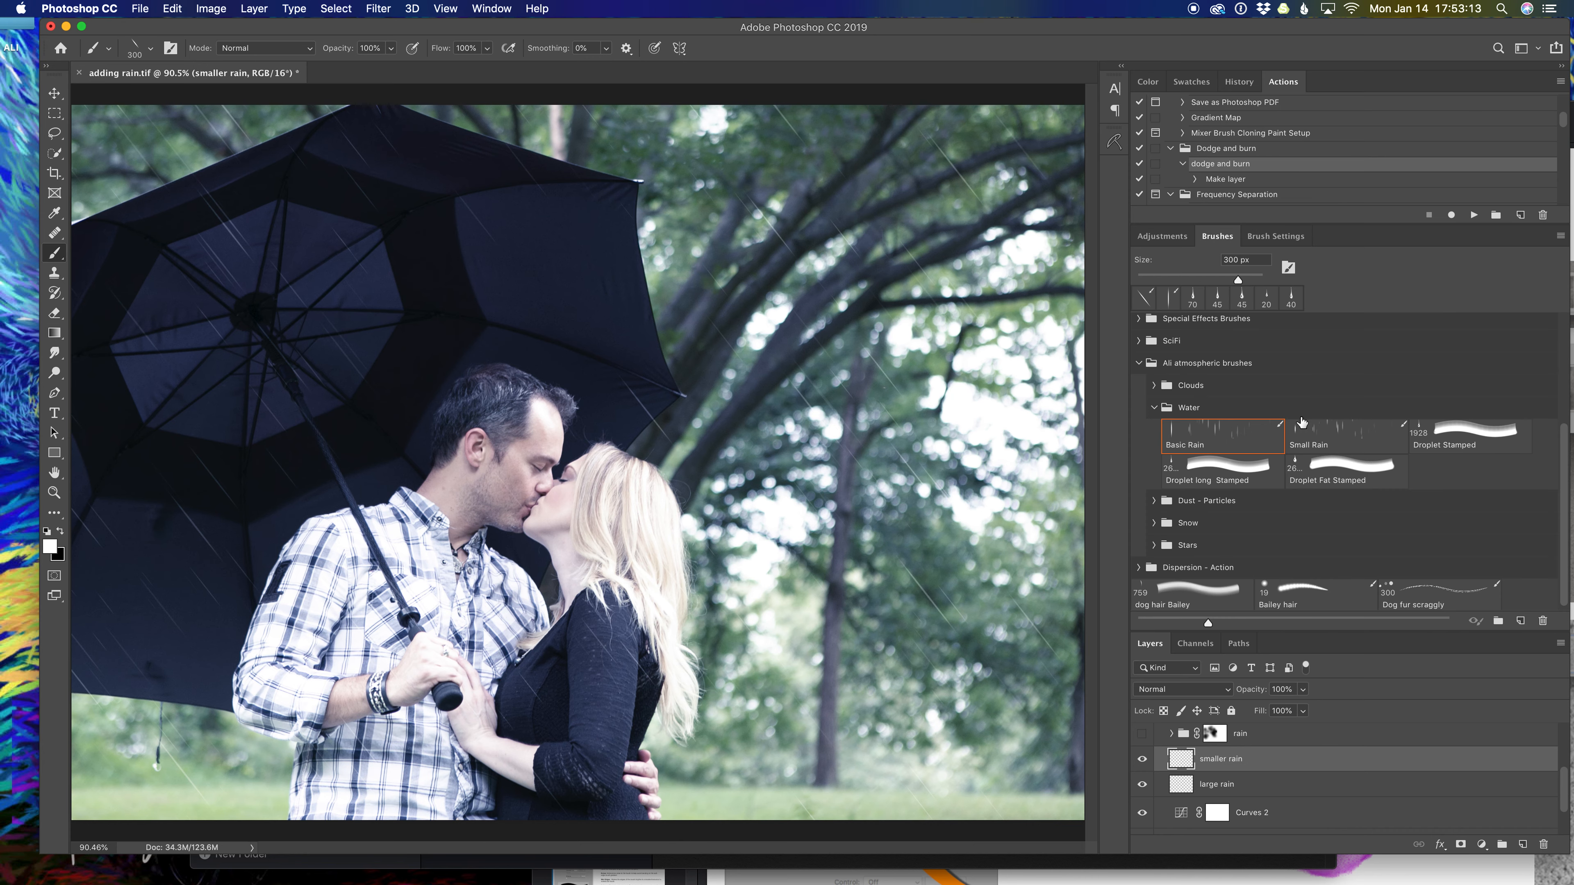
{"action": "left_click", "coordinate": [1317, 437]}
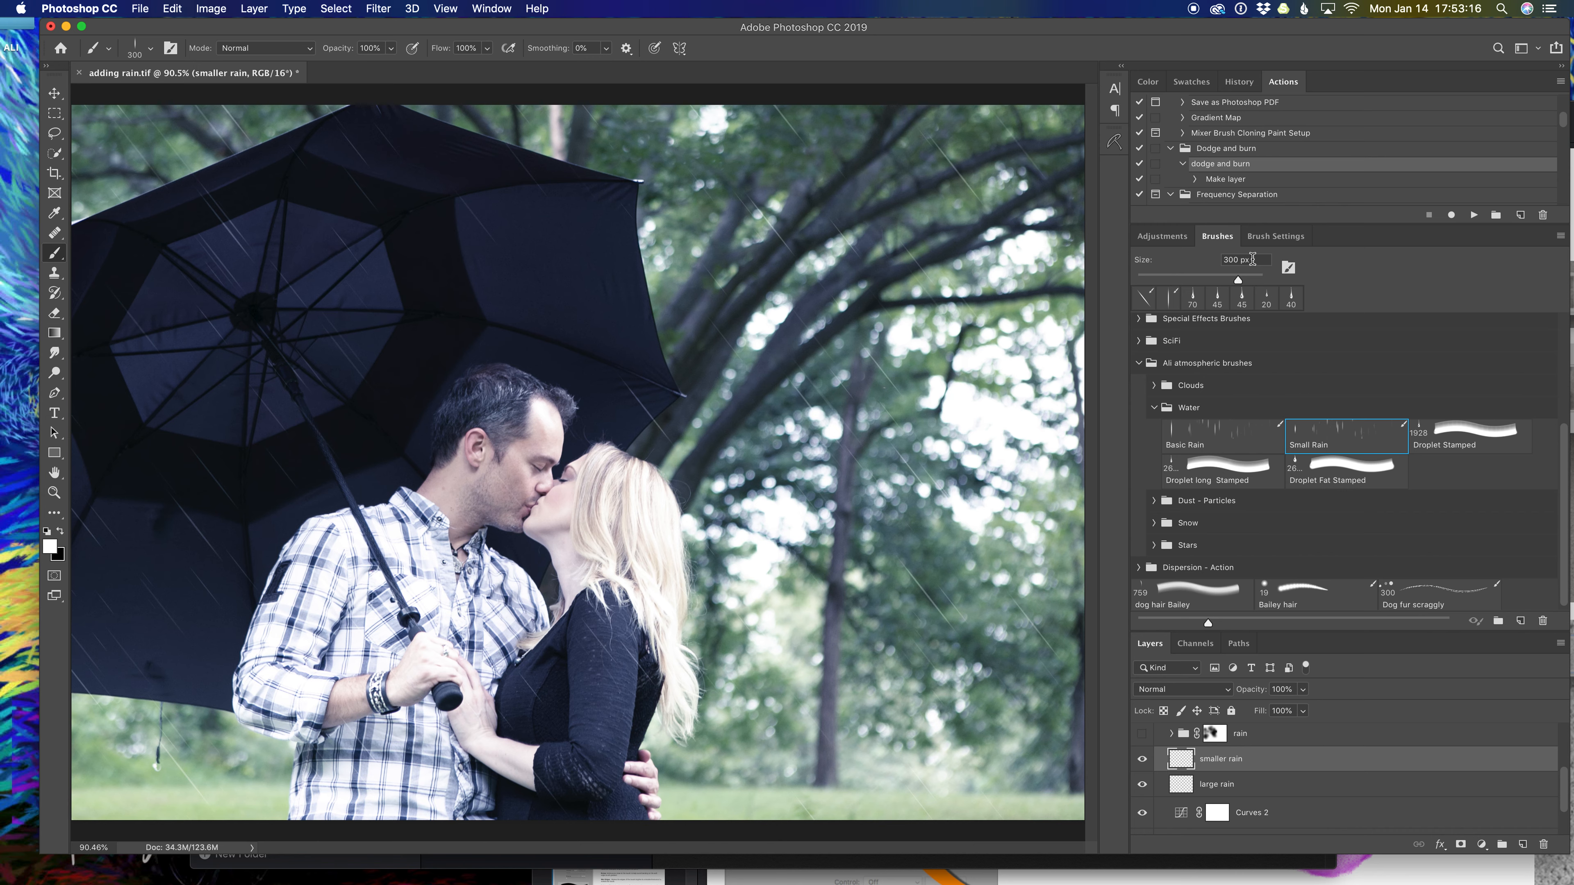
{"action": "left_click", "coordinate": [1275, 236]}
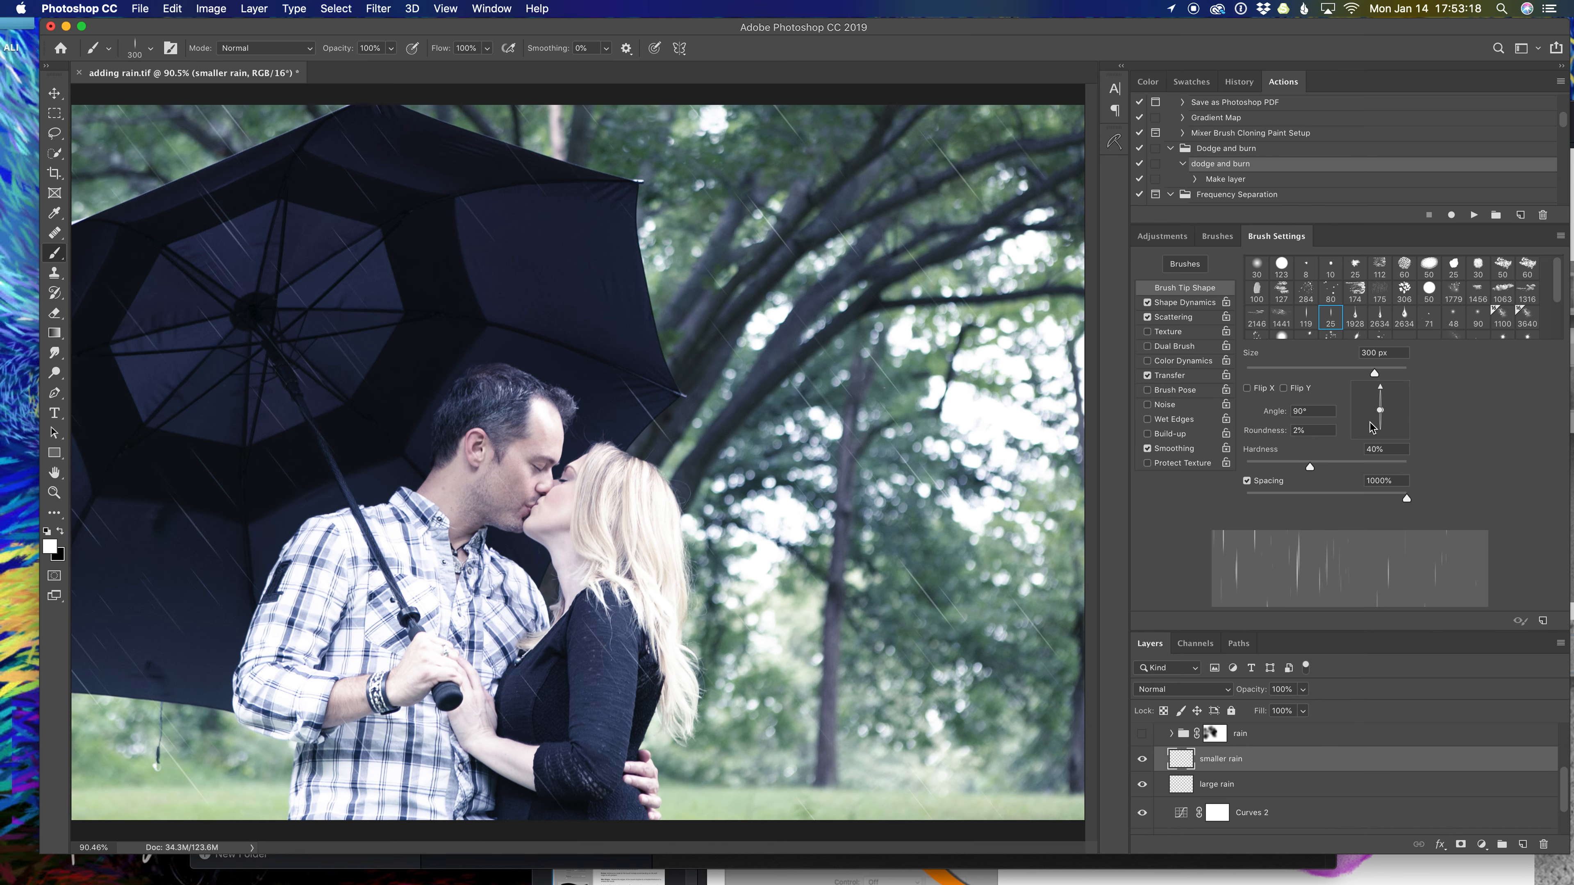
Angle the Small Rain brush to about -51° and paint fine streaks over the umbrella.
{"action": "mouse_move", "coordinate": [1380, 384]}
{"action": "left_mouse_down"}
{"action": "mouse_move", "coordinate": [1404, 403]}
{"action": "mouse_move", "coordinate": [1394, 424]}
{"action": "left_mouse_up"}
{"action": "mouse_move", "coordinate": [782, 534]}
{"action": "left_mouse_down"}
{"action": "mouse_move", "coordinate": [688, 623]}
{"action": "mouse_move", "coordinate": [645, 446]}
{"action": "mouse_move", "coordinate": [465, 441]}
{"action": "mouse_move", "coordinate": [398, 635]}
{"action": "mouse_move", "coordinate": [674, 659]}
{"action": "left_mouse_up"}
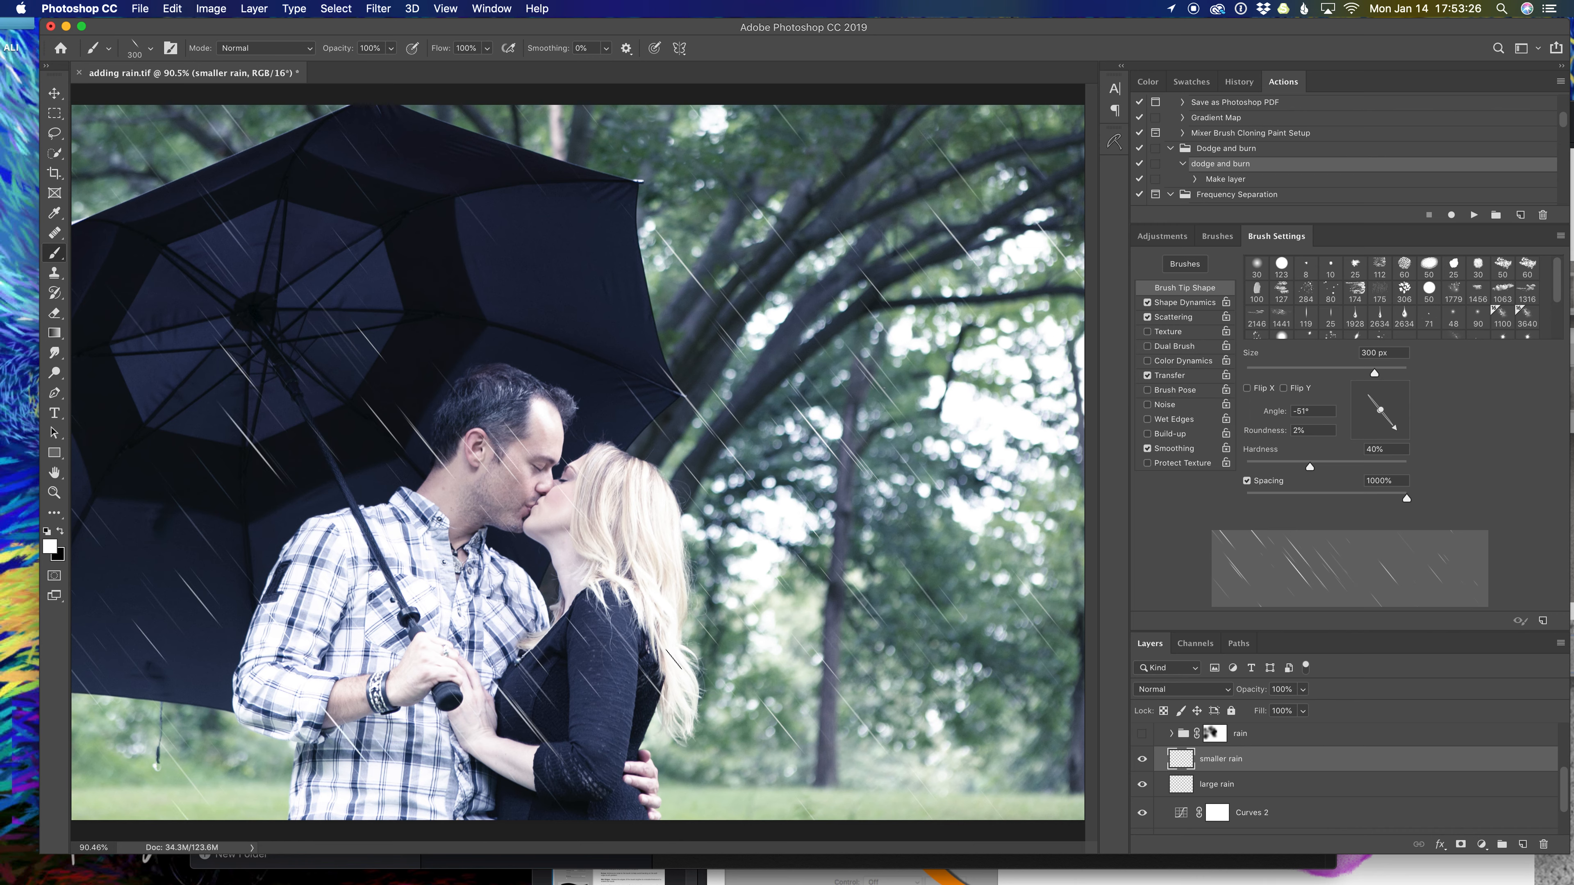
{"action": "key", "text": "super+z"}
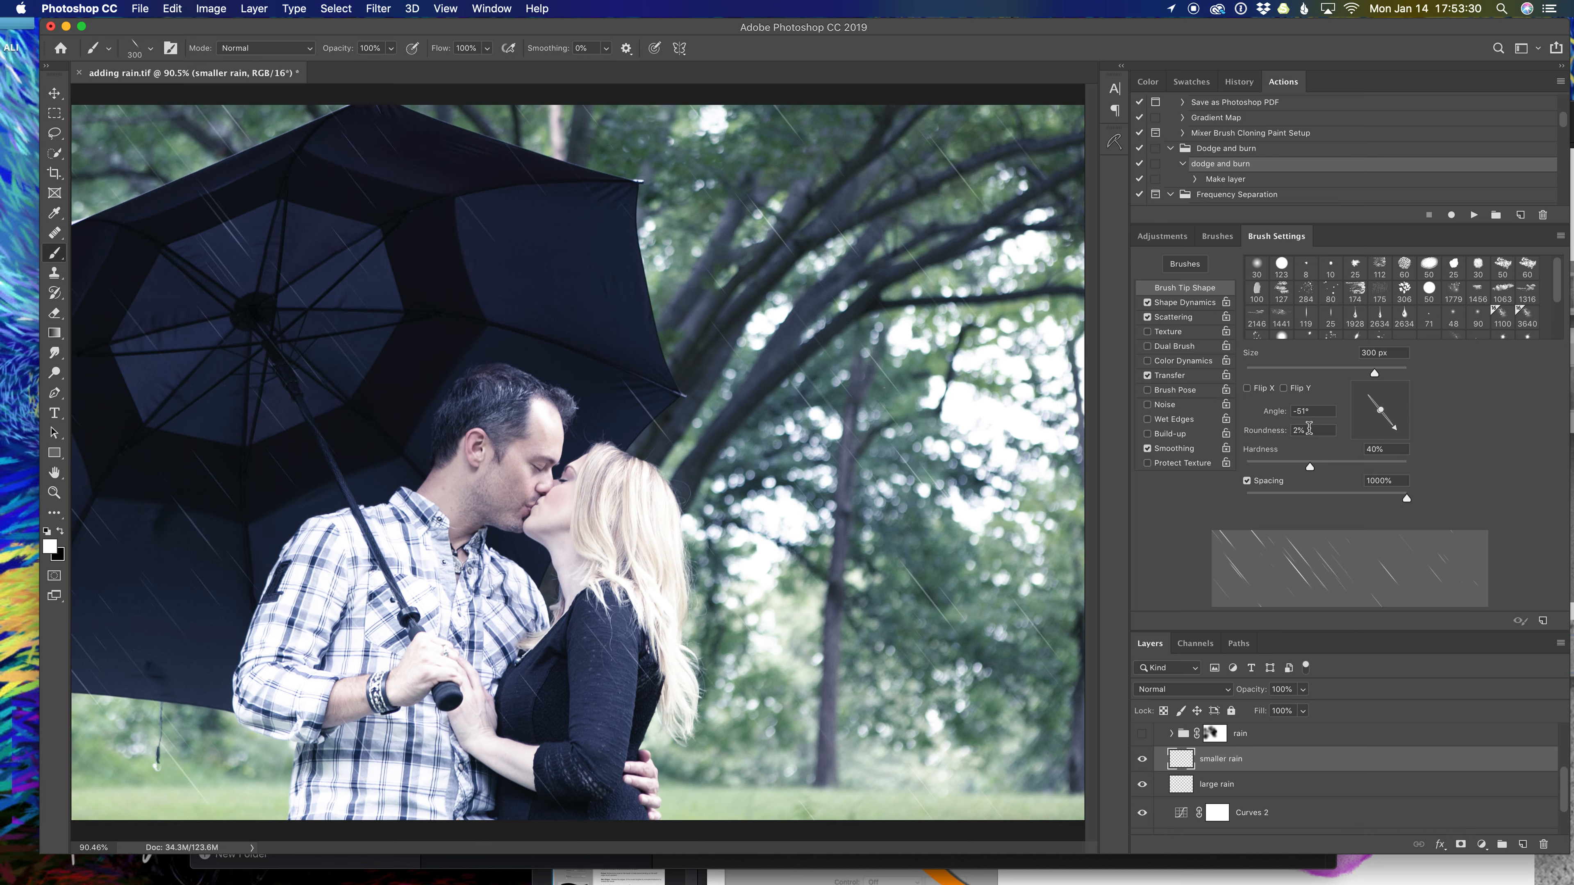
{"action": "left_click_drag", "start_coordinate": [1377, 375], "coordinate": [1283, 377]}
{"action": "mouse_move", "coordinate": [340, 420]}
{"action": "left_mouse_down"}
{"action": "mouse_move", "coordinate": [233, 604]}
{"action": "mouse_move", "coordinate": [221, 581]}
{"action": "mouse_move", "coordinate": [587, 784]}
{"action": "left_mouse_up"}
At 72 px, add rain streaks over the trees and the lower-left grass.
{"action": "left_click_drag", "start_coordinate": [1286, 376], "coordinate": [1306, 375]}
{"action": "left_click_drag", "start_coordinate": [763, 262], "coordinate": [765, 146]}
{"action": "left_click_drag", "start_coordinate": [181, 144], "coordinate": [141, 167]}
{"action": "key", "text": "super+z"}
{"action": "left_click", "coordinate": [197, 155]}
{"action": "left_click", "coordinate": [129, 787]}
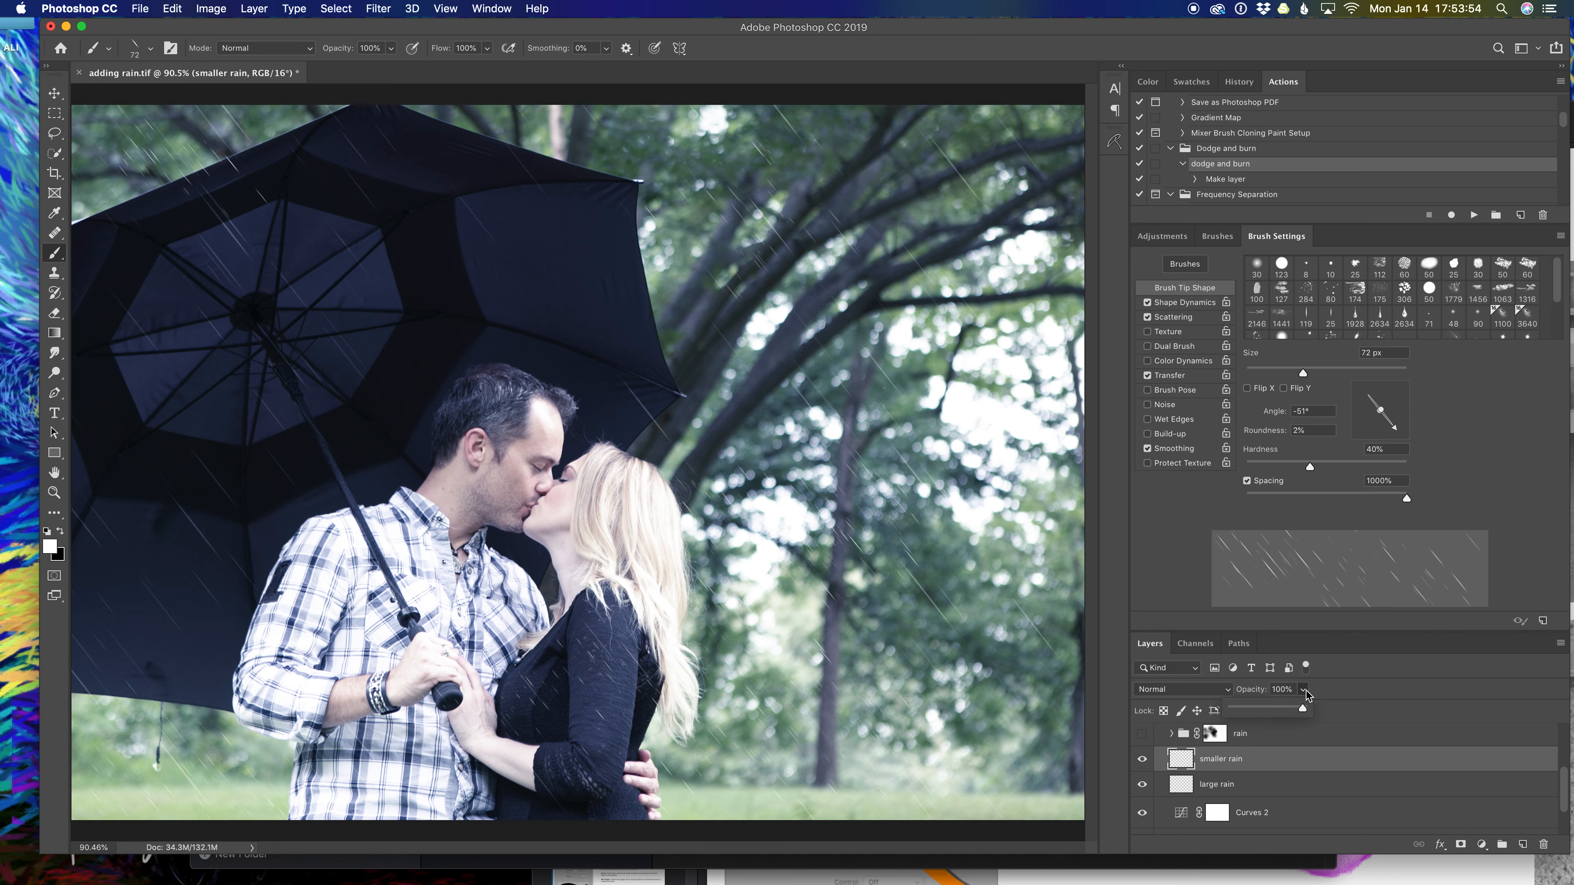
Set the smaller rain layer to Overlay and select it together with large rain.
{"action": "left_click", "coordinate": [1226, 689]}
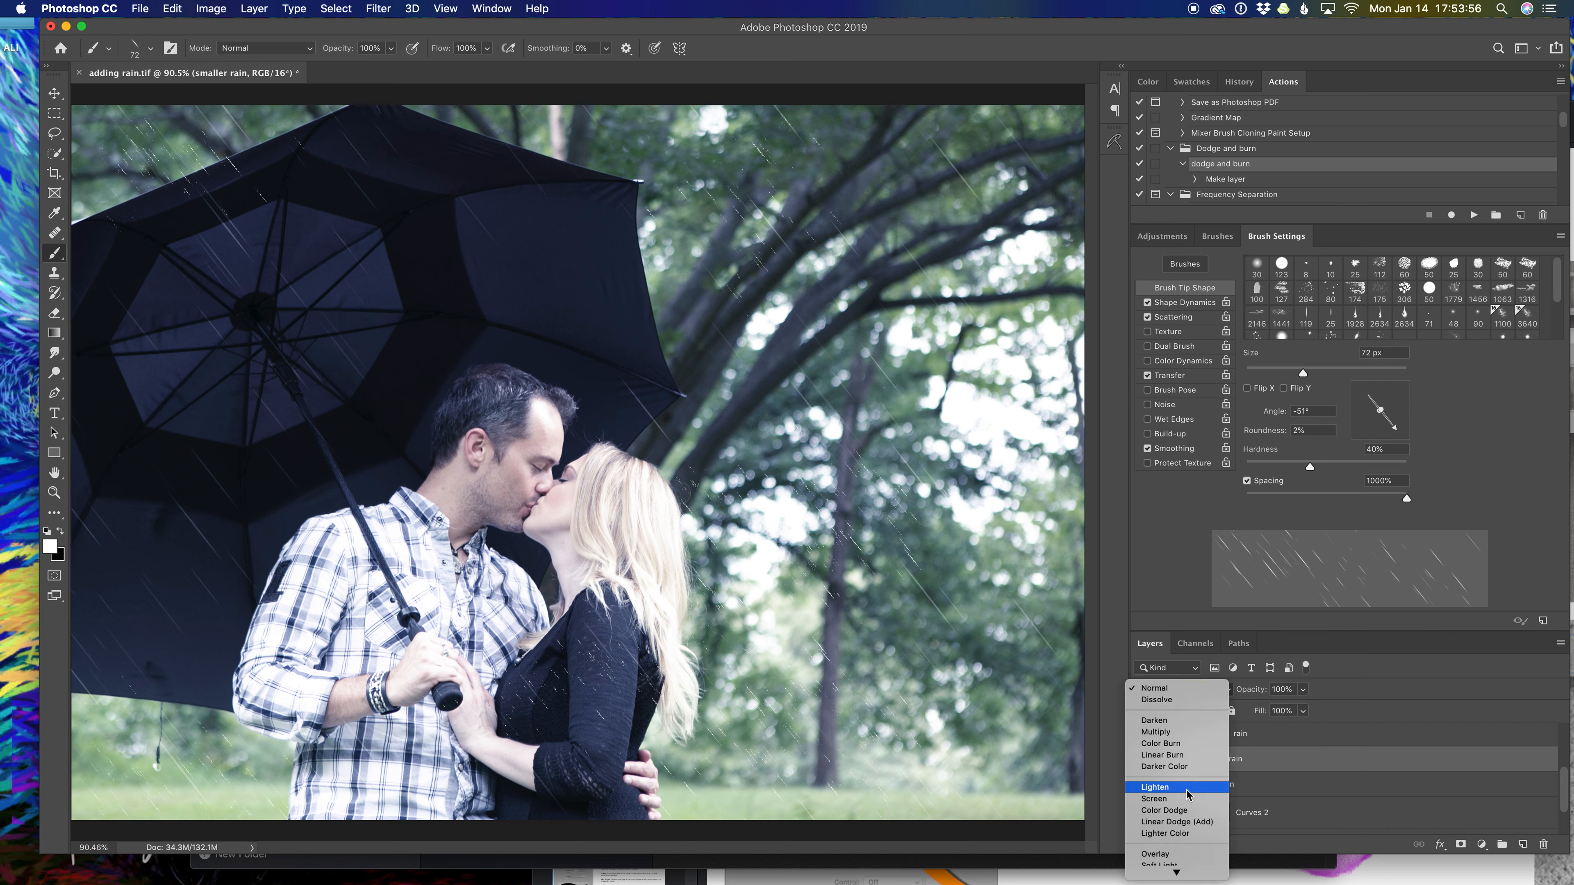
{"action": "left_click", "coordinate": [1178, 855]}
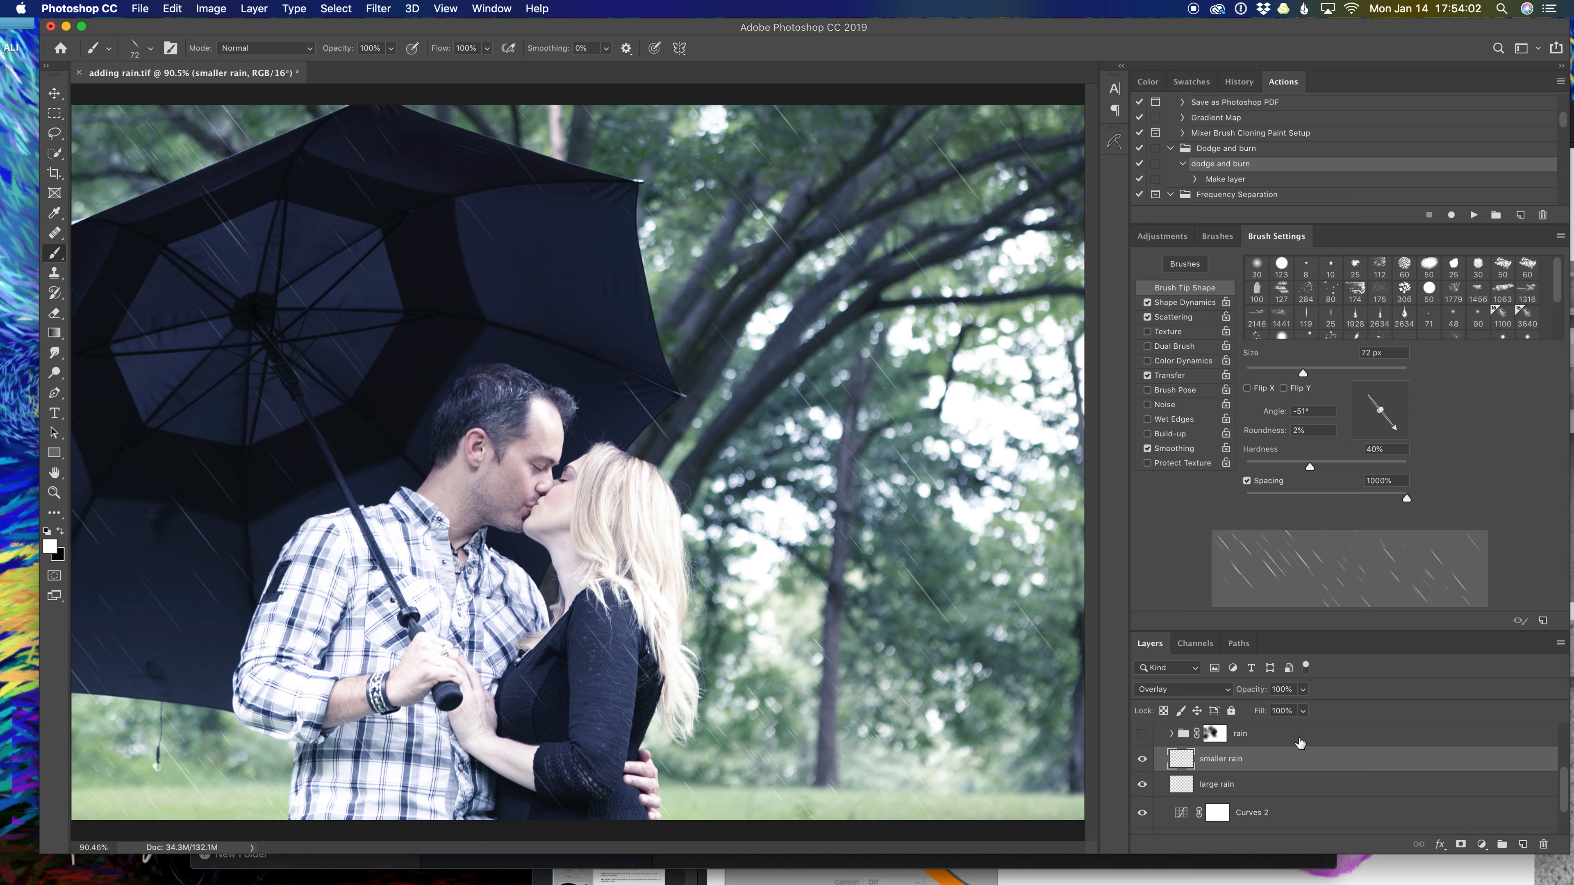
{"action": "left_click", "coordinate": [1313, 783], "text": "shift"}
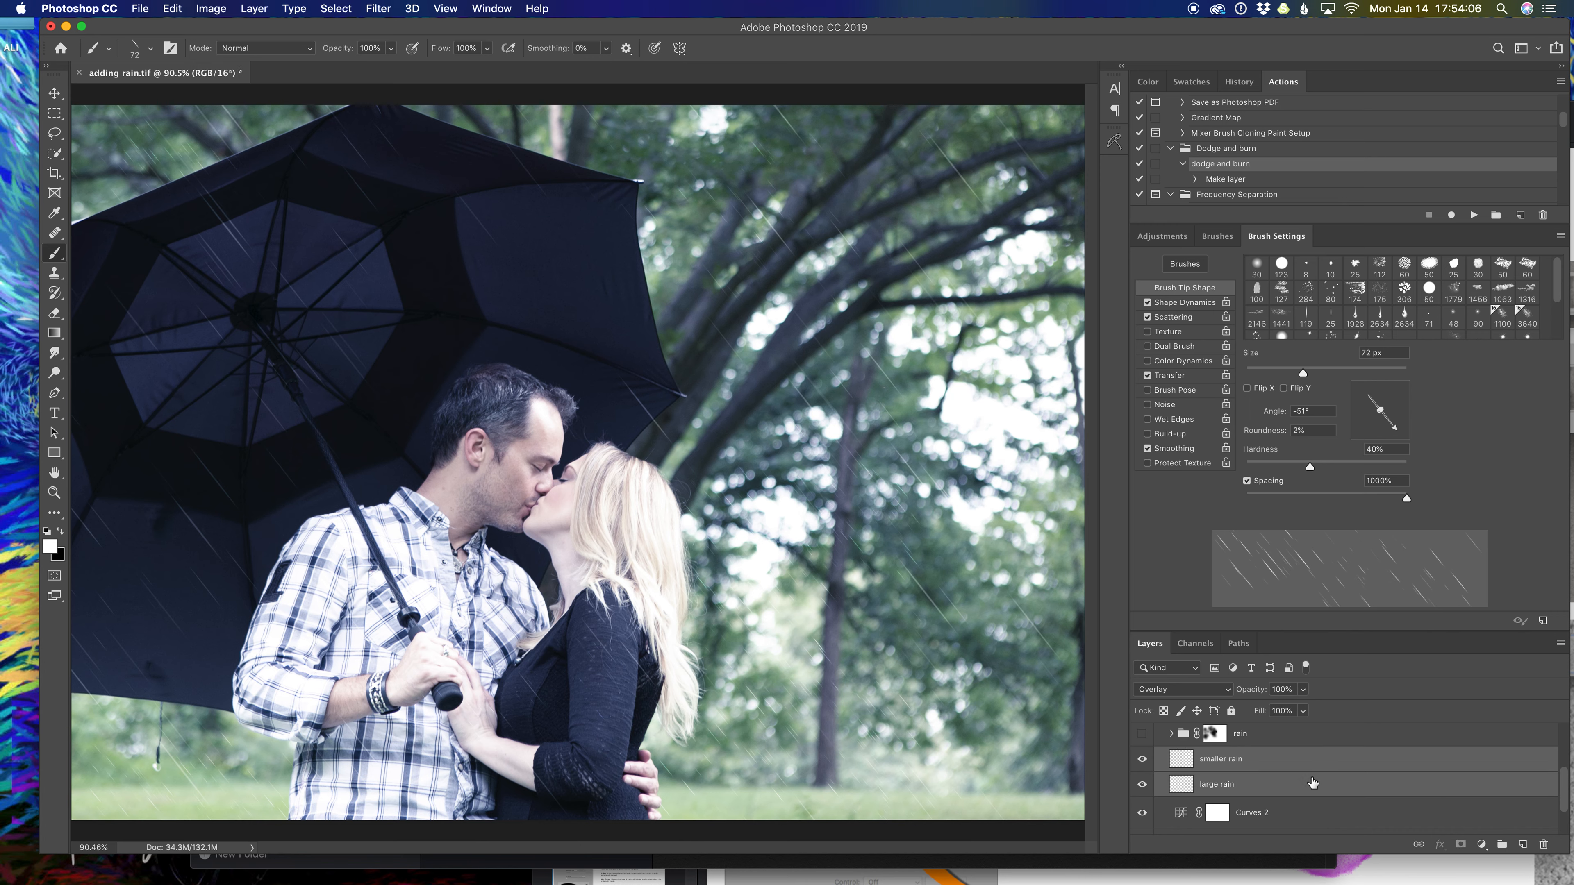
Group the two rain layers into a group named 'rain'.
{"action": "key", "text": "super+g"}
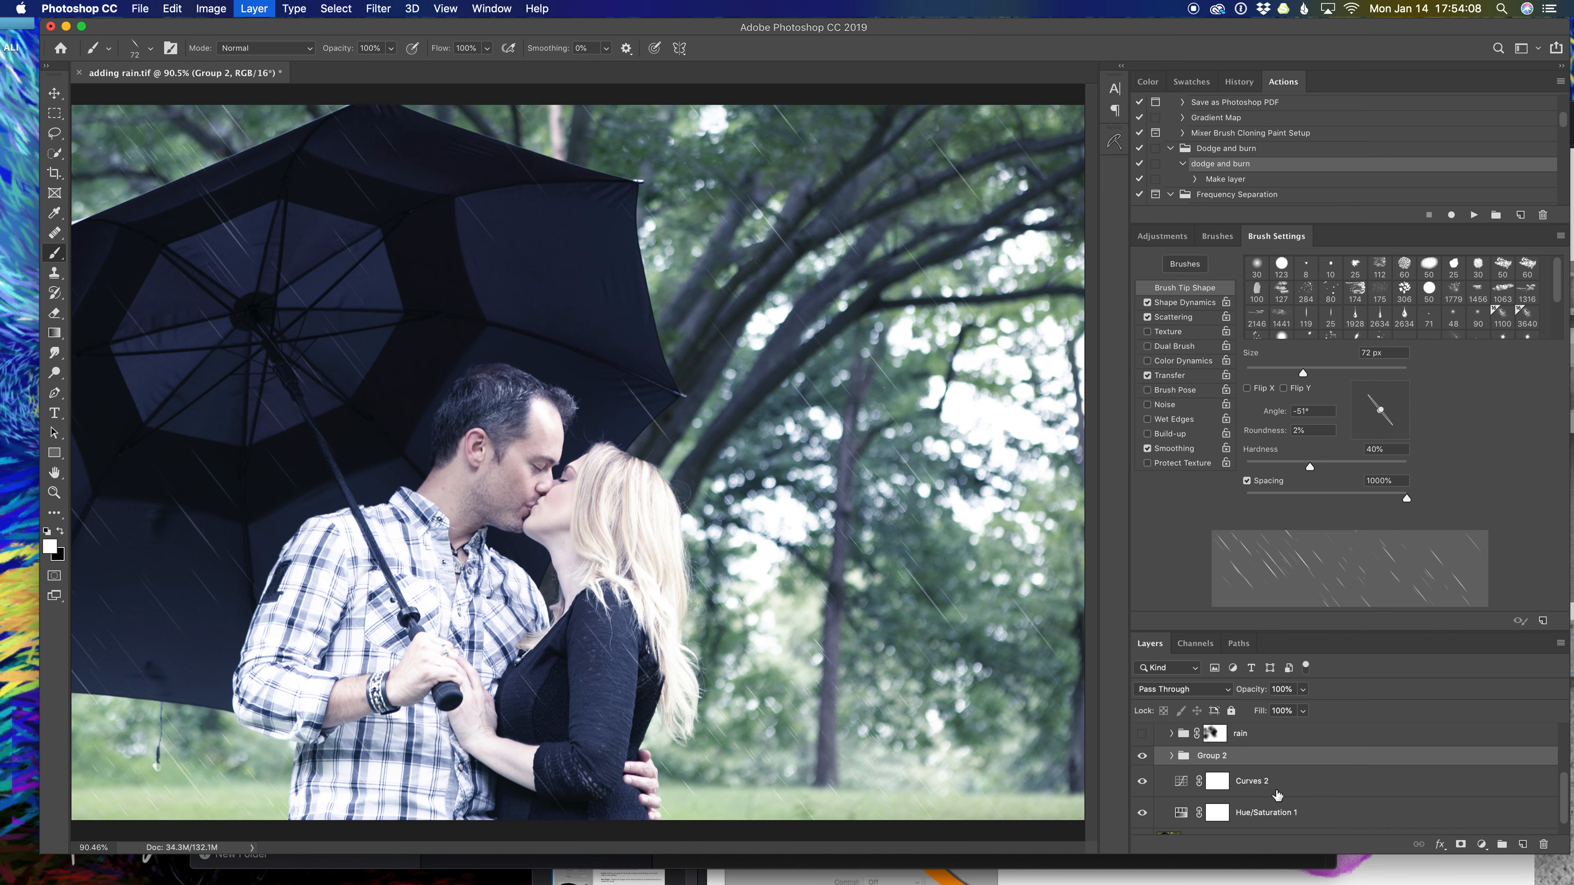
{"action": "double_click", "coordinate": [1213, 757]}
{"action": "type", "text": "rain"}
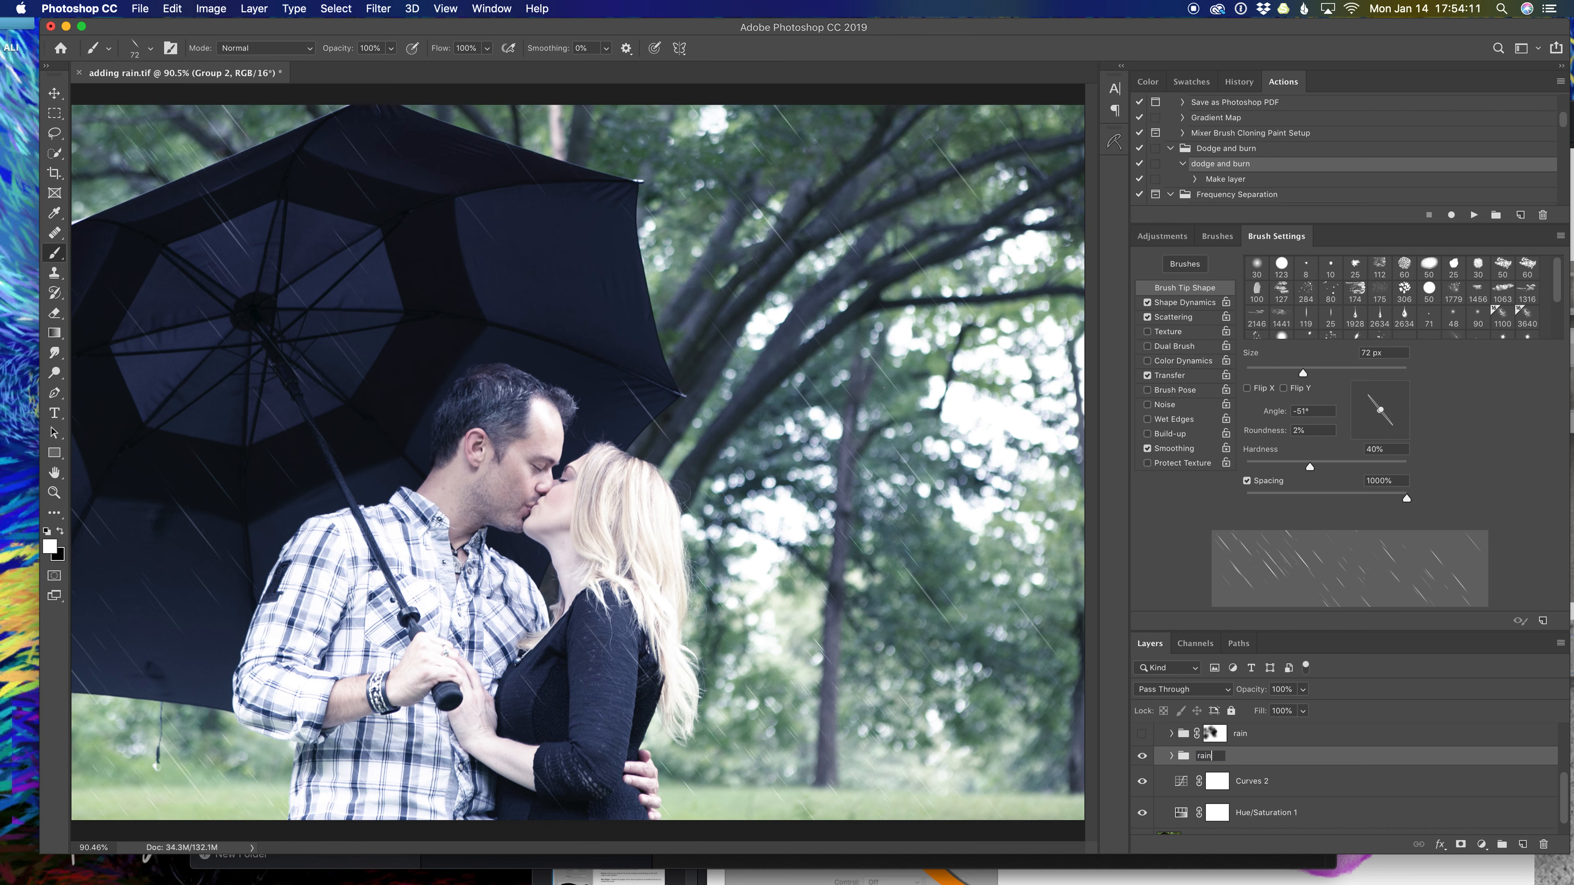
{"action": "key", "text": "Return"}
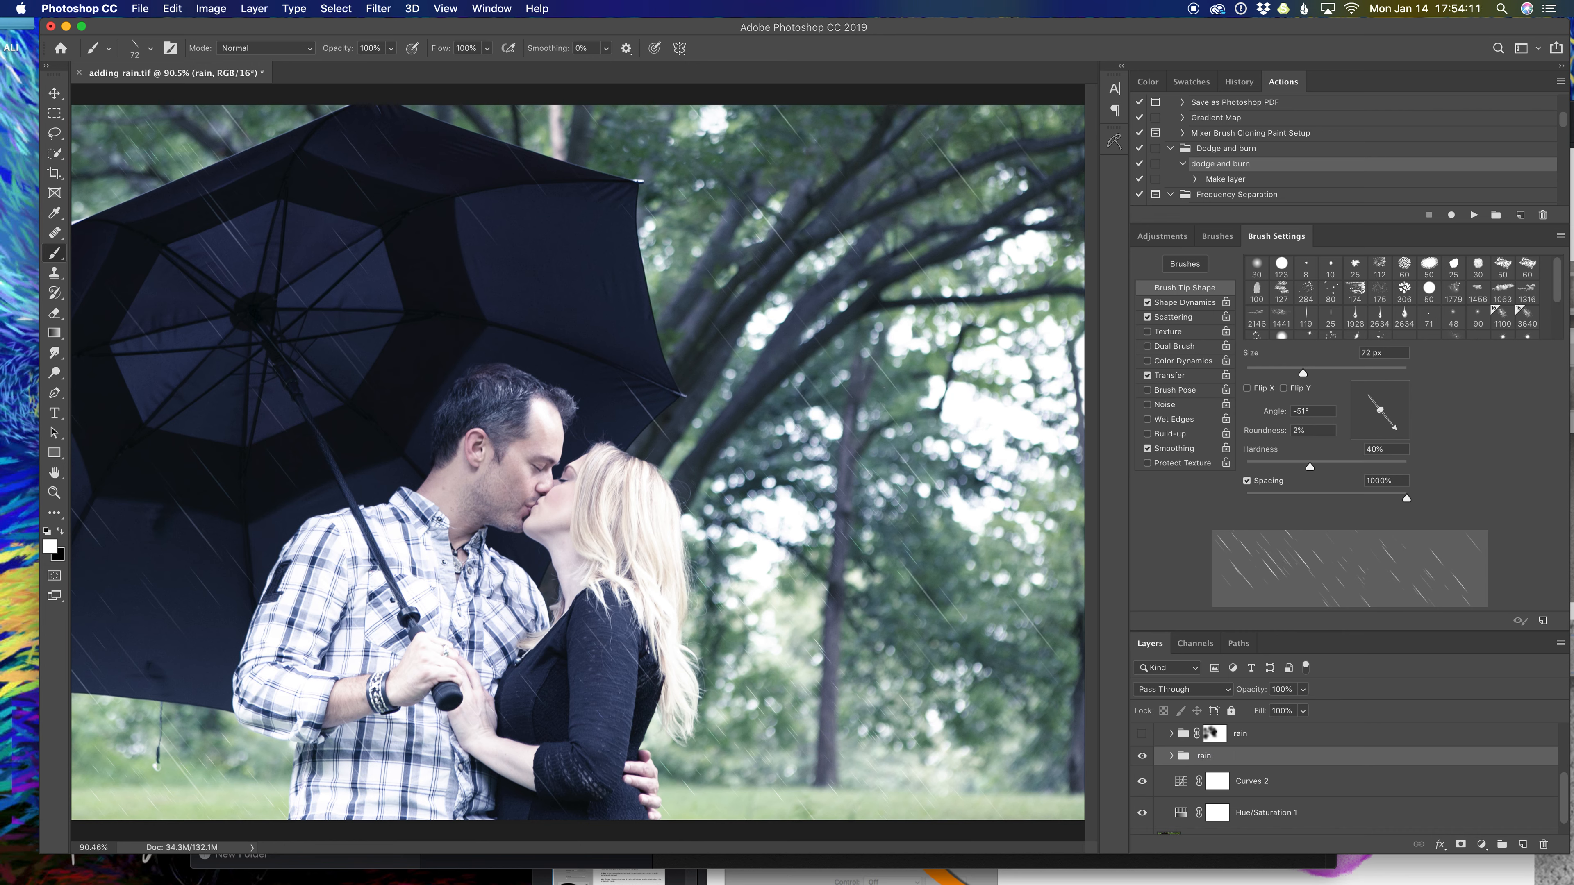
Mask the rain group and paint the rain off the man's face with a 125 px soft brush.
{"action": "left_click", "coordinate": [1459, 845]}
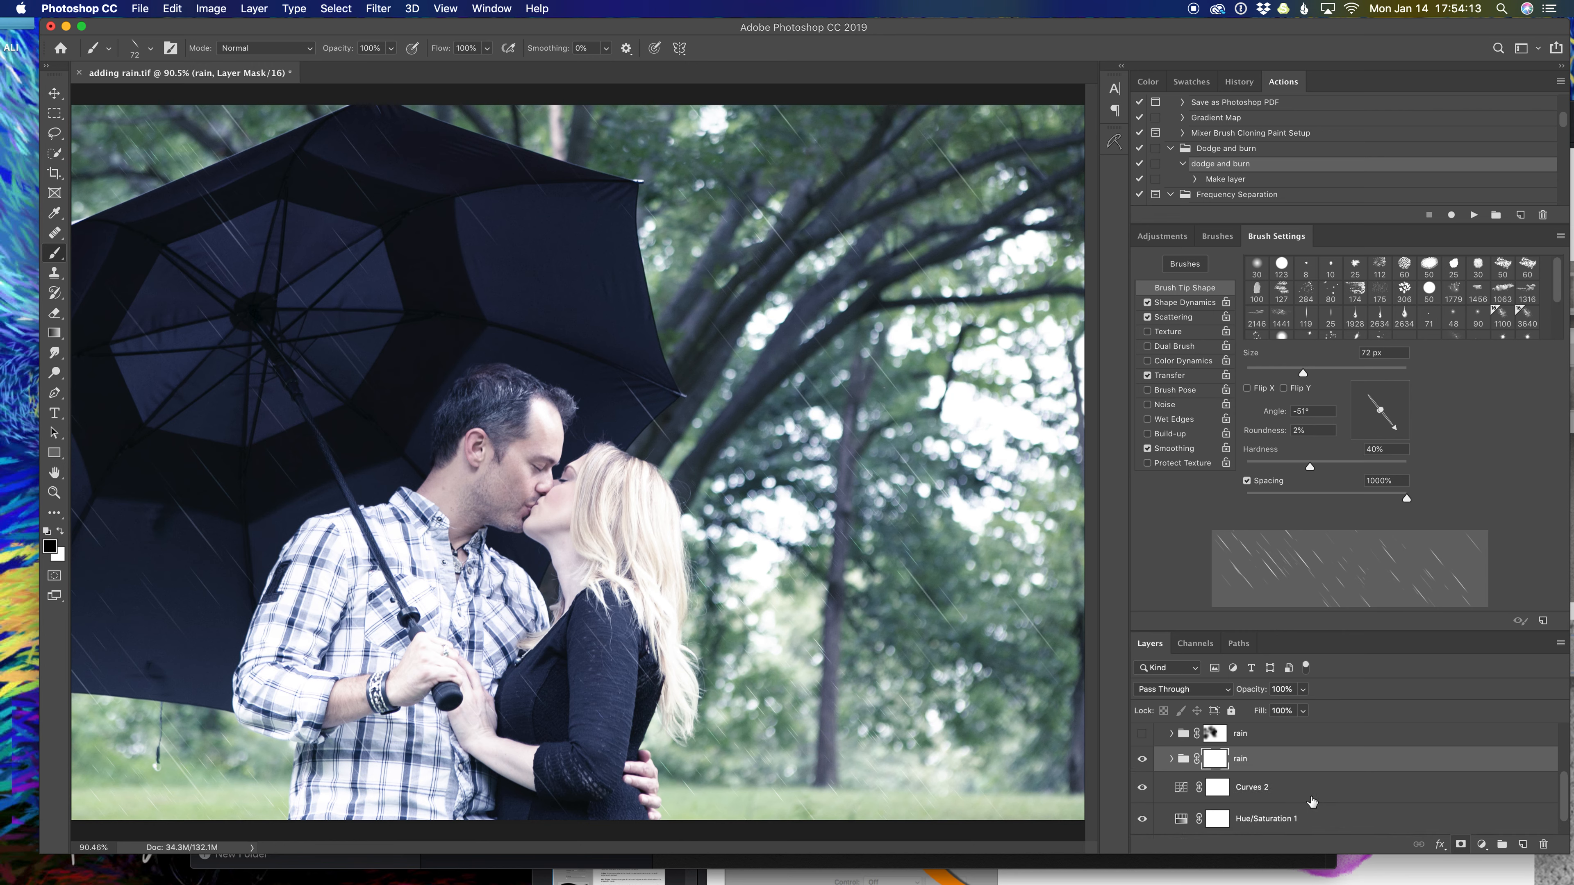
{"action": "left_click", "coordinate": [1256, 266]}
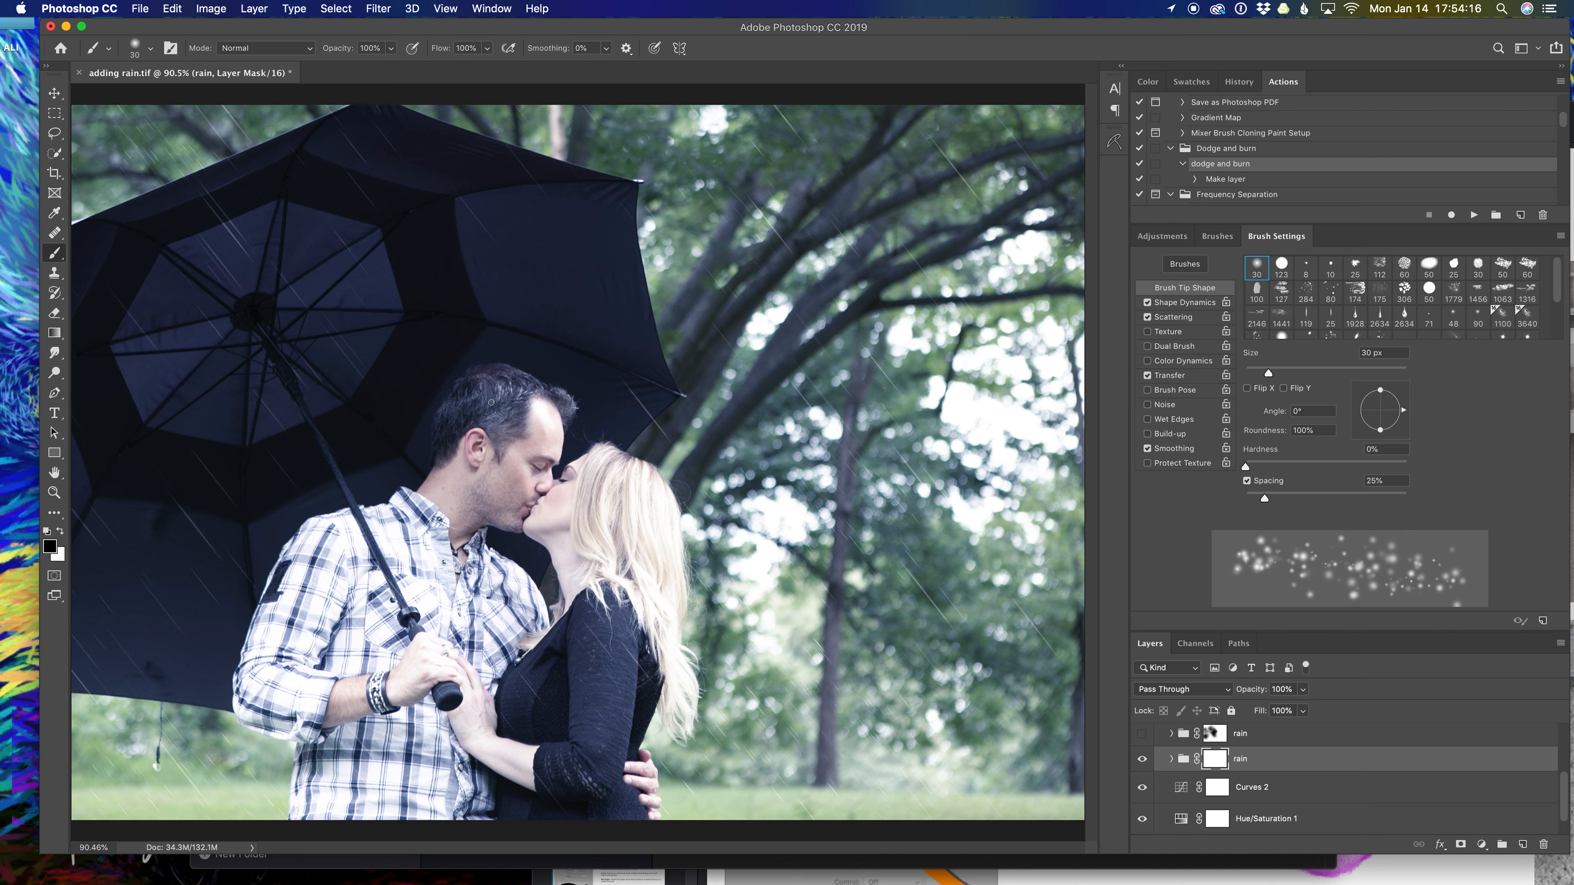
{"action": "key", "text": "bracketright"}
{"action": "key", "text": "bracketright"}
{"action": "key", "text": "bracketright"}
{"action": "key", "text": "bracketright"}
{"action": "key", "text": "bracketright"}
{"action": "key", "text": "bracketright"}
{"action": "key", "text": "bracketright"}
{"action": "key", "text": "bracketright"}
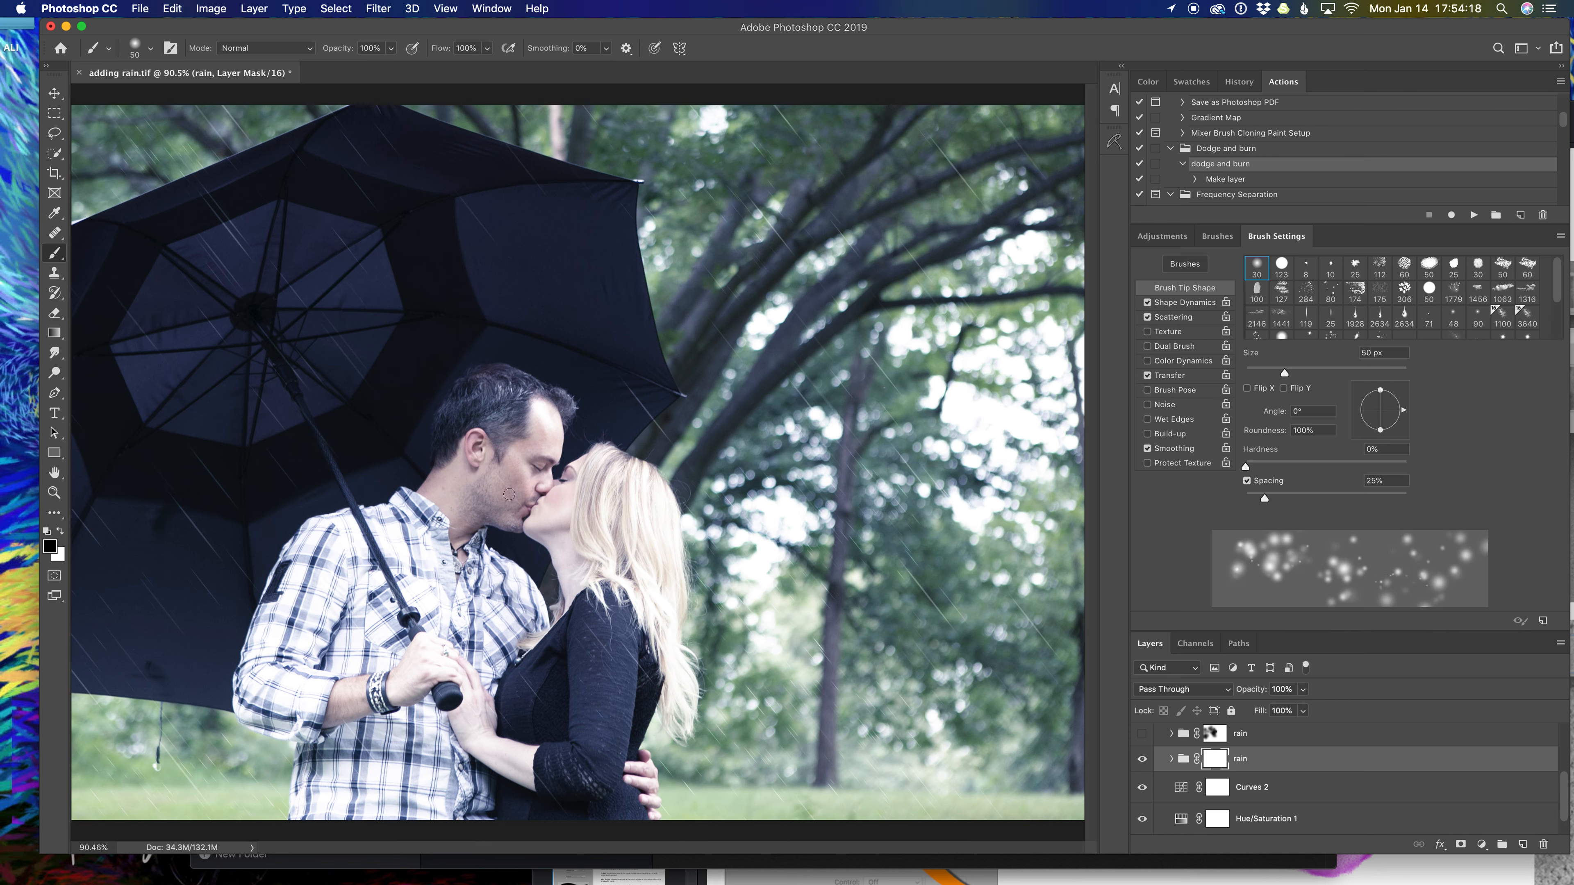
{"action": "mouse_move", "coordinate": [503, 489]}
{"action": "left_mouse_down"}
{"action": "mouse_move", "coordinate": [523, 487]}
{"action": "mouse_move", "coordinate": [565, 568]}
{"action": "left_mouse_up"}
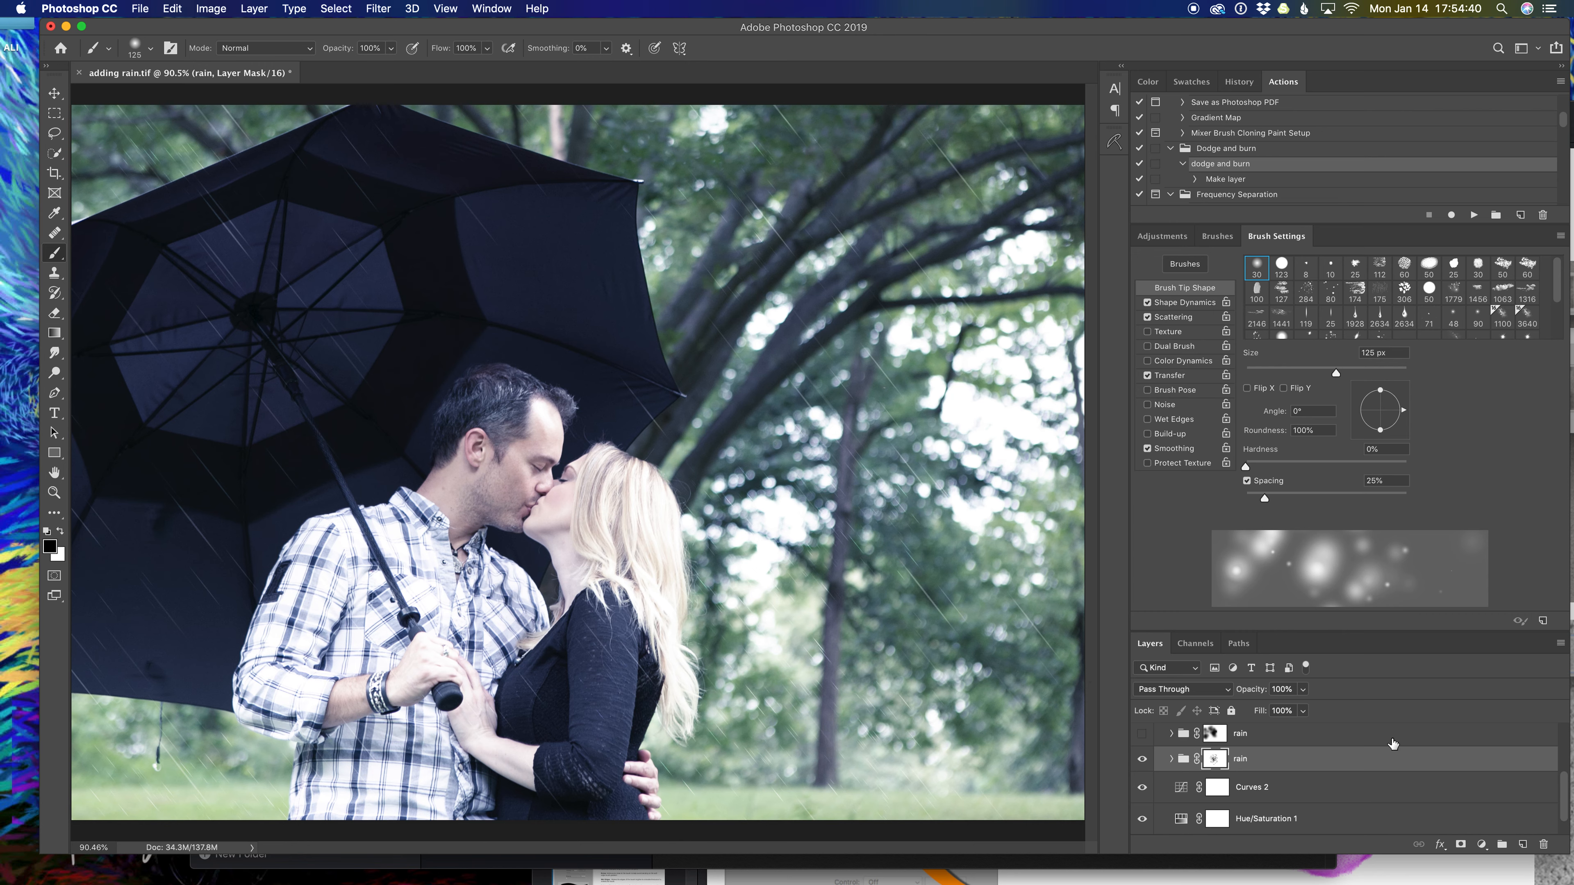
{"action": "left_click", "coordinate": [1342, 764]}
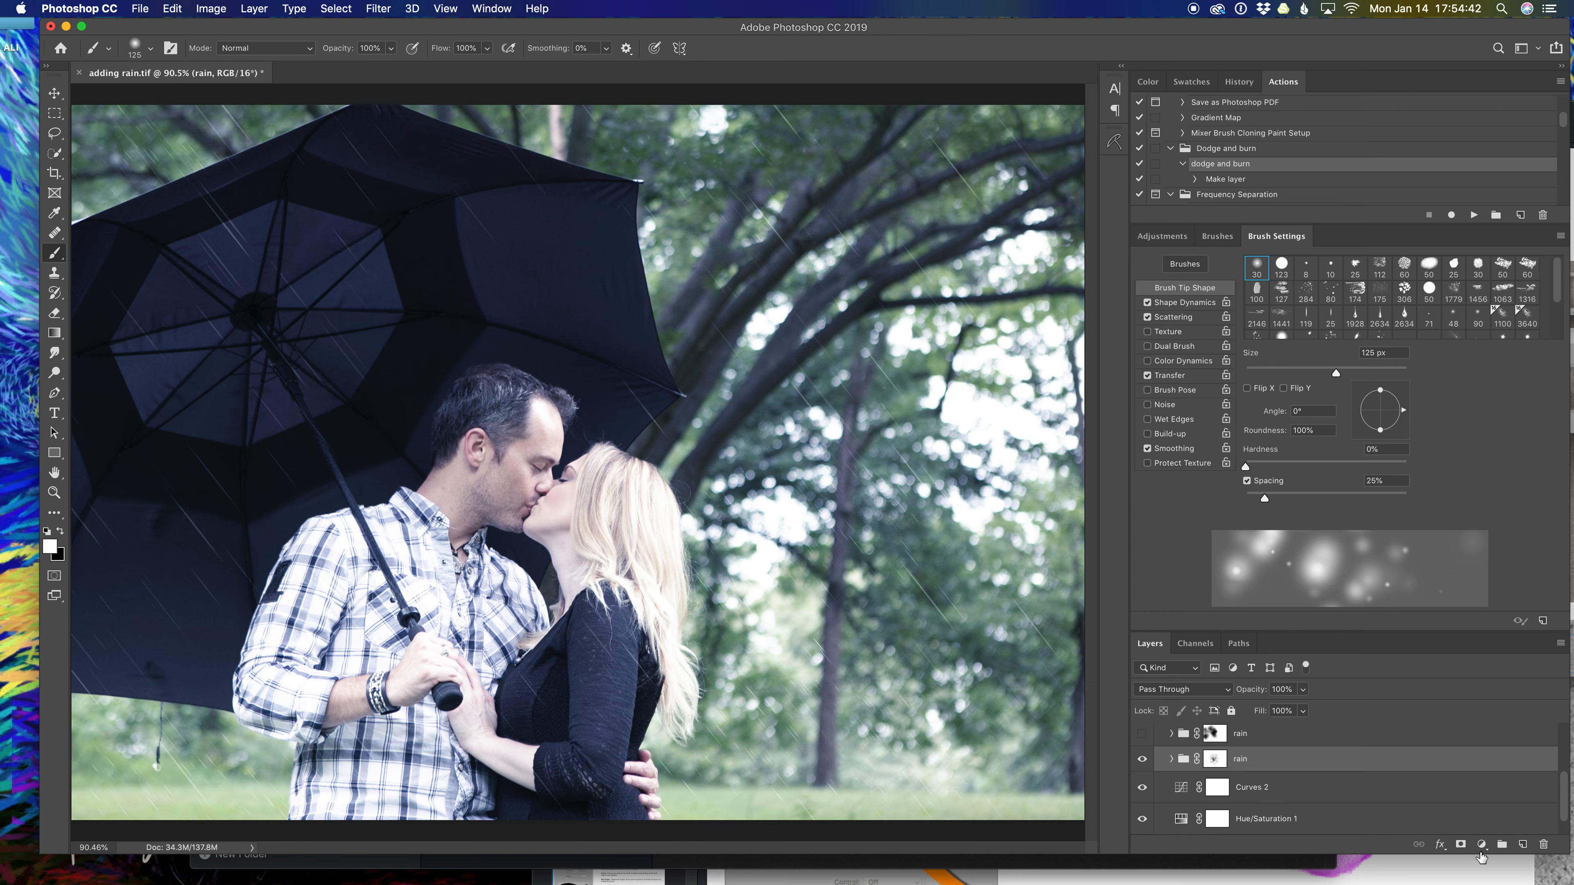
Add a new layer above the rain group named 'fog'.
{"action": "left_click", "coordinate": [1523, 845]}
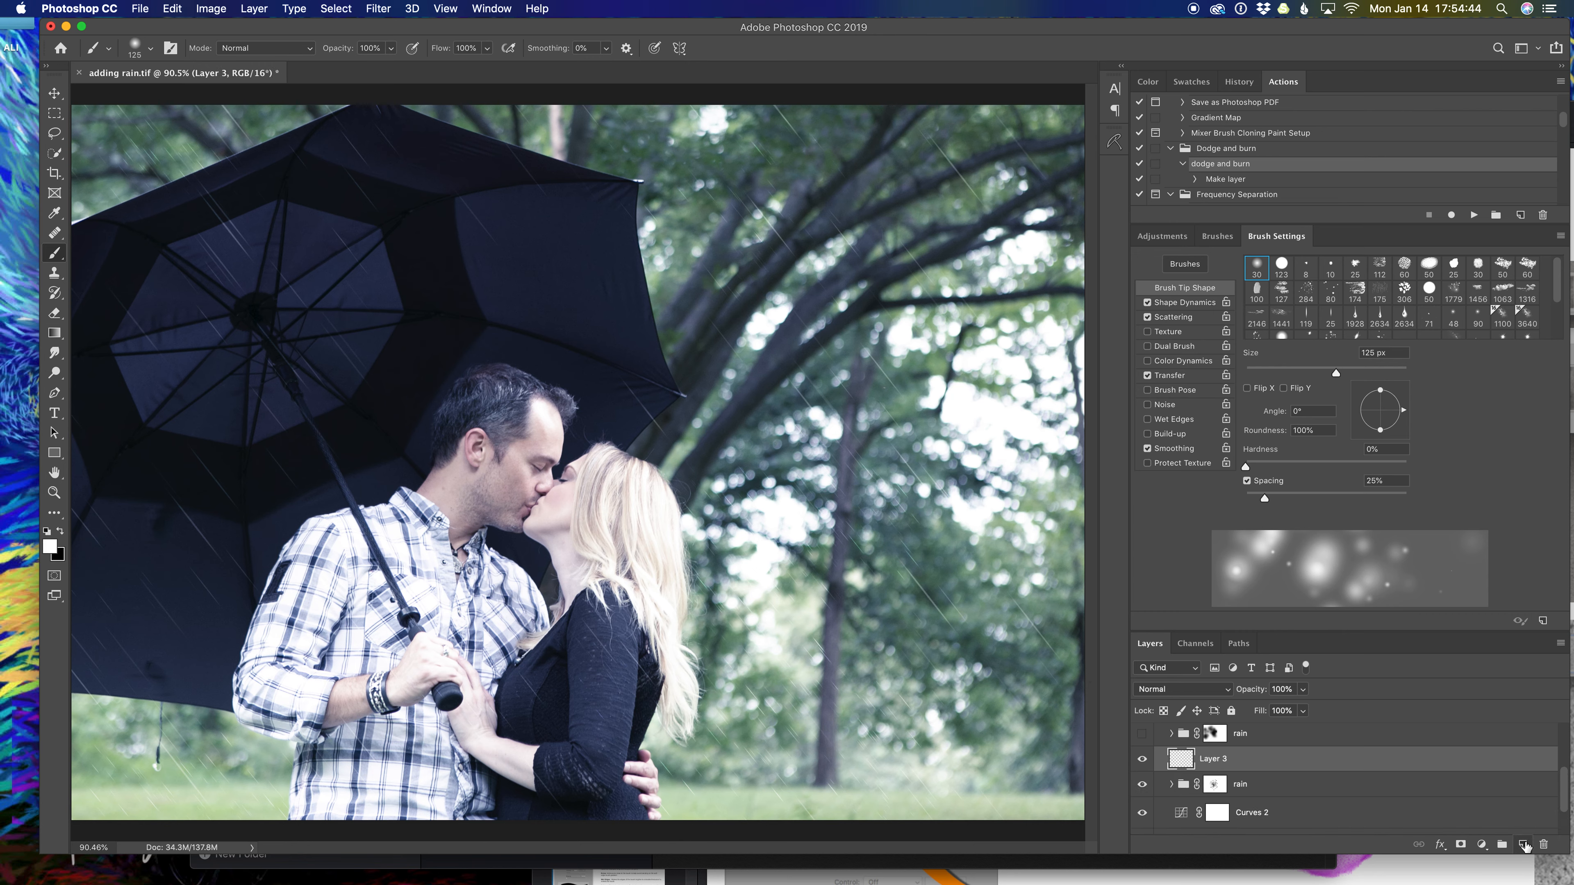
{"action": "double_click", "coordinate": [1214, 760]}
{"action": "type", "text": "fog"}
{"action": "key", "text": "Return"}
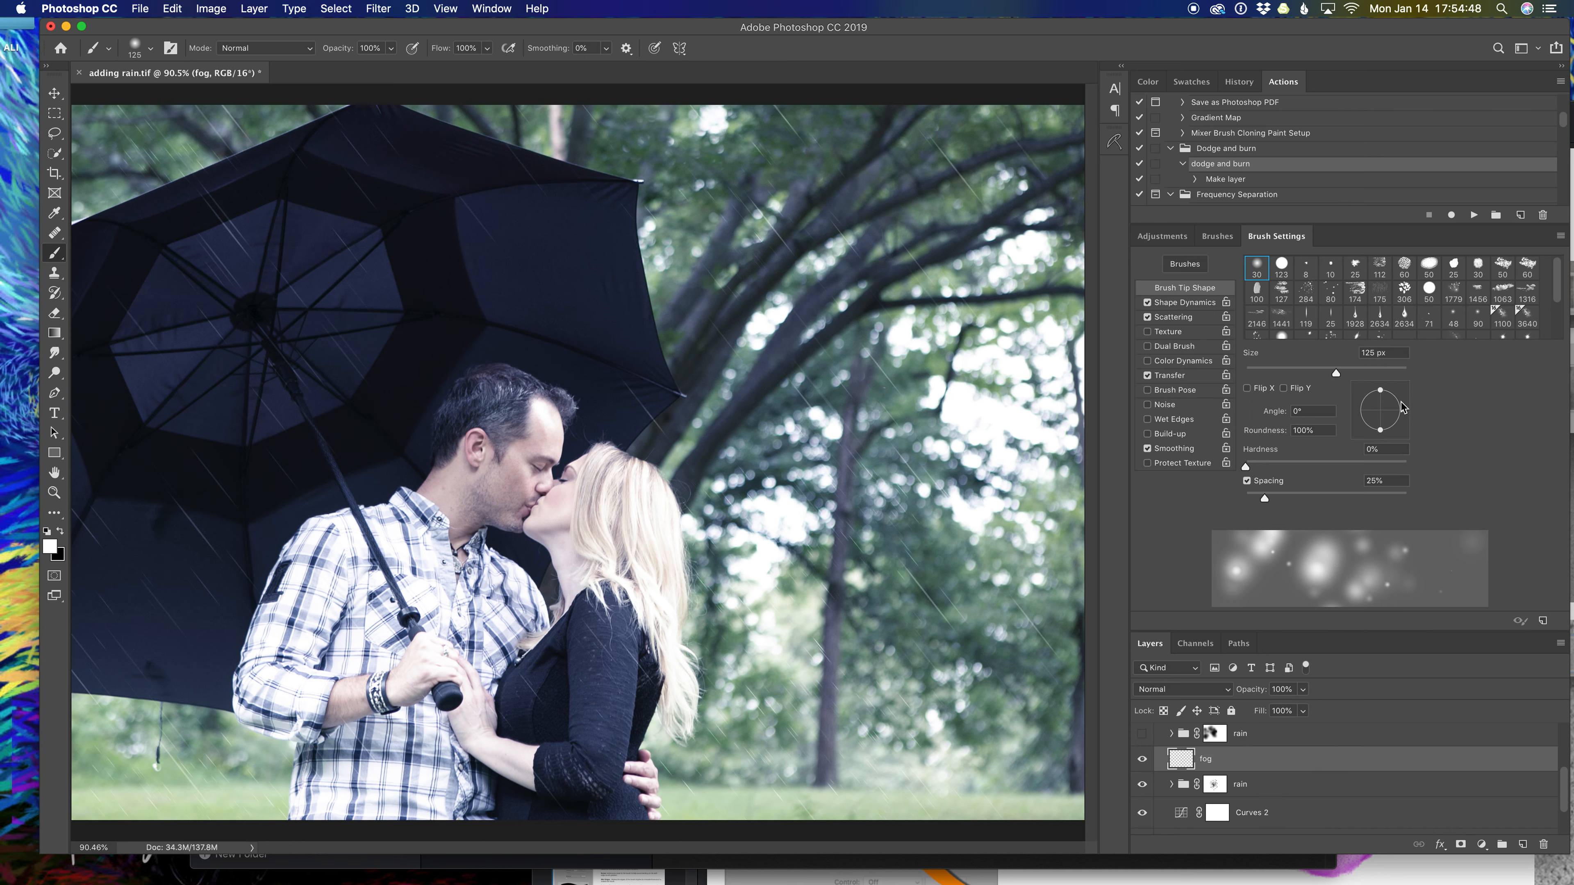
Test the Dust Soft brush from Dust - Particles over the sleeve and grass.
{"action": "left_click", "coordinate": [1218, 237]}
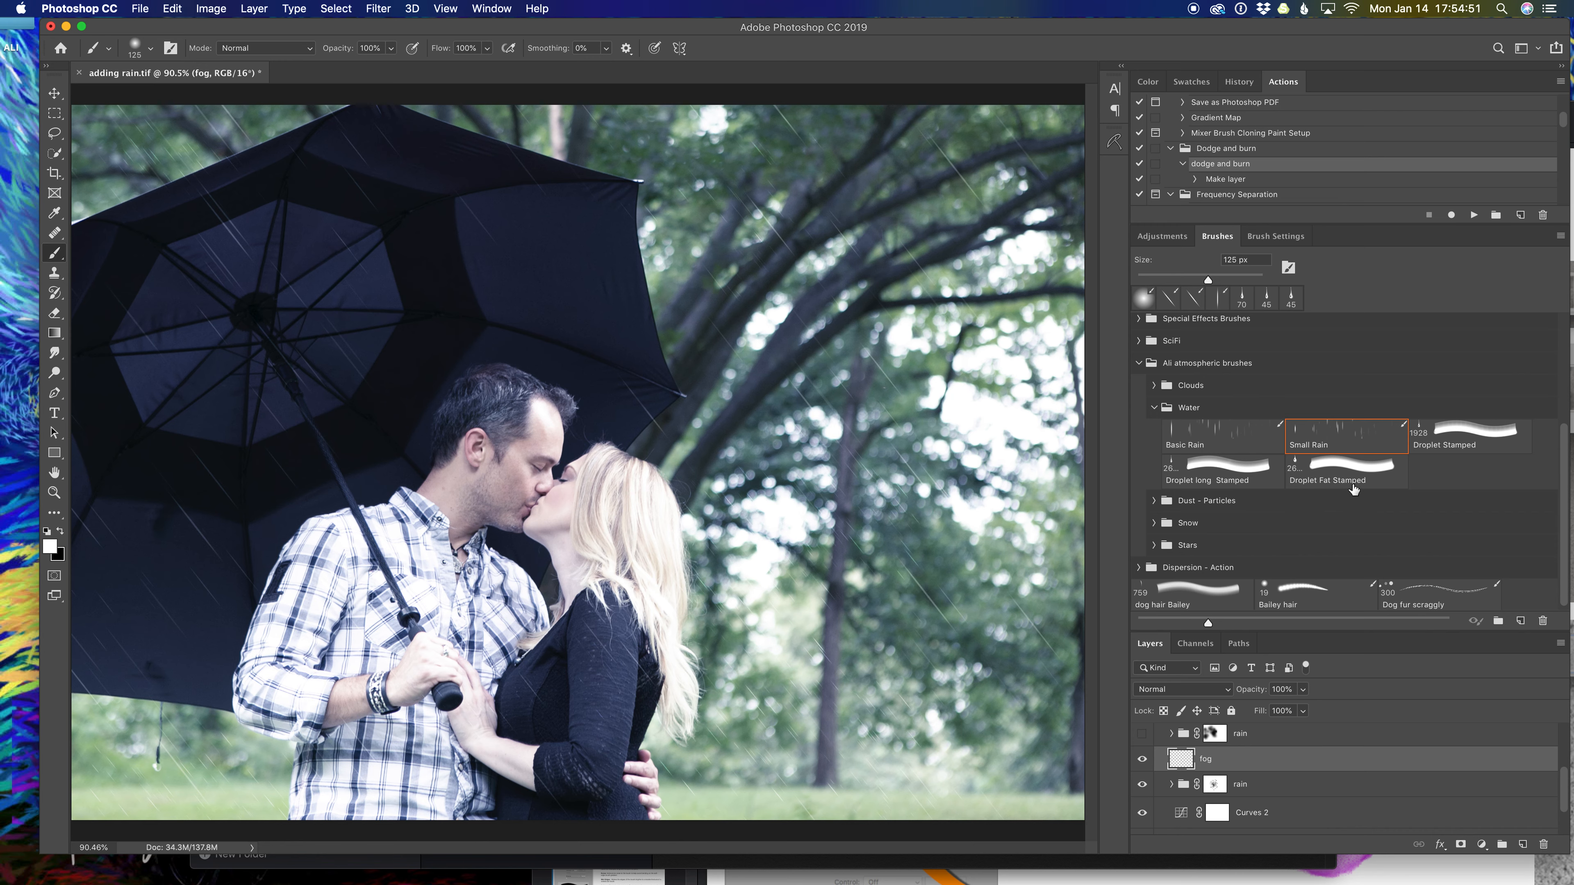
{"action": "left_click", "coordinate": [1155, 501]}
{"action": "scroll", "coordinate": [1319, 538], "scroll_direction": "down", "scroll_amount": 1}
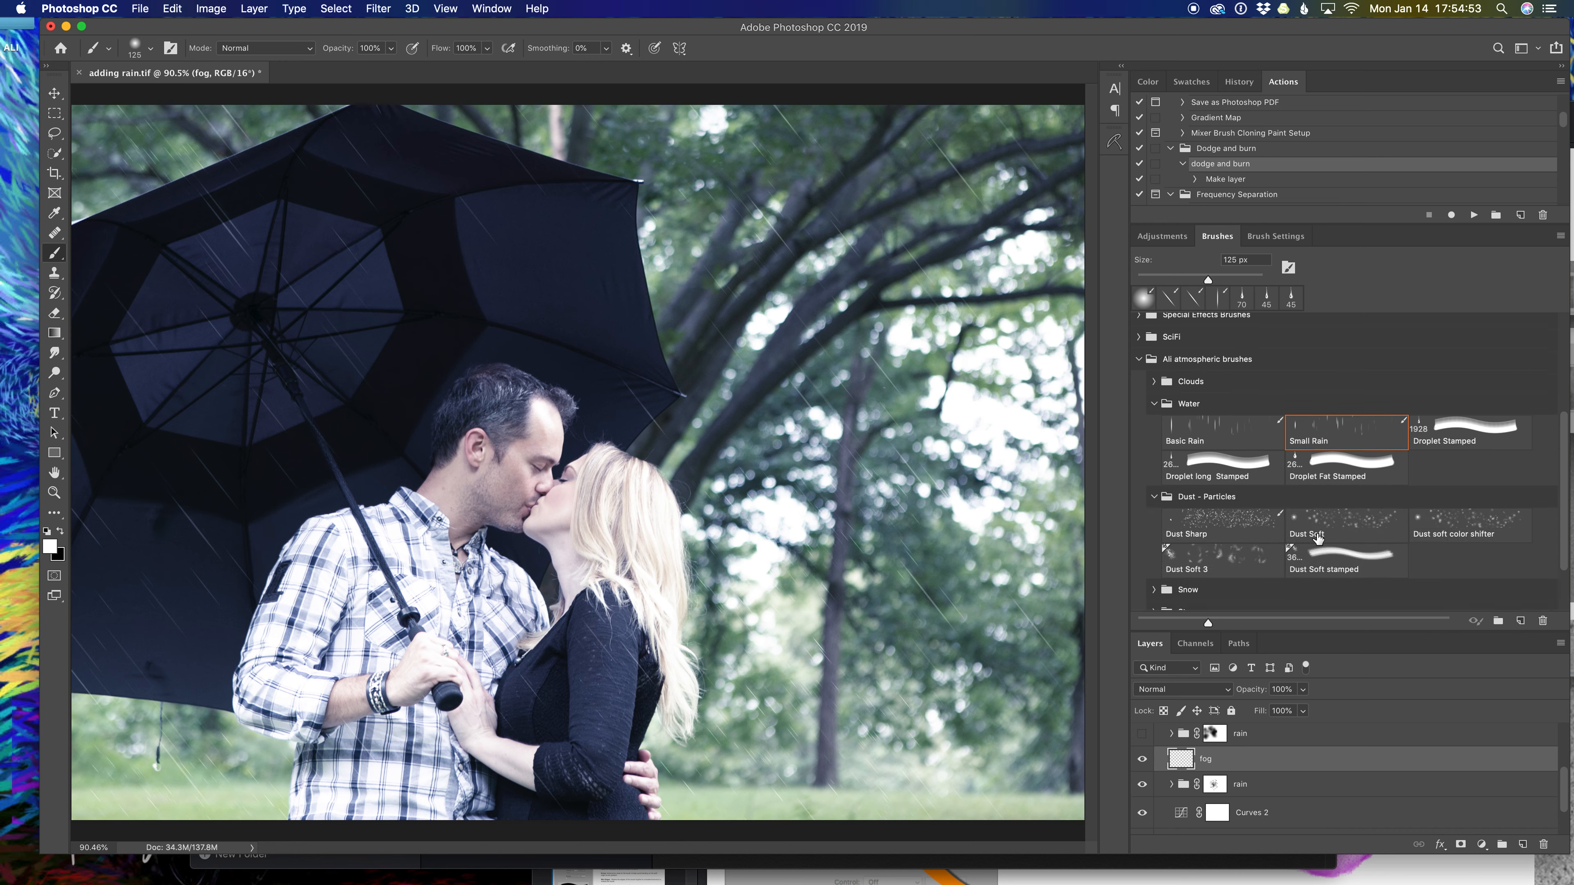
{"action": "left_click", "coordinate": [1357, 525]}
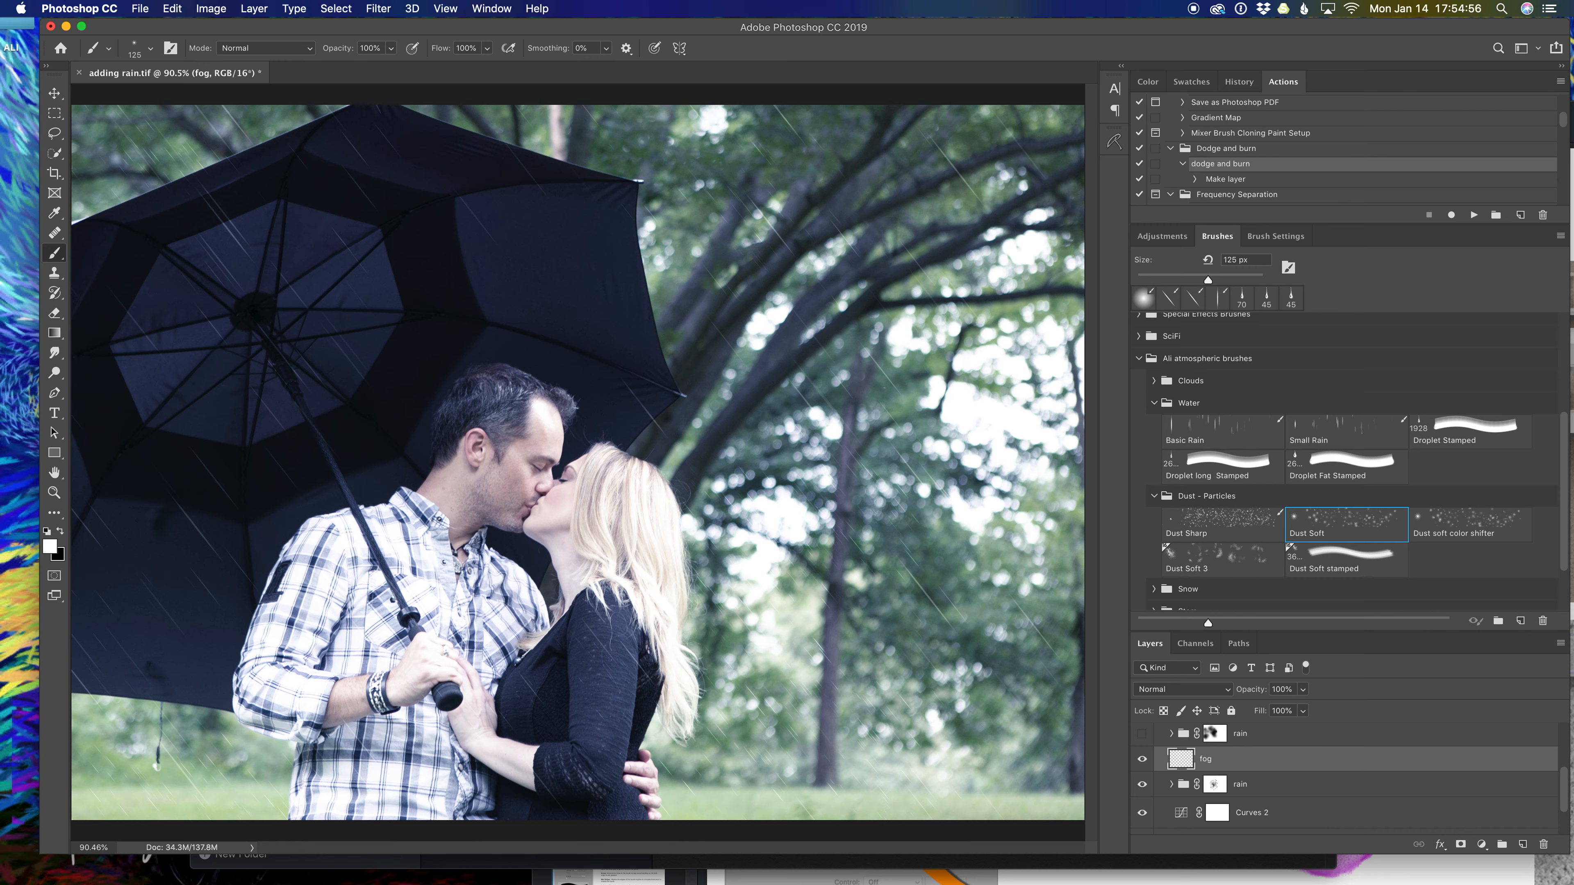
{"action": "mouse_move", "coordinate": [769, 735]}
{"action": "left_mouse_down"}
{"action": "mouse_move", "coordinate": [722, 763]}
{"action": "mouse_move", "coordinate": [607, 694]}
{"action": "mouse_move", "coordinate": [799, 750]}
{"action": "mouse_move", "coordinate": [489, 800]}
{"action": "left_mouse_up"}
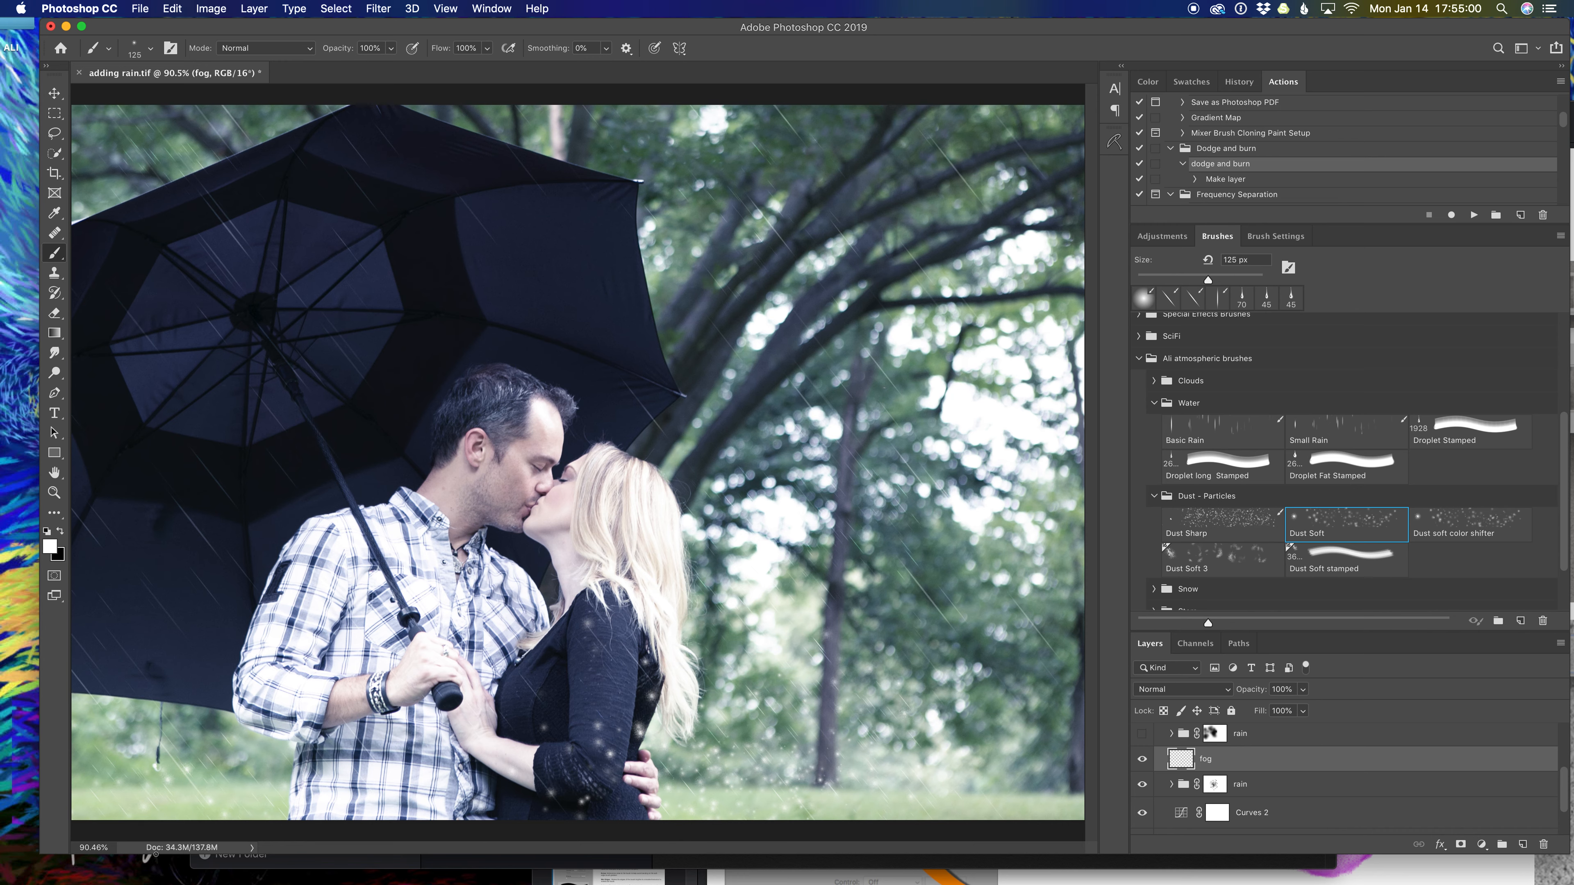
{"action": "left_click", "coordinate": [400, 782]}
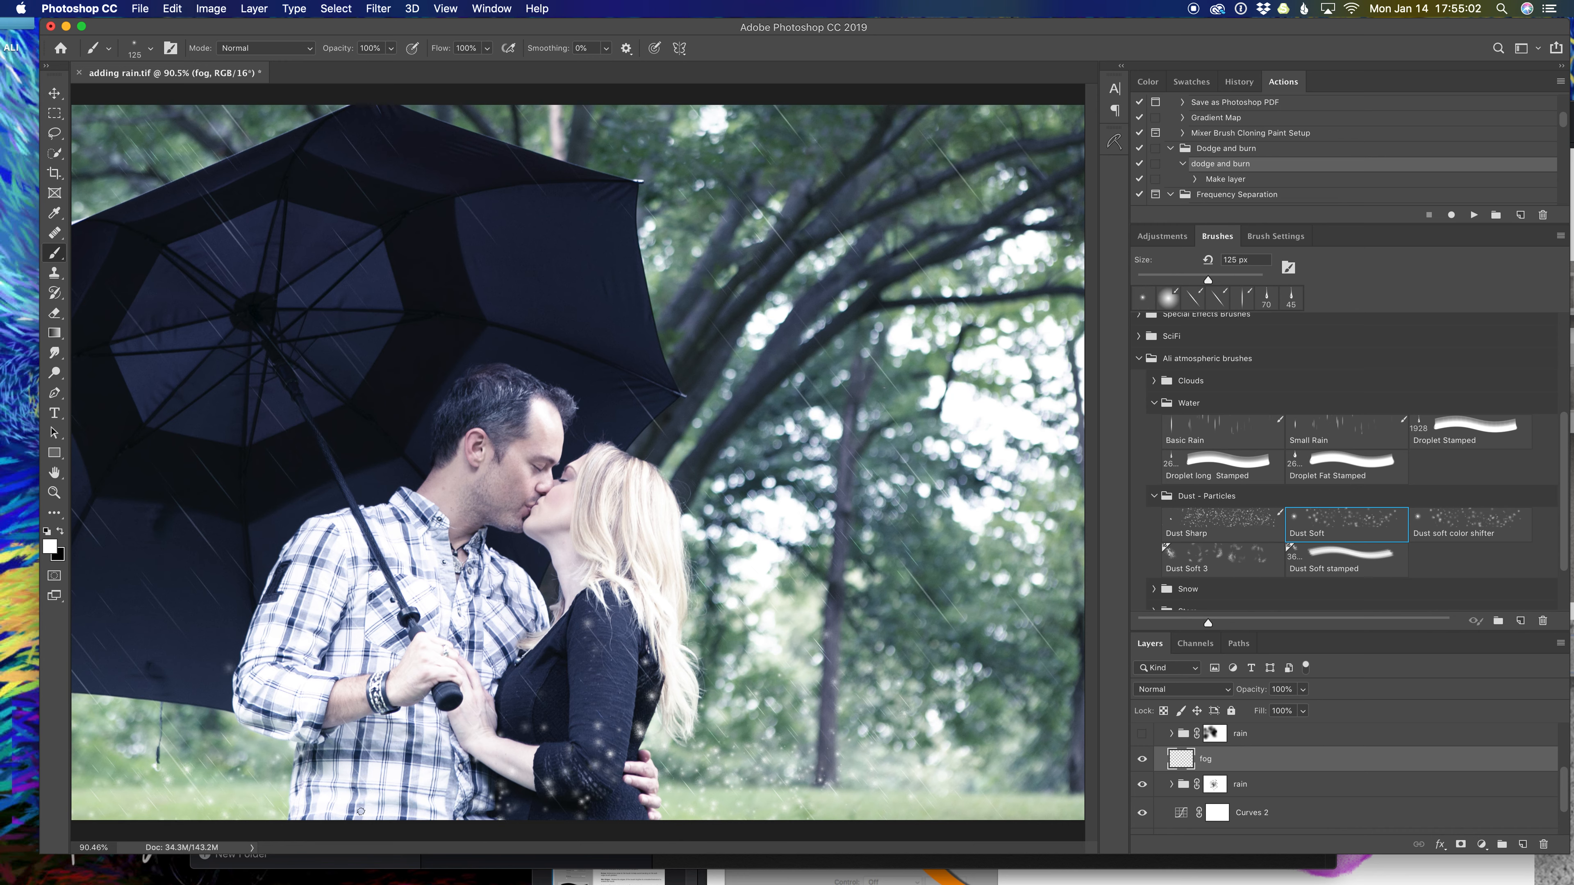
{"action": "key", "text": "super+z"}
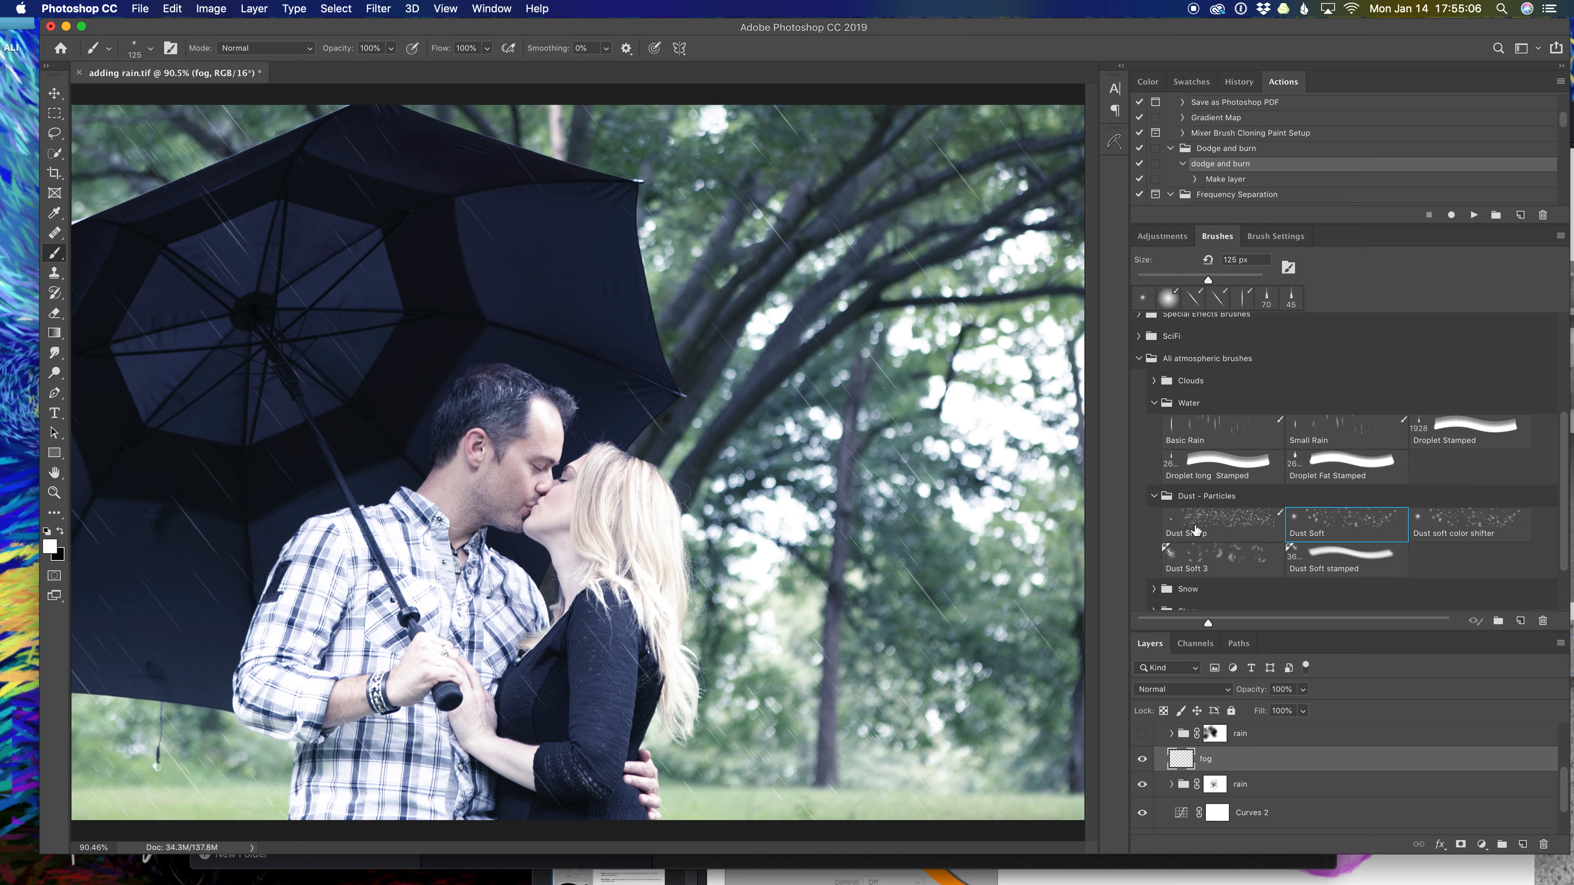
Scatter Dust Sharp specks at 30% opacity over the lower umbrella, grass and clothing.
{"action": "left_click", "coordinate": [1211, 527]}
{"action": "key", "text": "3"}
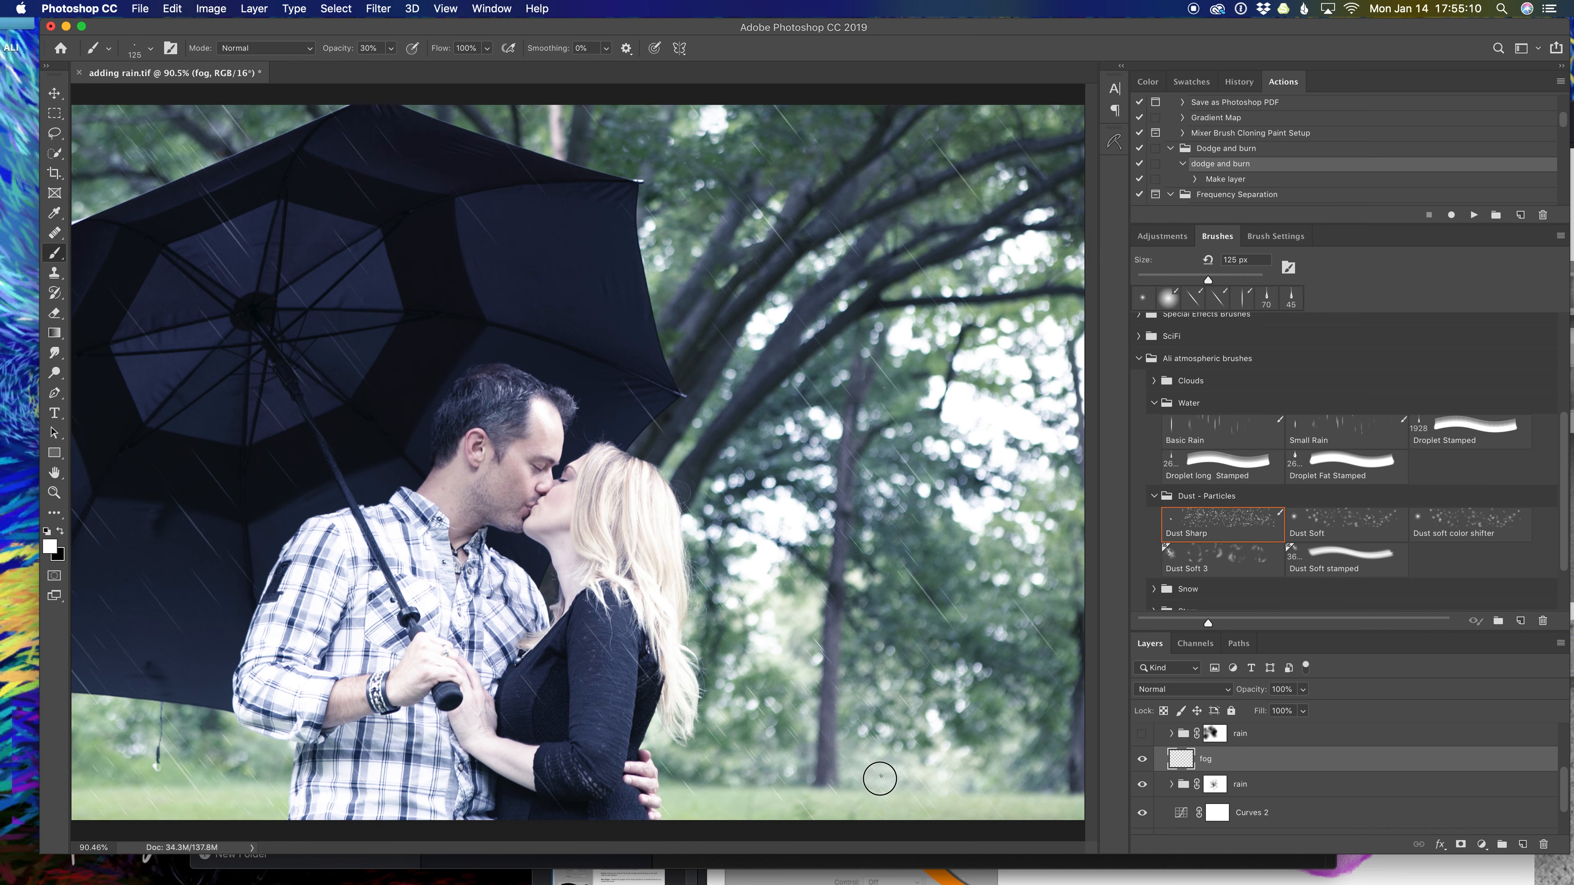
{"action": "left_click_drag", "start_coordinate": [423, 834], "coordinate": [235, 823]}
{"action": "left_click_drag", "start_coordinate": [135, 826], "coordinate": [545, 773]}
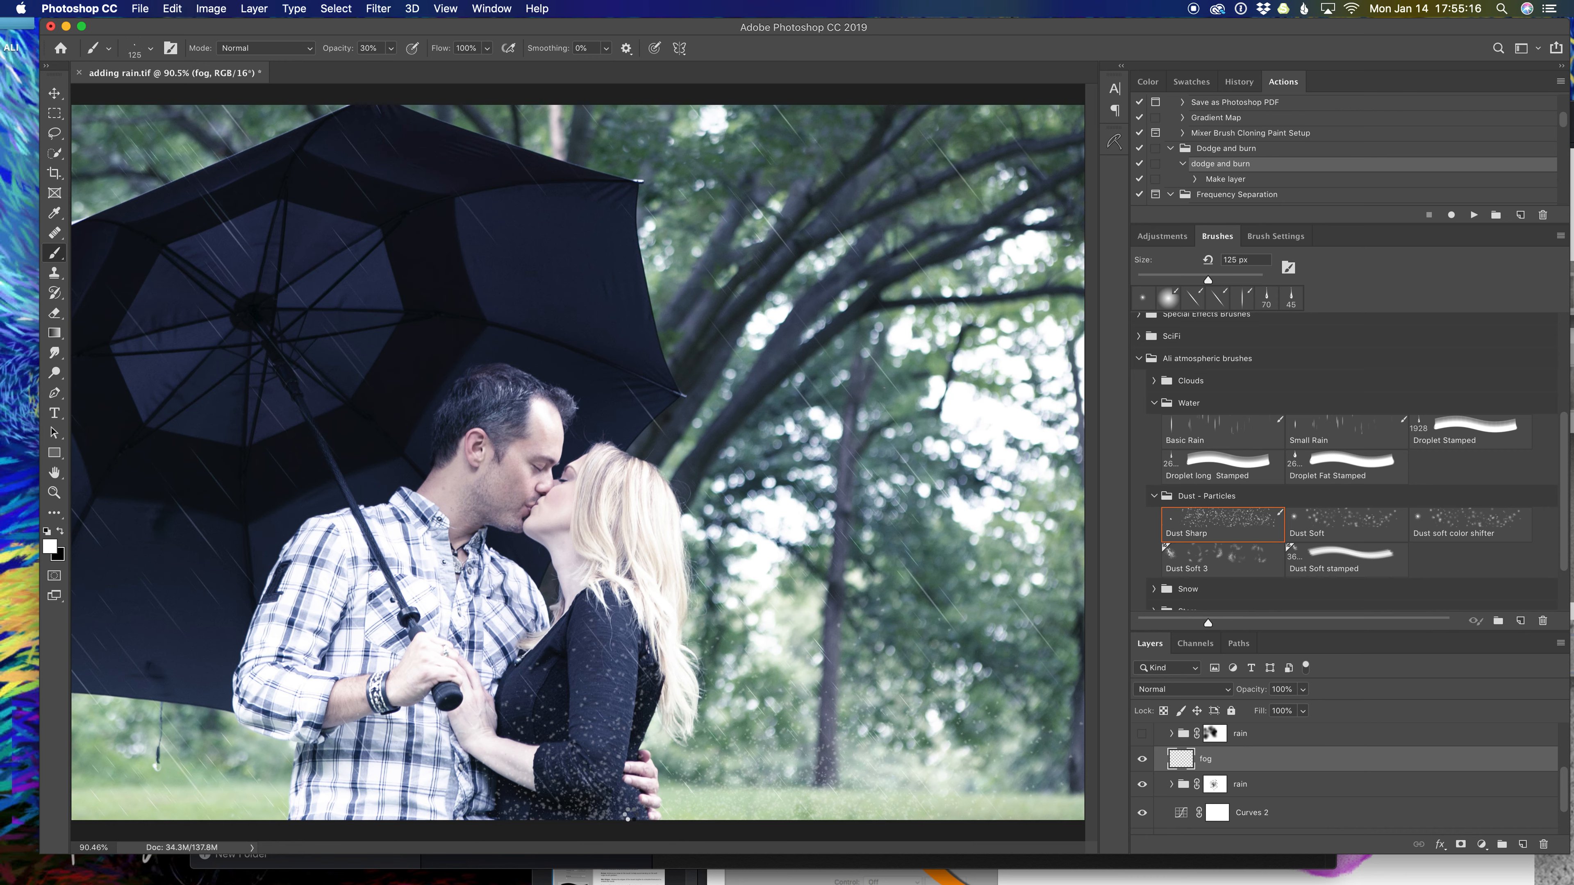
{"action": "left_click_drag", "start_coordinate": [141, 821], "coordinate": [285, 764]}
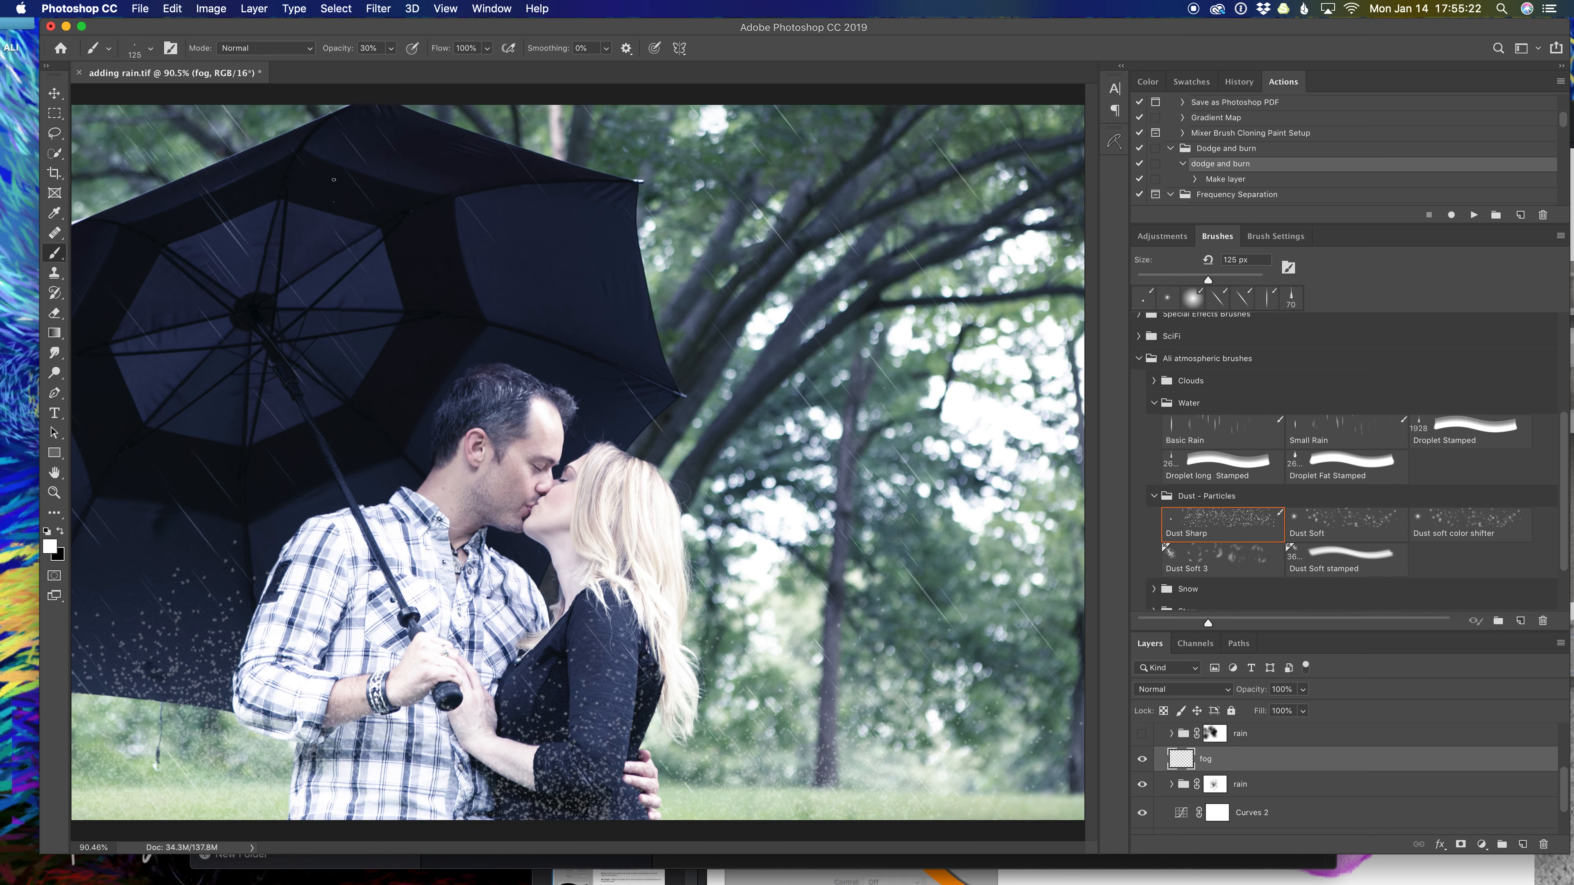
Apply the plain Blur filter to the dust specks.
{"action": "left_click", "coordinate": [380, 9]}
{"action": "mouse_move", "coordinate": [429, 177]}
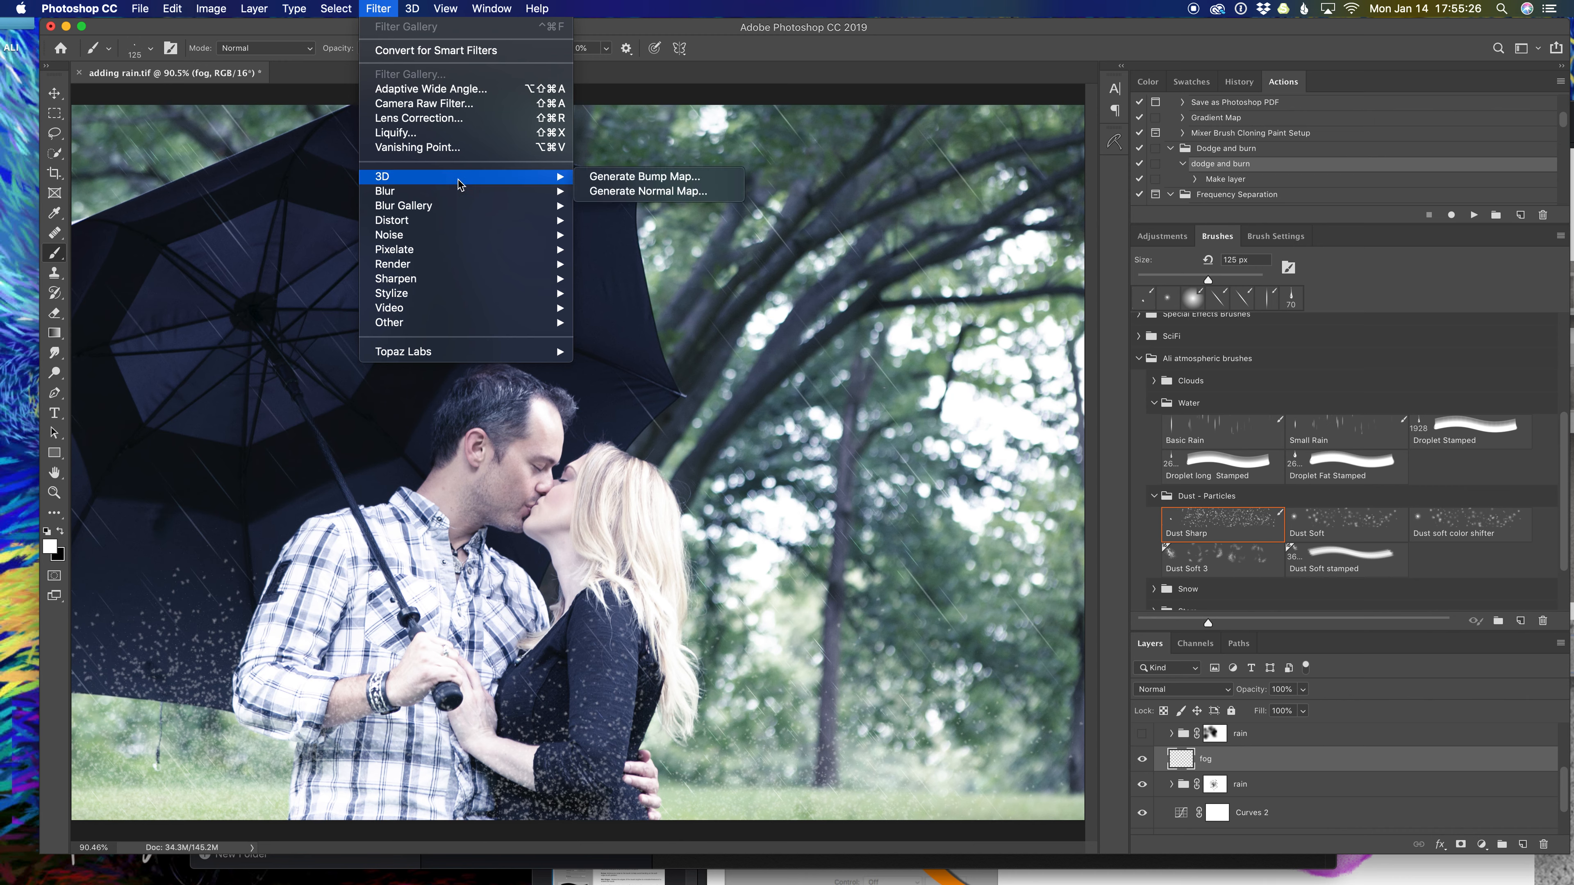
{"action": "mouse_move", "coordinate": [471, 193]}
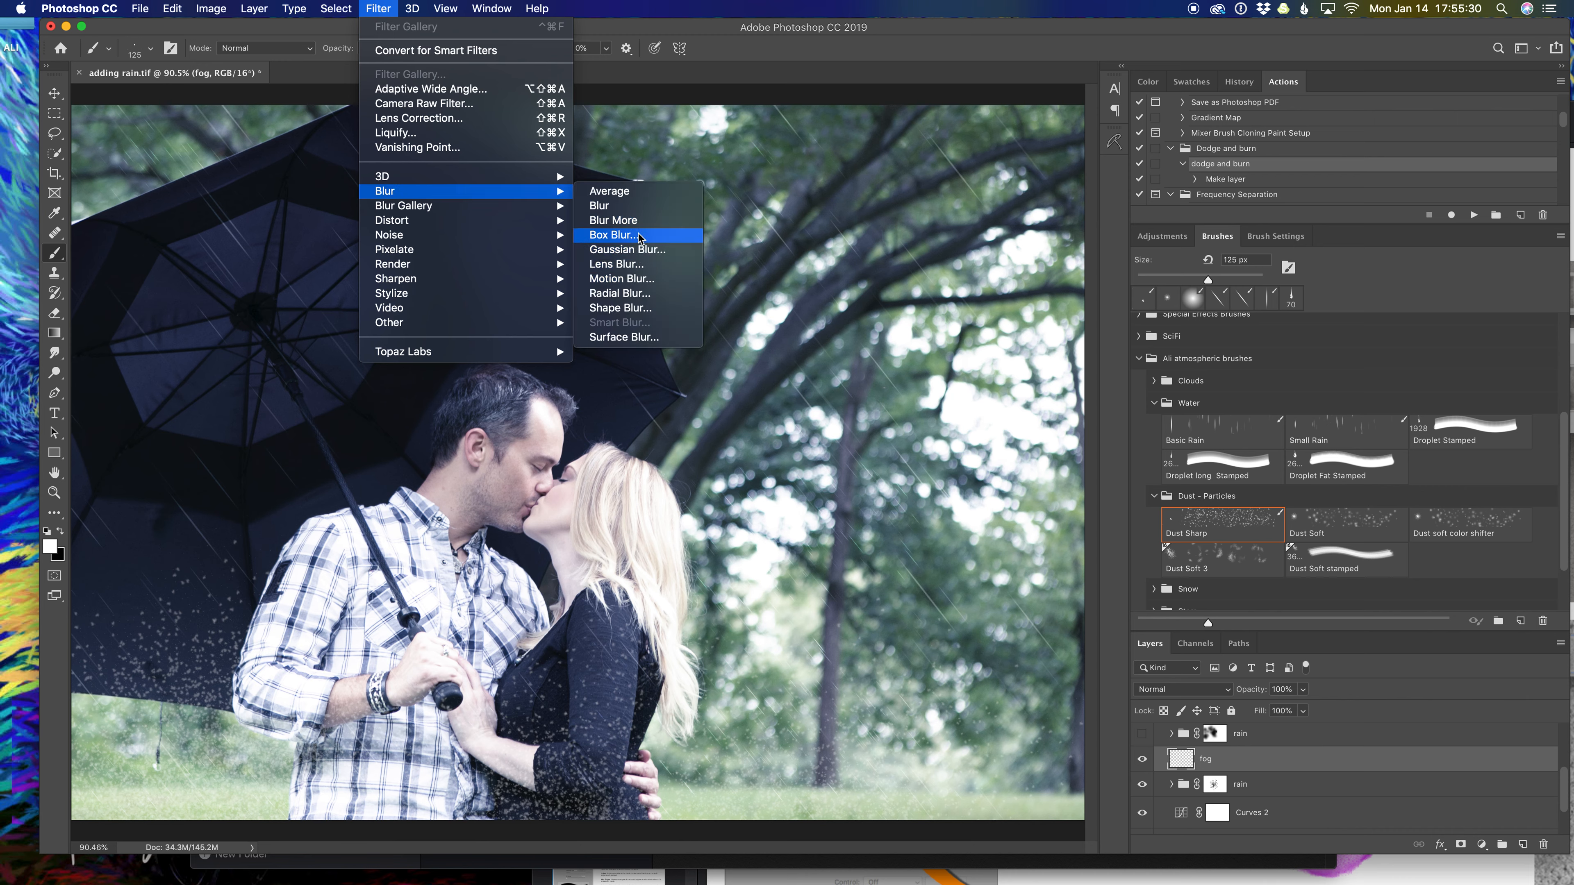
{"action": "left_click", "coordinate": [644, 207]}
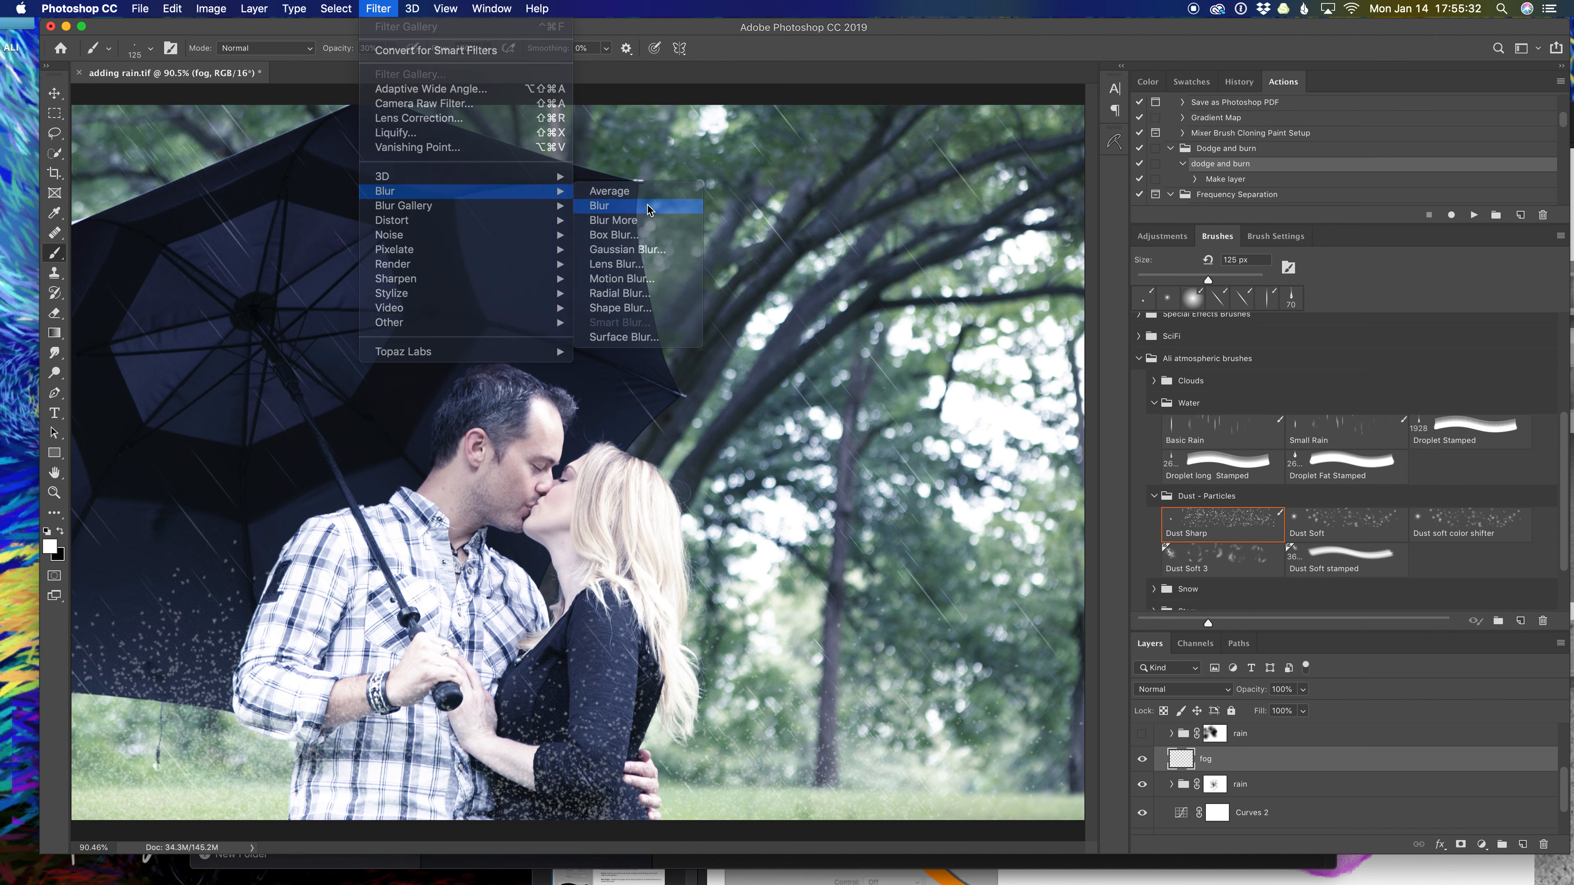
Apply a 10.1 px Gaussian Blur and lower the layer opacity to 89%.
{"action": "left_click", "coordinate": [379, 8]}
{"action": "mouse_move", "coordinate": [471, 192]}
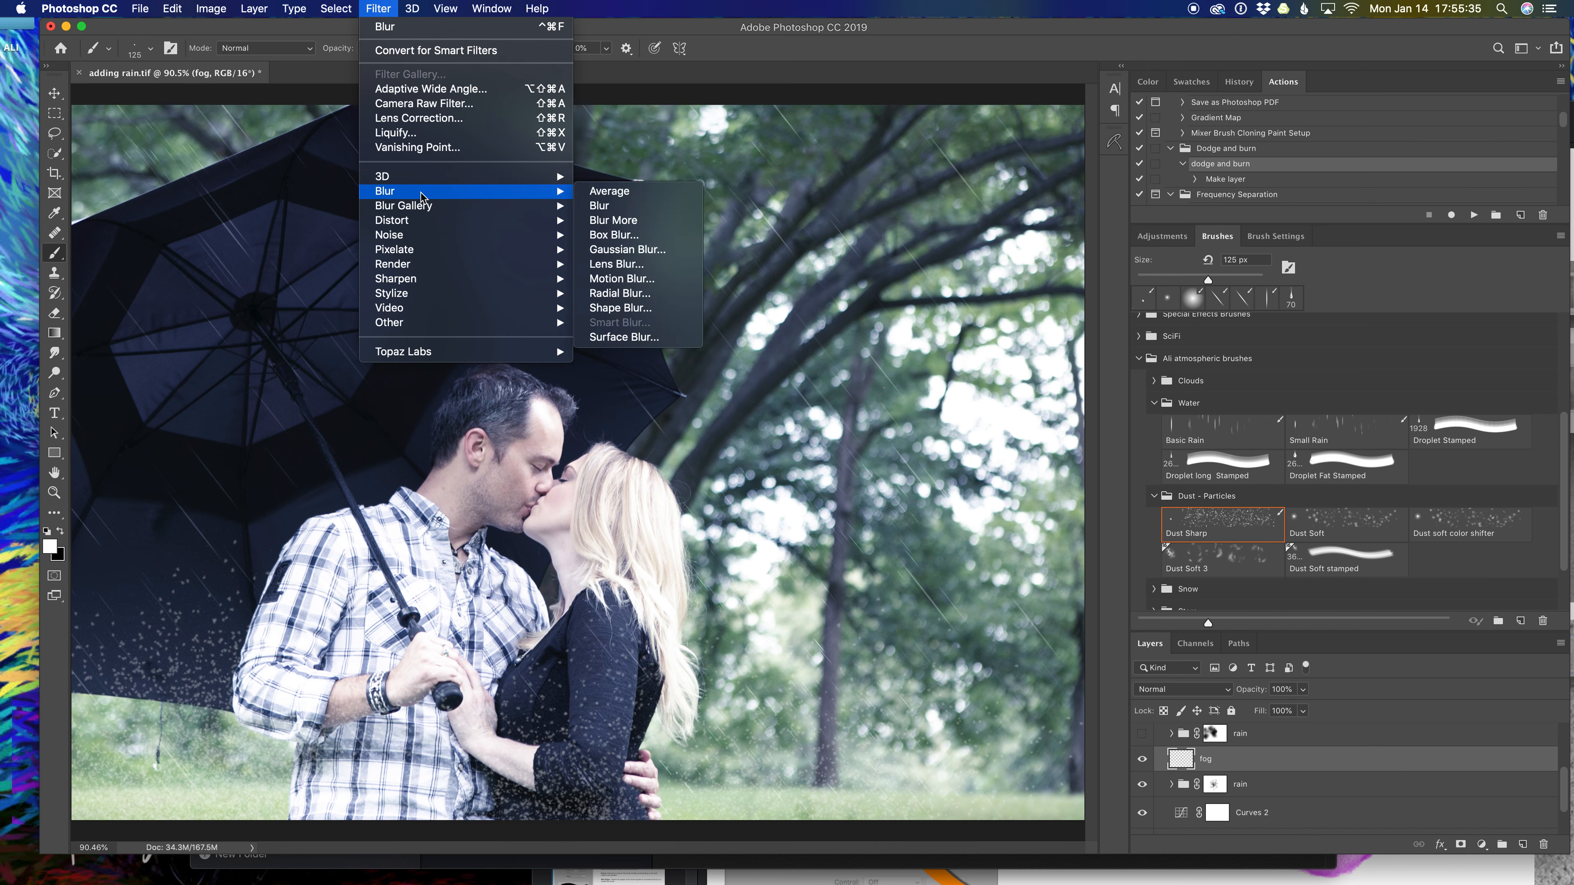
{"action": "left_click", "coordinate": [622, 250]}
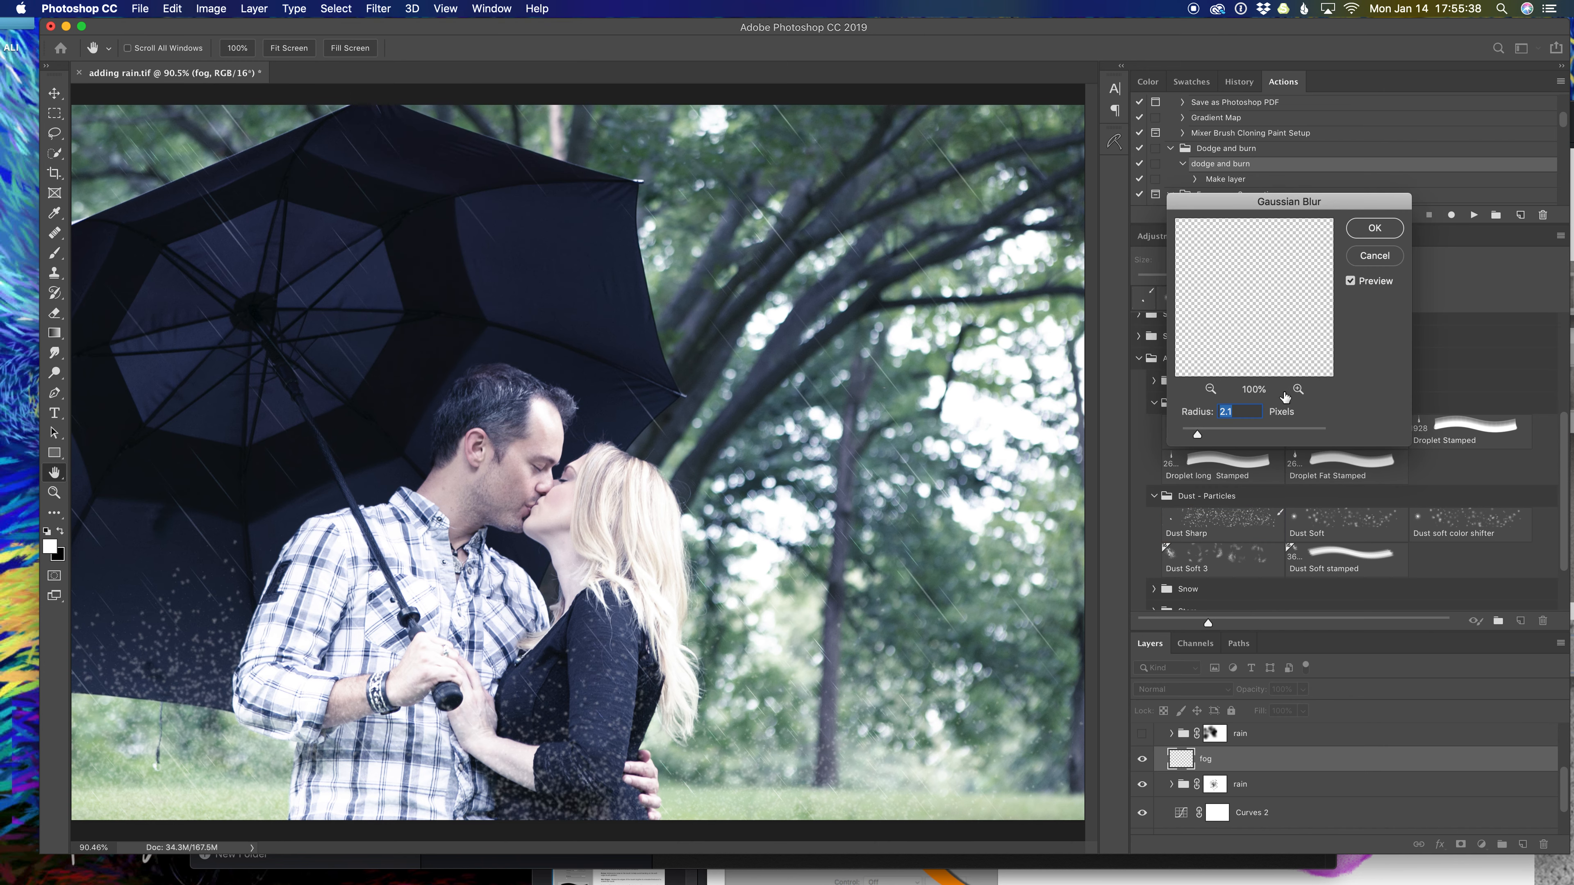
{"action": "left_click_drag", "start_coordinate": [1198, 435], "coordinate": [1242, 436]}
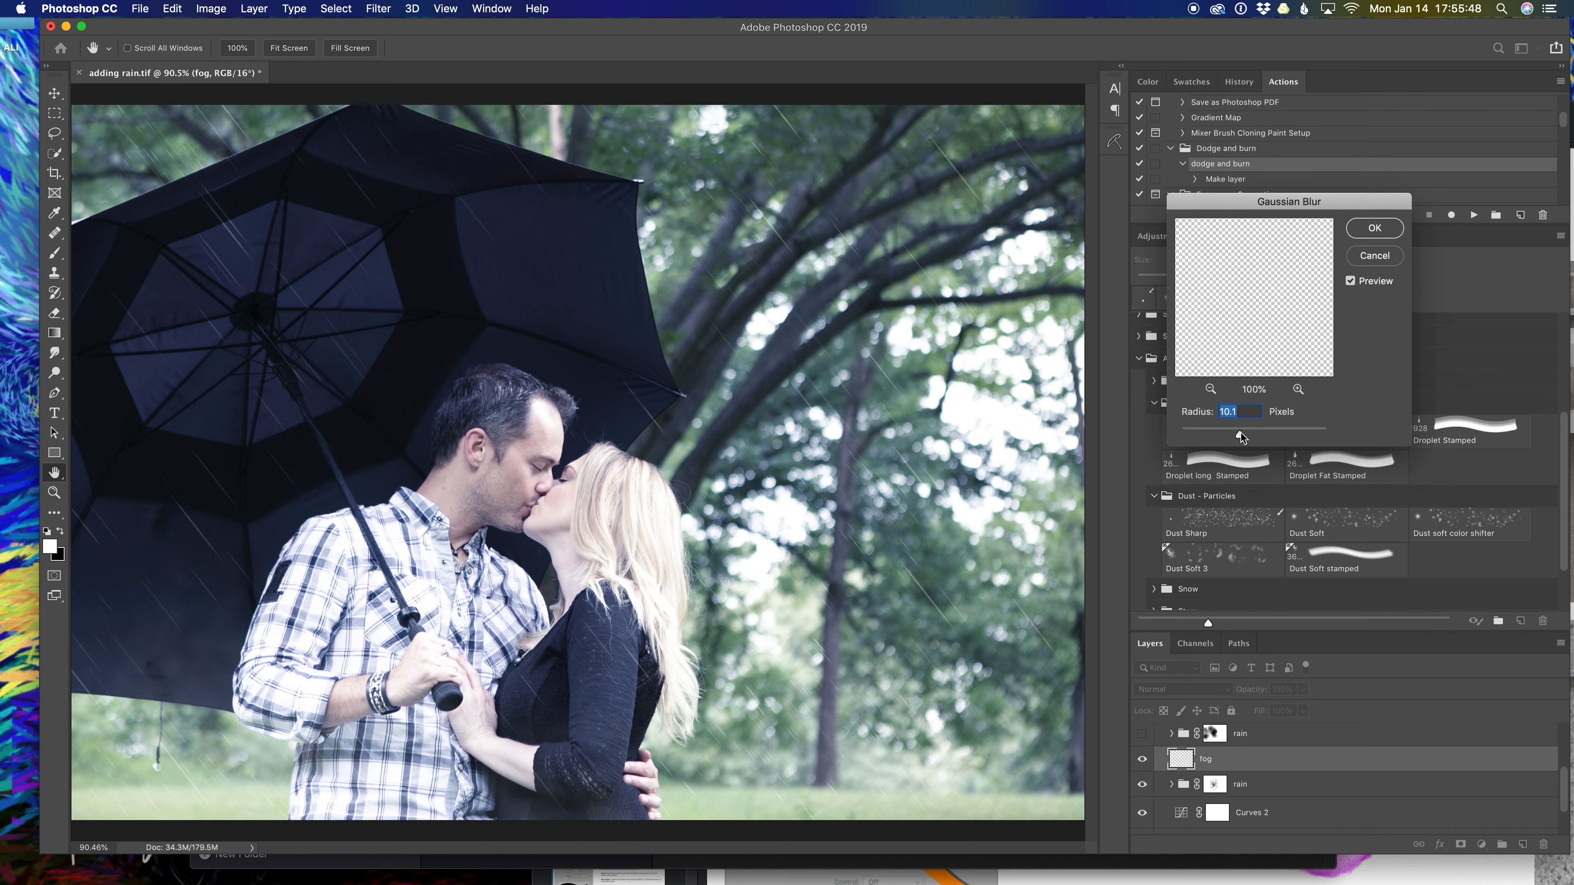
{"action": "left_click", "coordinate": [1374, 229]}
{"action": "left_click_drag", "start_coordinate": [1304, 691], "coordinate": [1298, 713]}
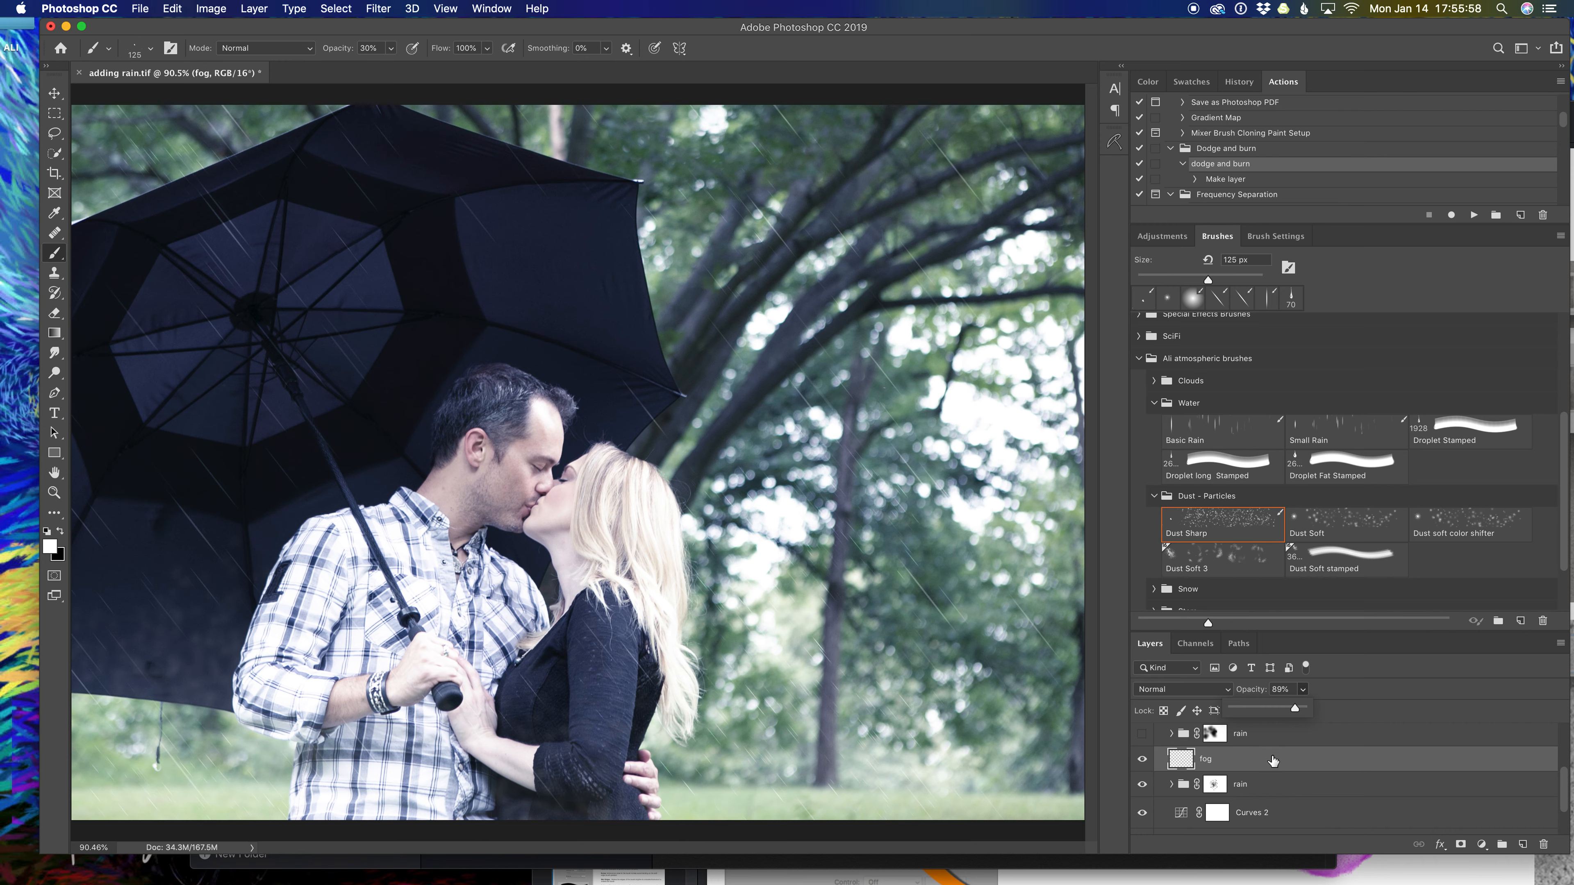
Hide the fog layer and add a reversed, reflected white gradient fill at about 82°.
{"action": "left_click", "coordinate": [1142, 759]}
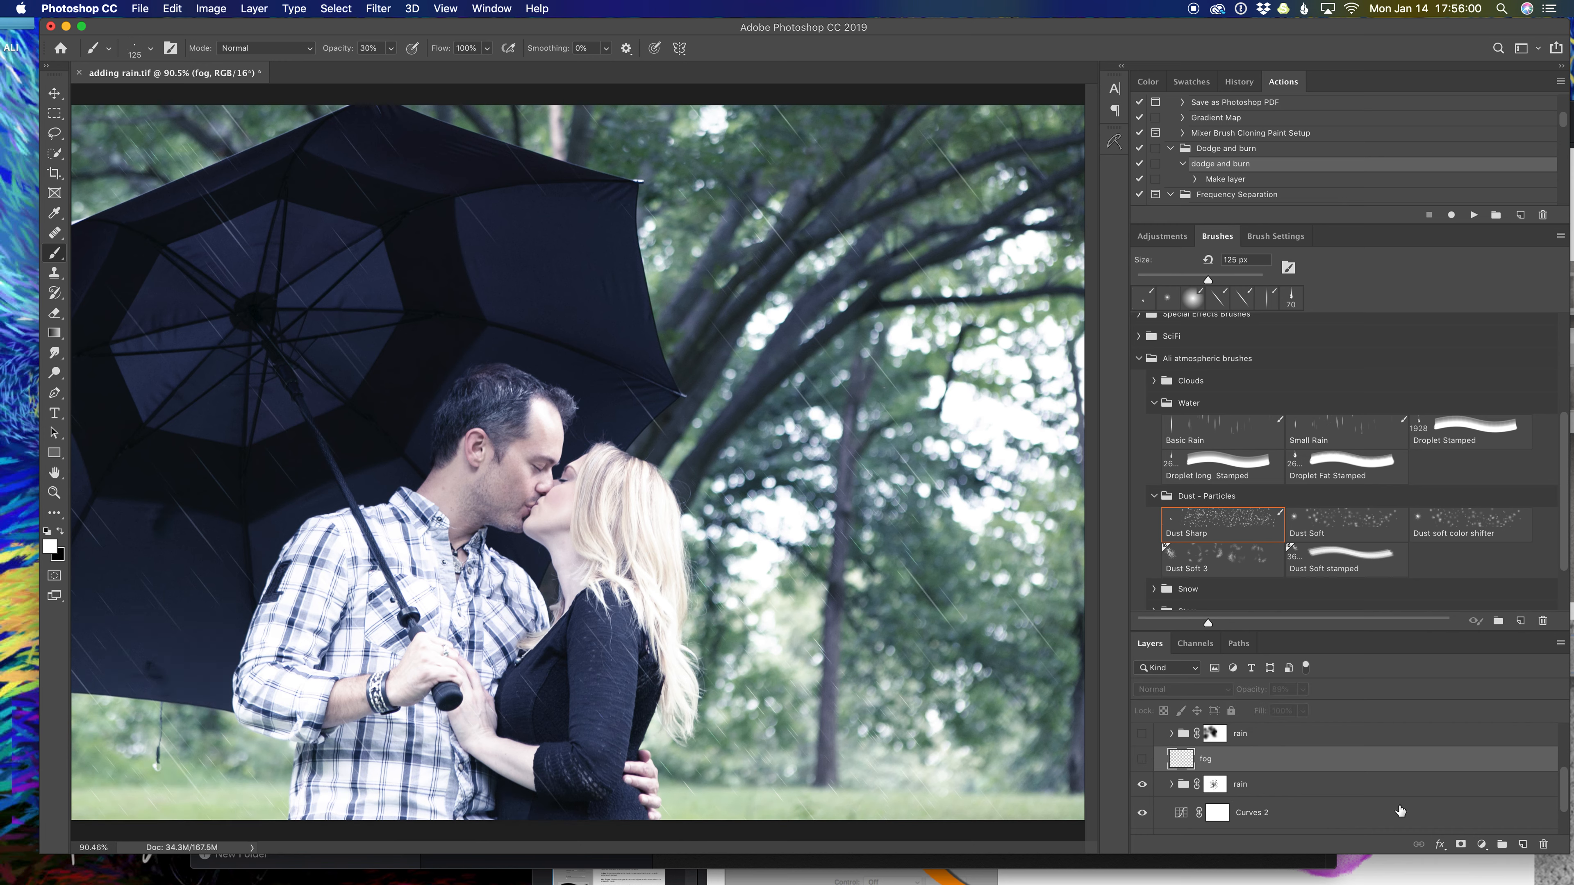
{"action": "left_click", "coordinate": [1481, 847]}
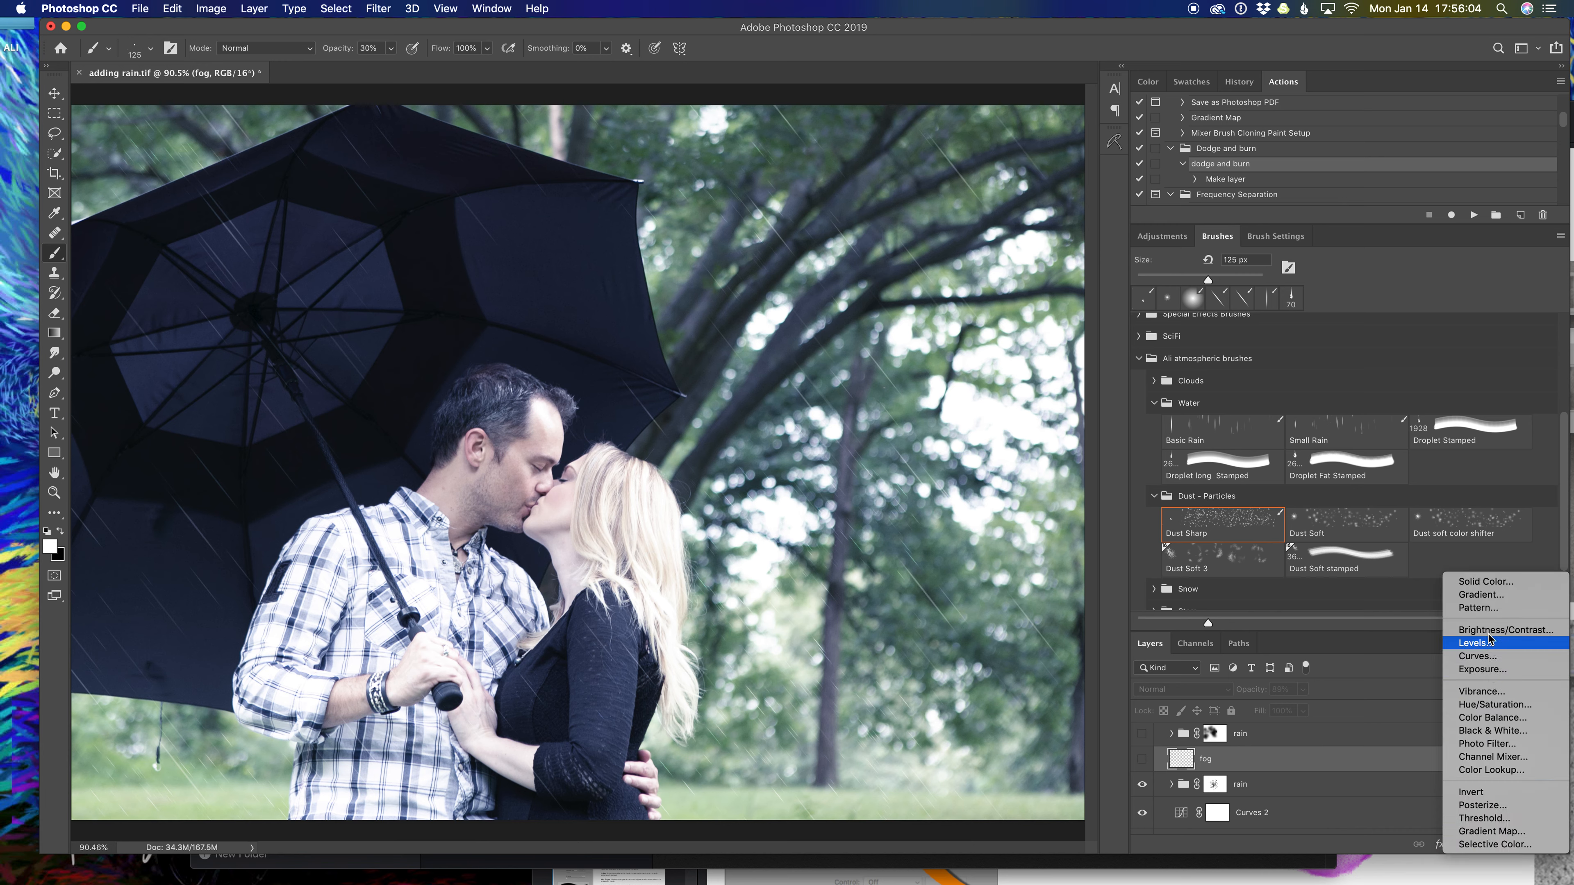
{"action": "left_click", "coordinate": [1483, 596]}
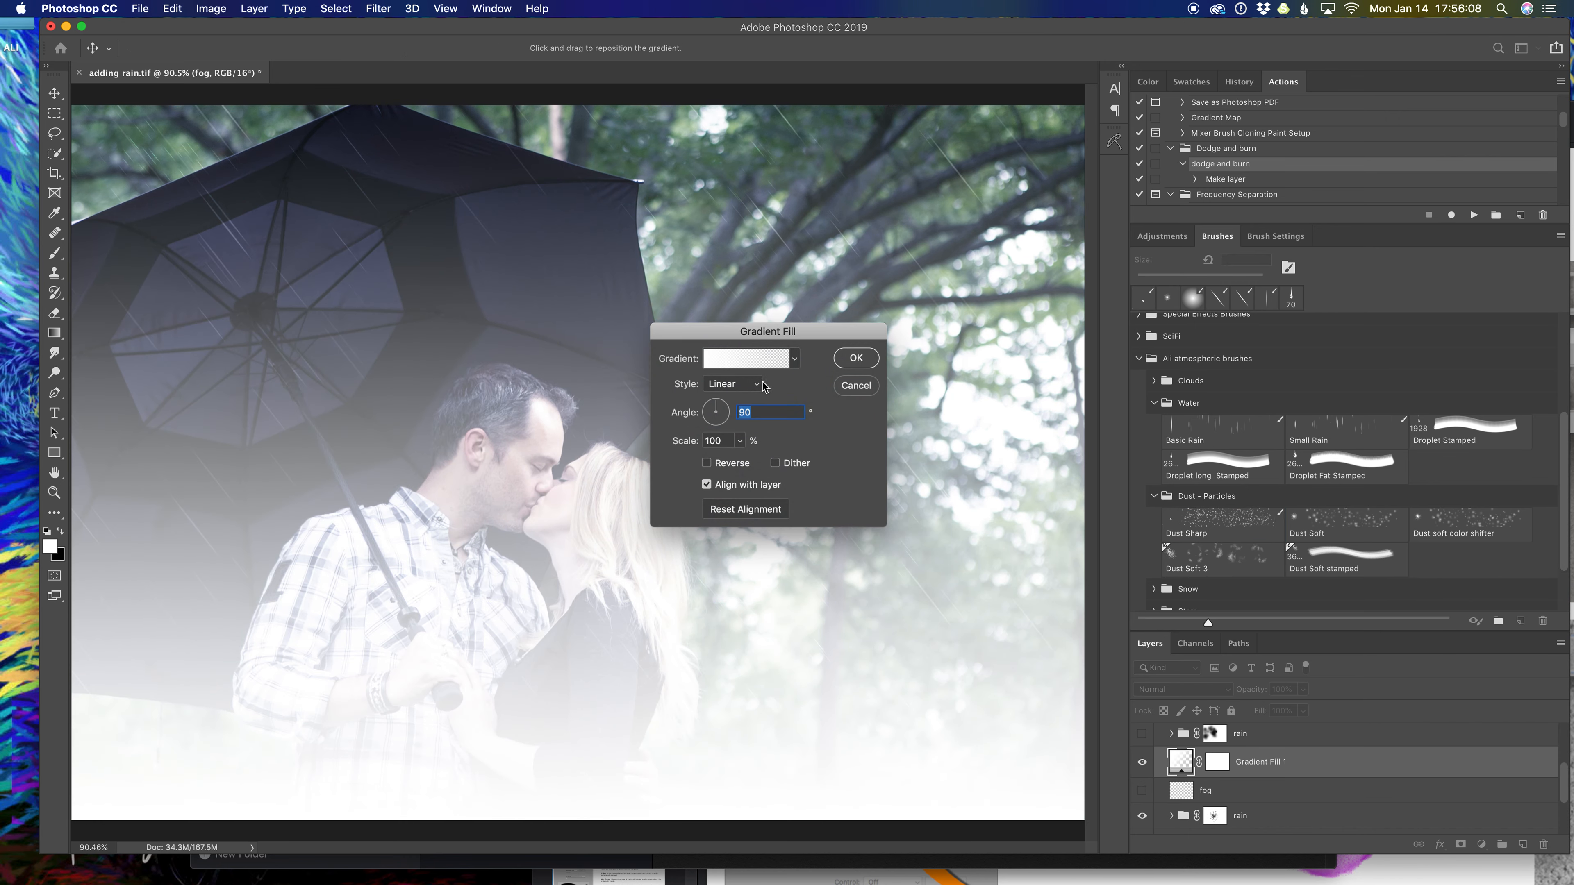
{"action": "left_click", "coordinate": [707, 464]}
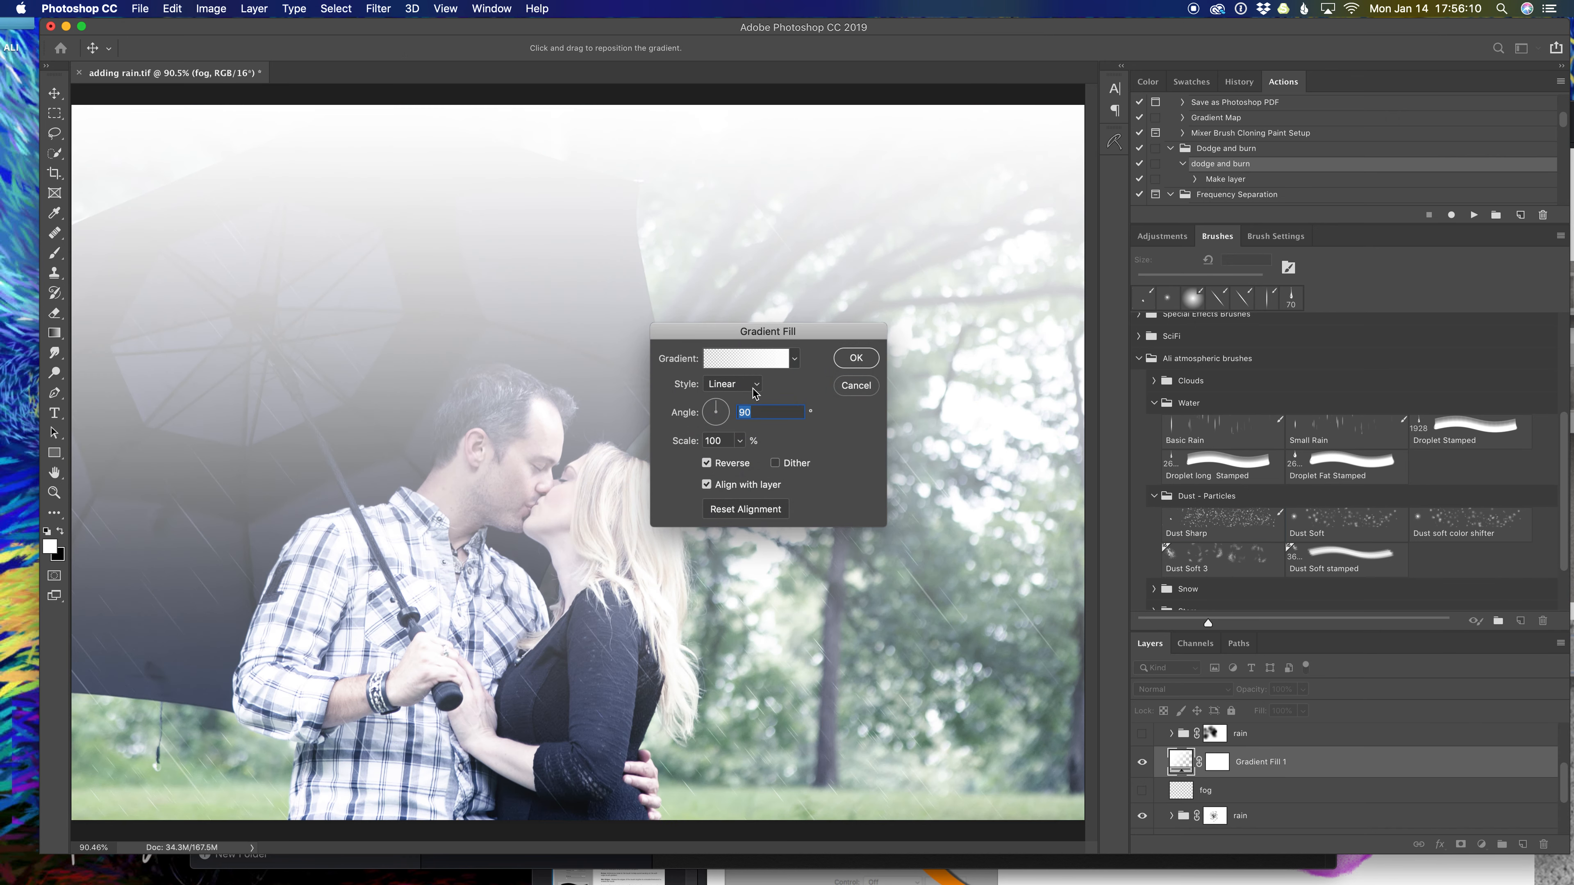
{"action": "left_click", "coordinate": [740, 384]}
{"action": "left_click", "coordinate": [731, 422]}
{"action": "left_click_drag", "start_coordinate": [724, 401], "coordinate": [718, 395]}
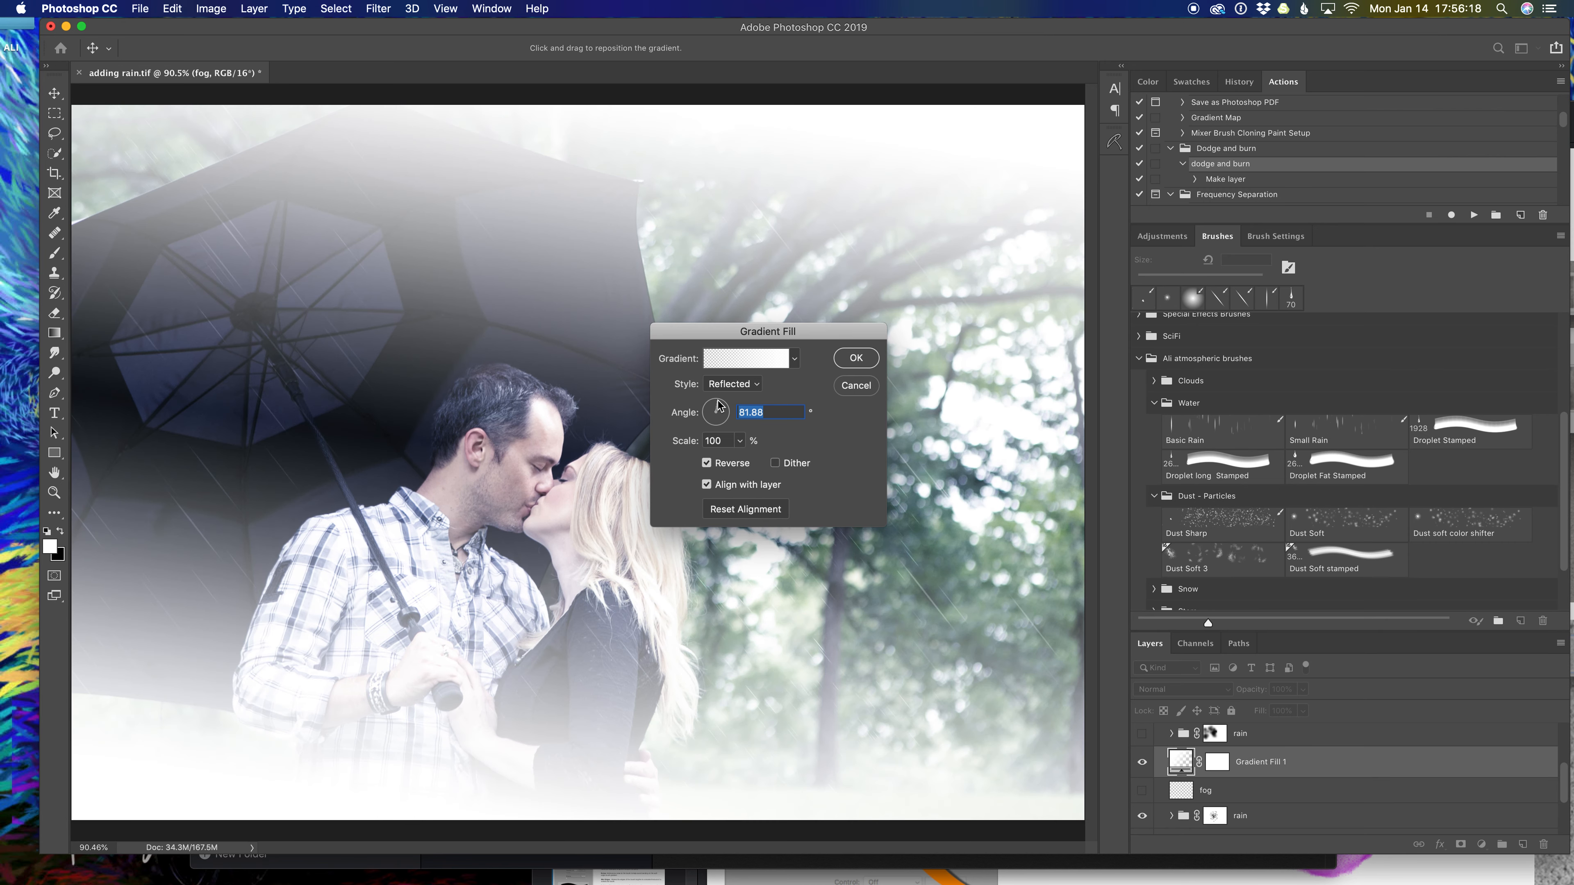
{"action": "left_click", "coordinate": [856, 358]}
{"action": "left_click", "coordinate": [1240, 554]}
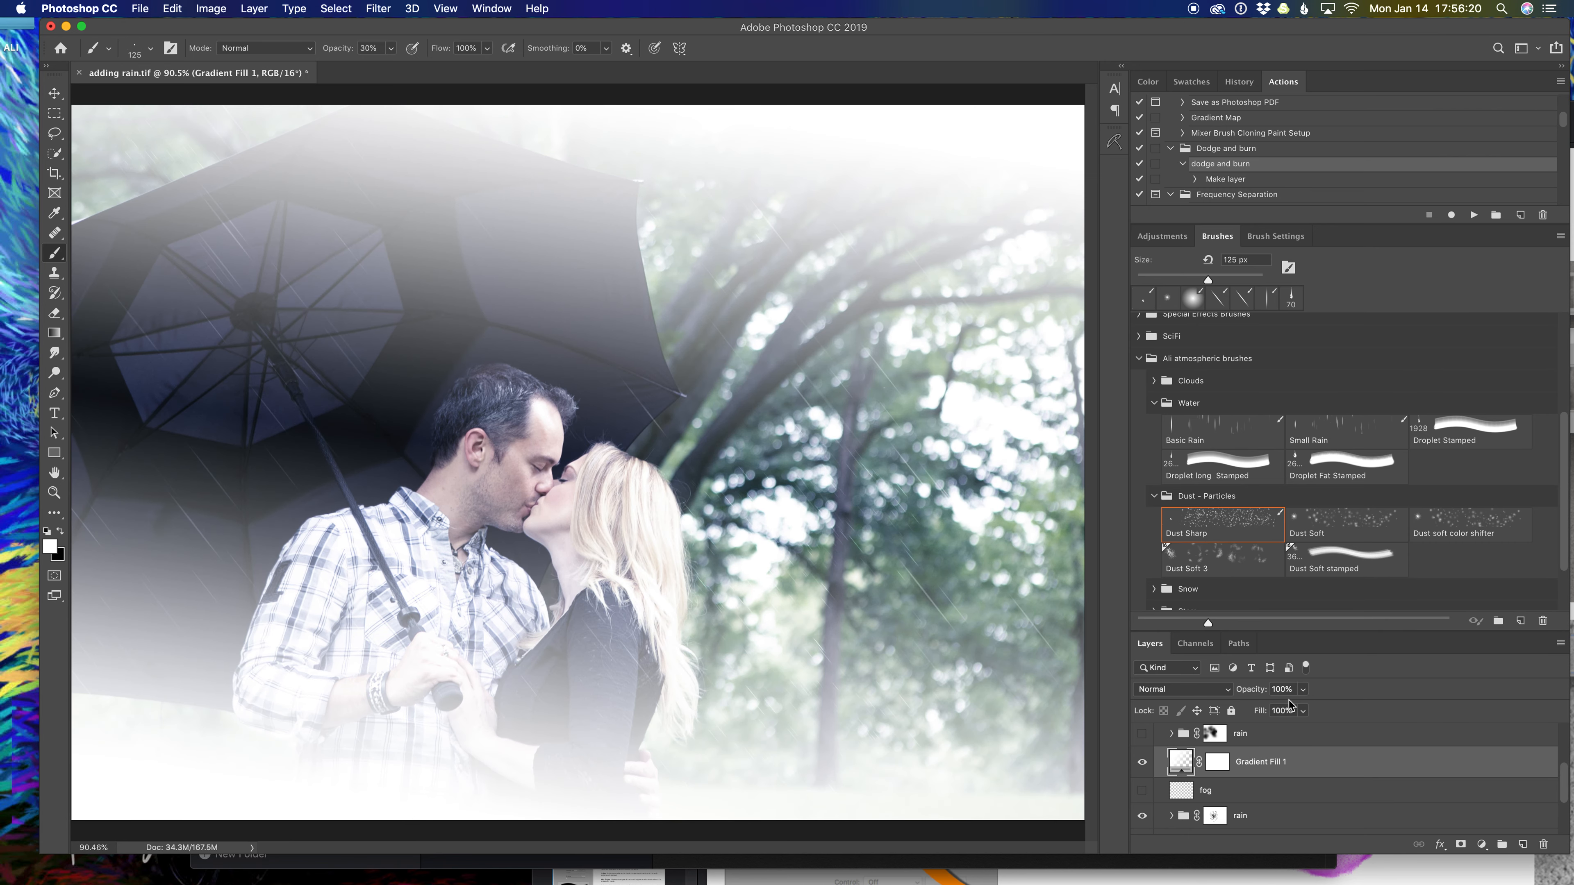
Set the gradient mist to Screen at 35% opacity and rename it 'fog'.
{"action": "left_click", "coordinate": [1304, 691]}
{"action": "left_click_drag", "start_coordinate": [1302, 709], "coordinate": [1258, 717]}
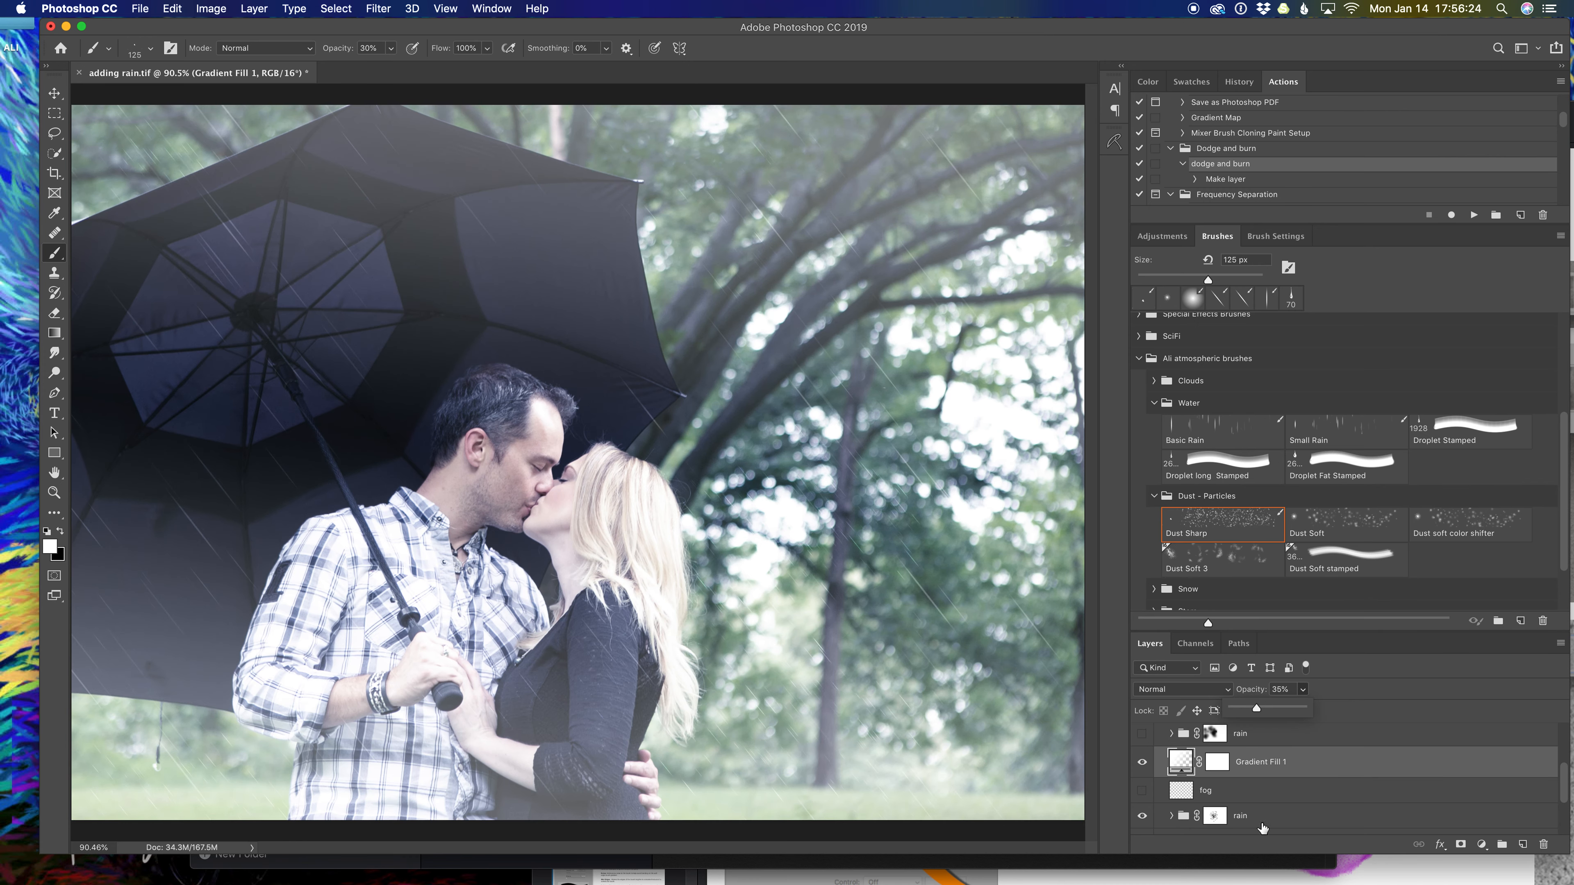
{"action": "left_click", "coordinate": [1144, 765]}
{"action": "left_click", "coordinate": [1143, 766]}
{"action": "left_click", "coordinate": [1143, 767]}
{"action": "left_click", "coordinate": [1207, 690]}
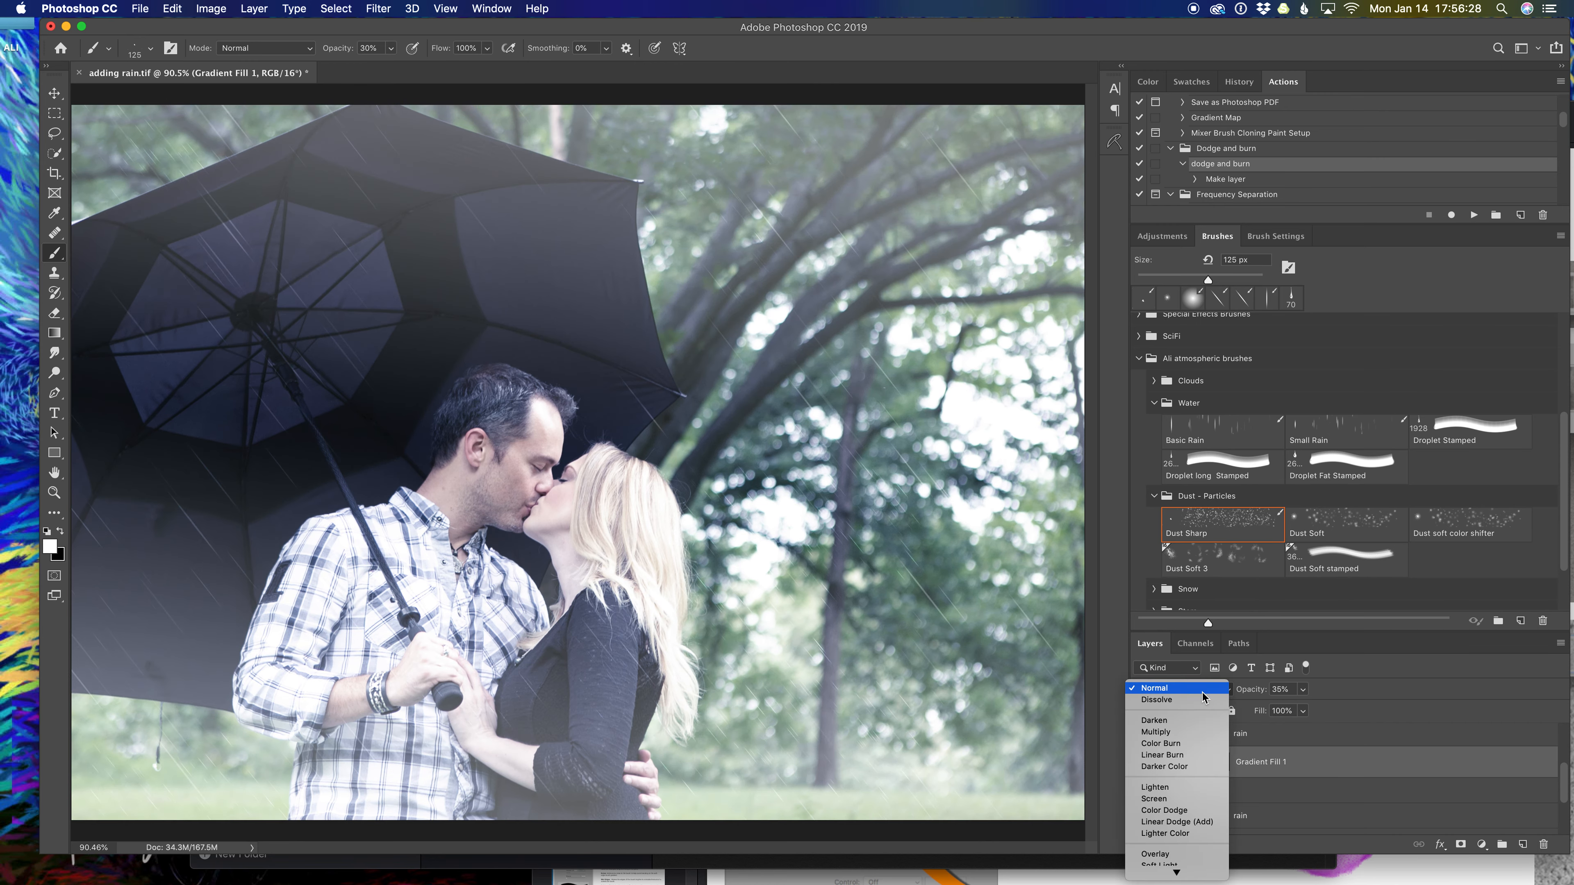
{"action": "left_click", "coordinate": [1182, 801]}
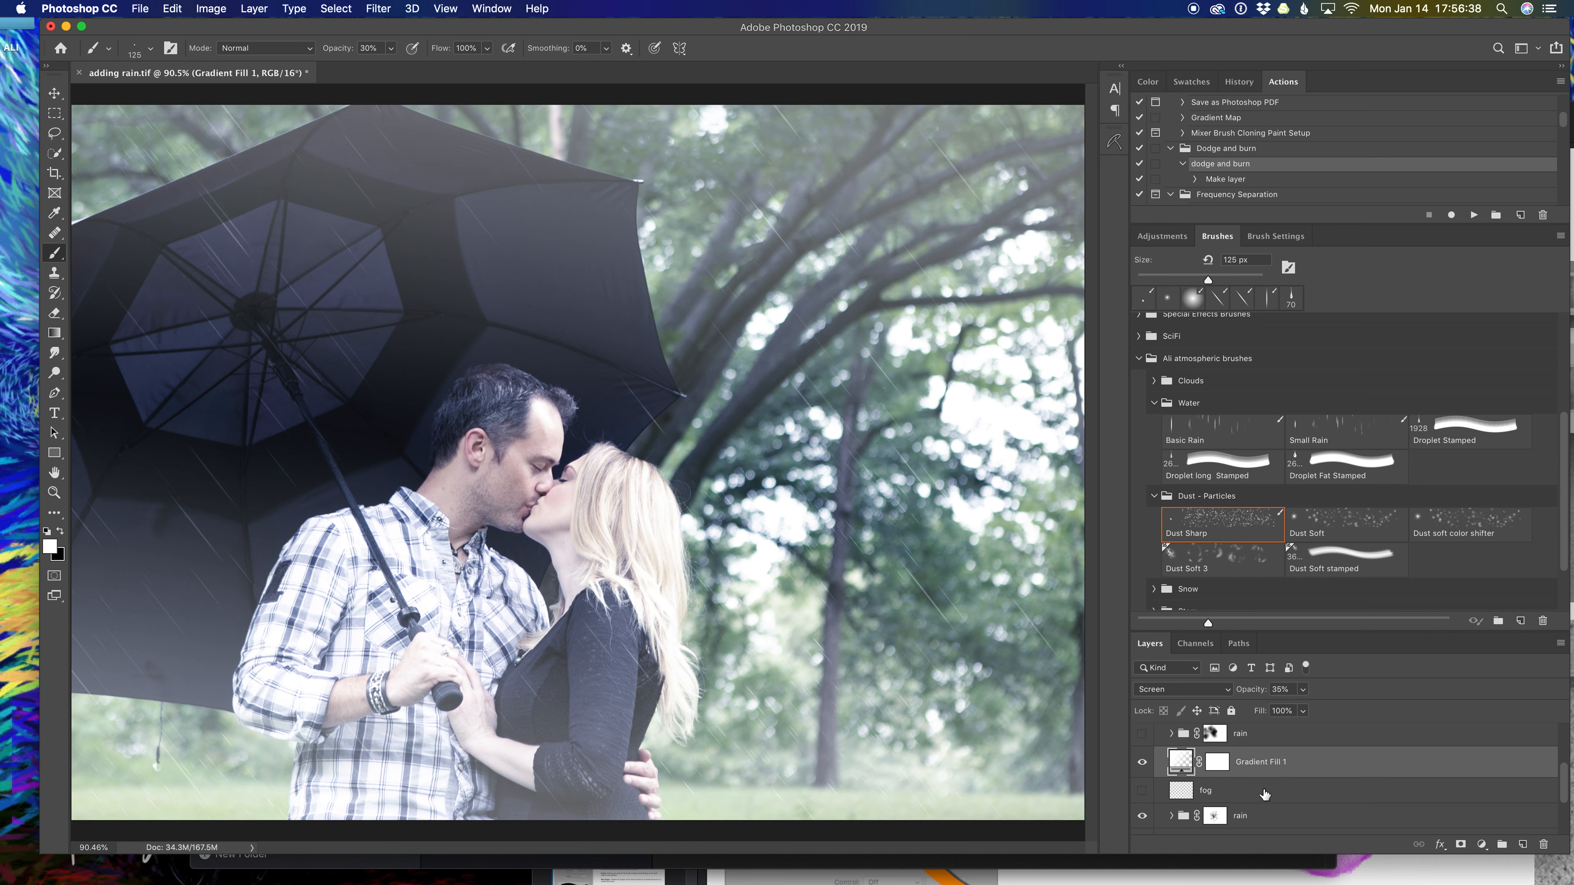
{"action": "left_click", "coordinate": [1262, 765]}
{"action": "double_click", "coordinate": [1263, 765]}
{"action": "type", "text": "fog"}
{"action": "key", "text": "Return"}
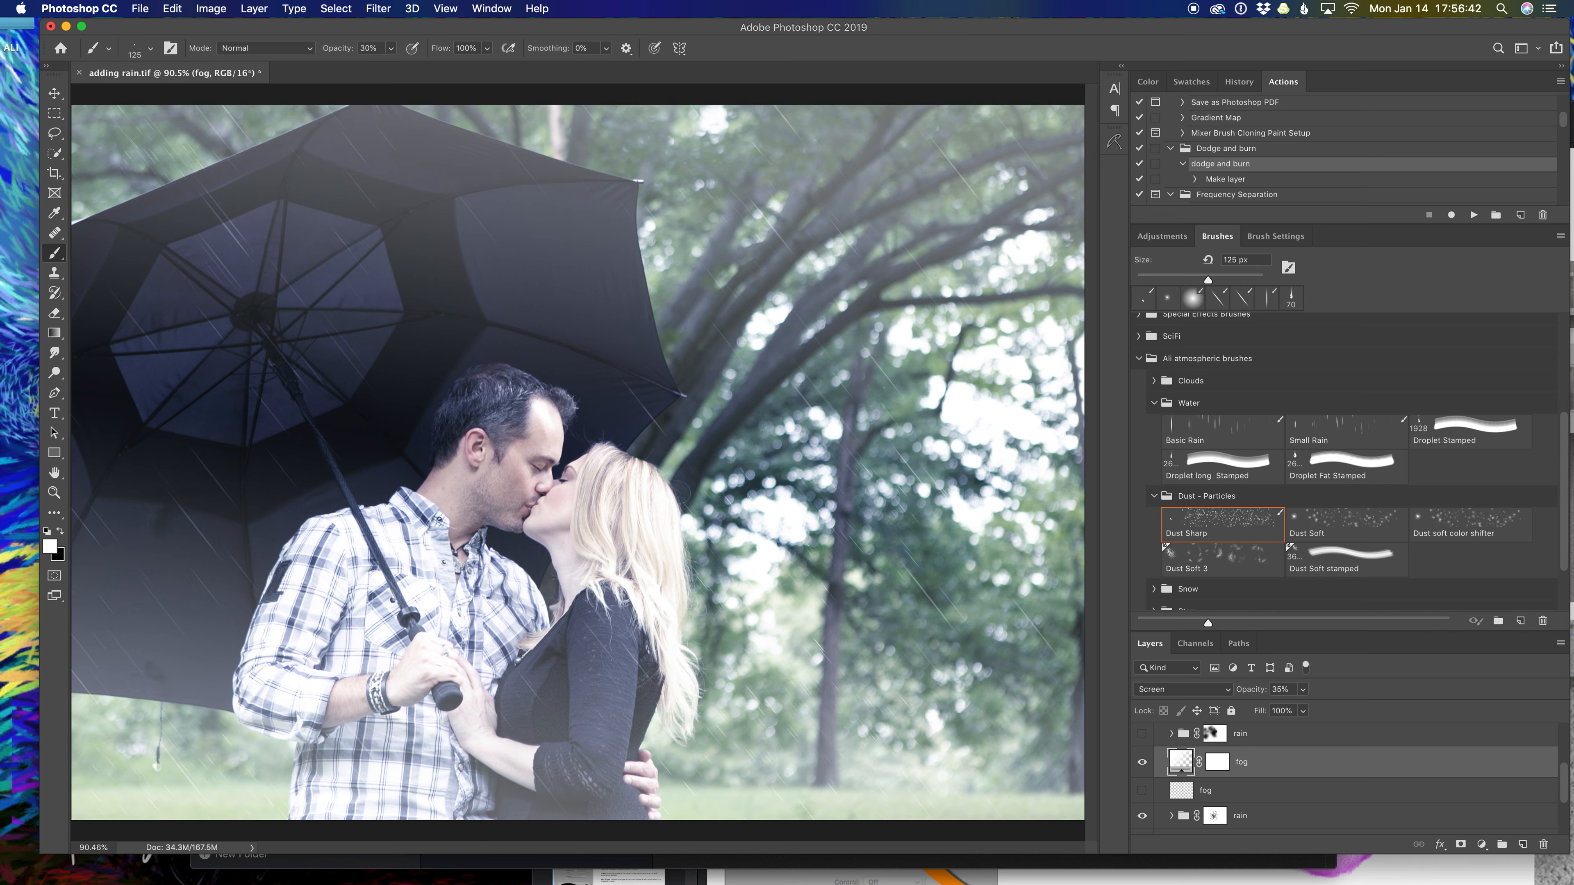
Move the older fog layer, group the layers into Group 1, and add a new empty layer.
{"action": "left_click_drag", "start_coordinate": [1243, 810], "coordinate": [1251, 800]}
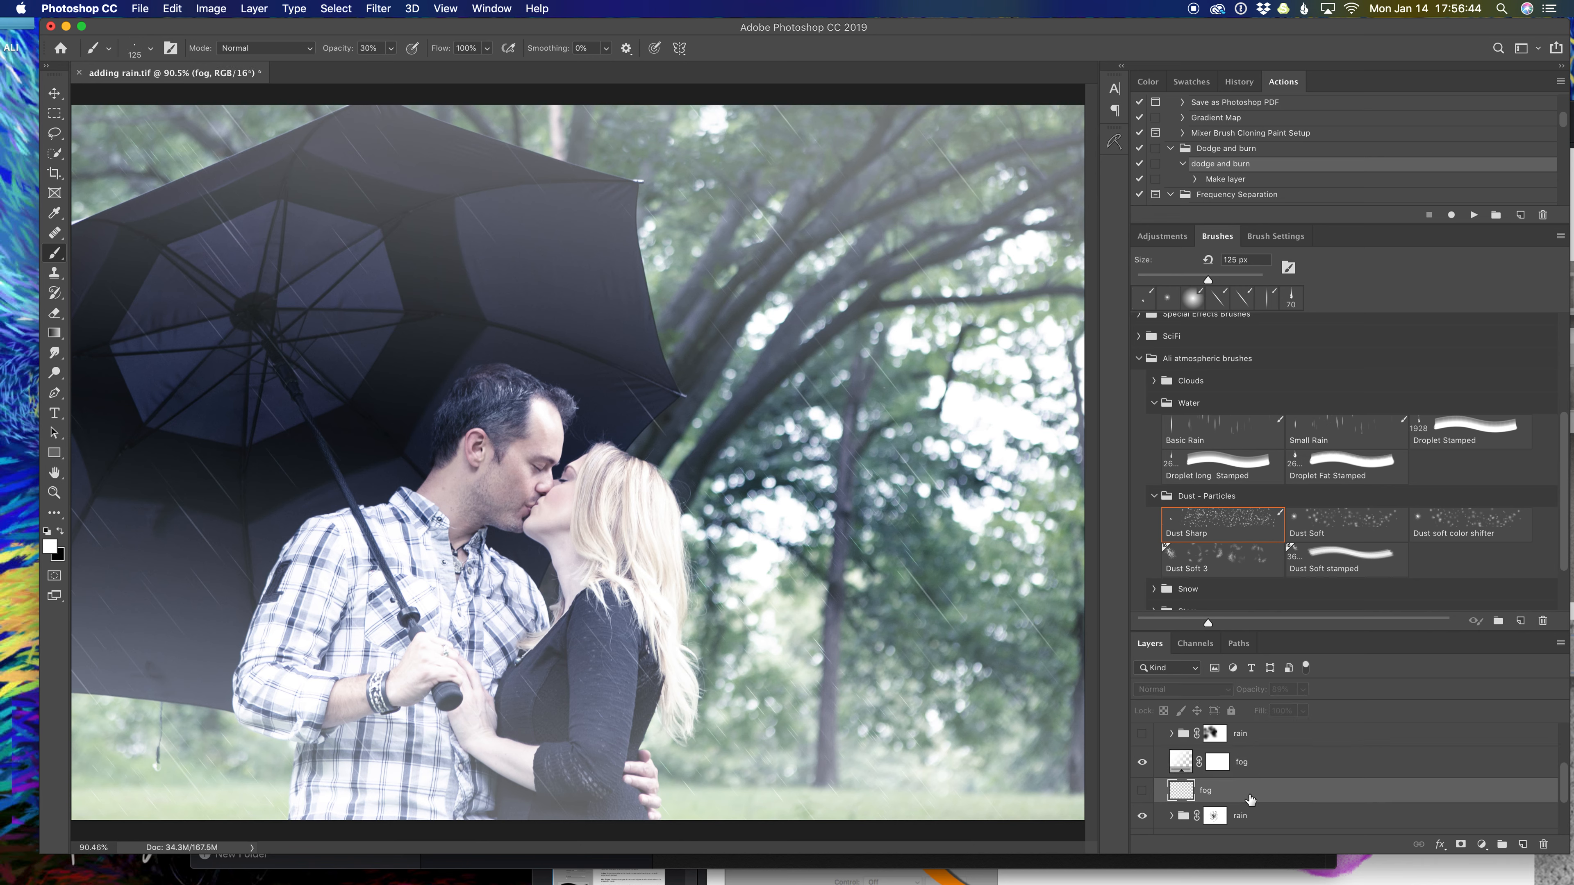
{"action": "key", "text": "ctrl+g"}
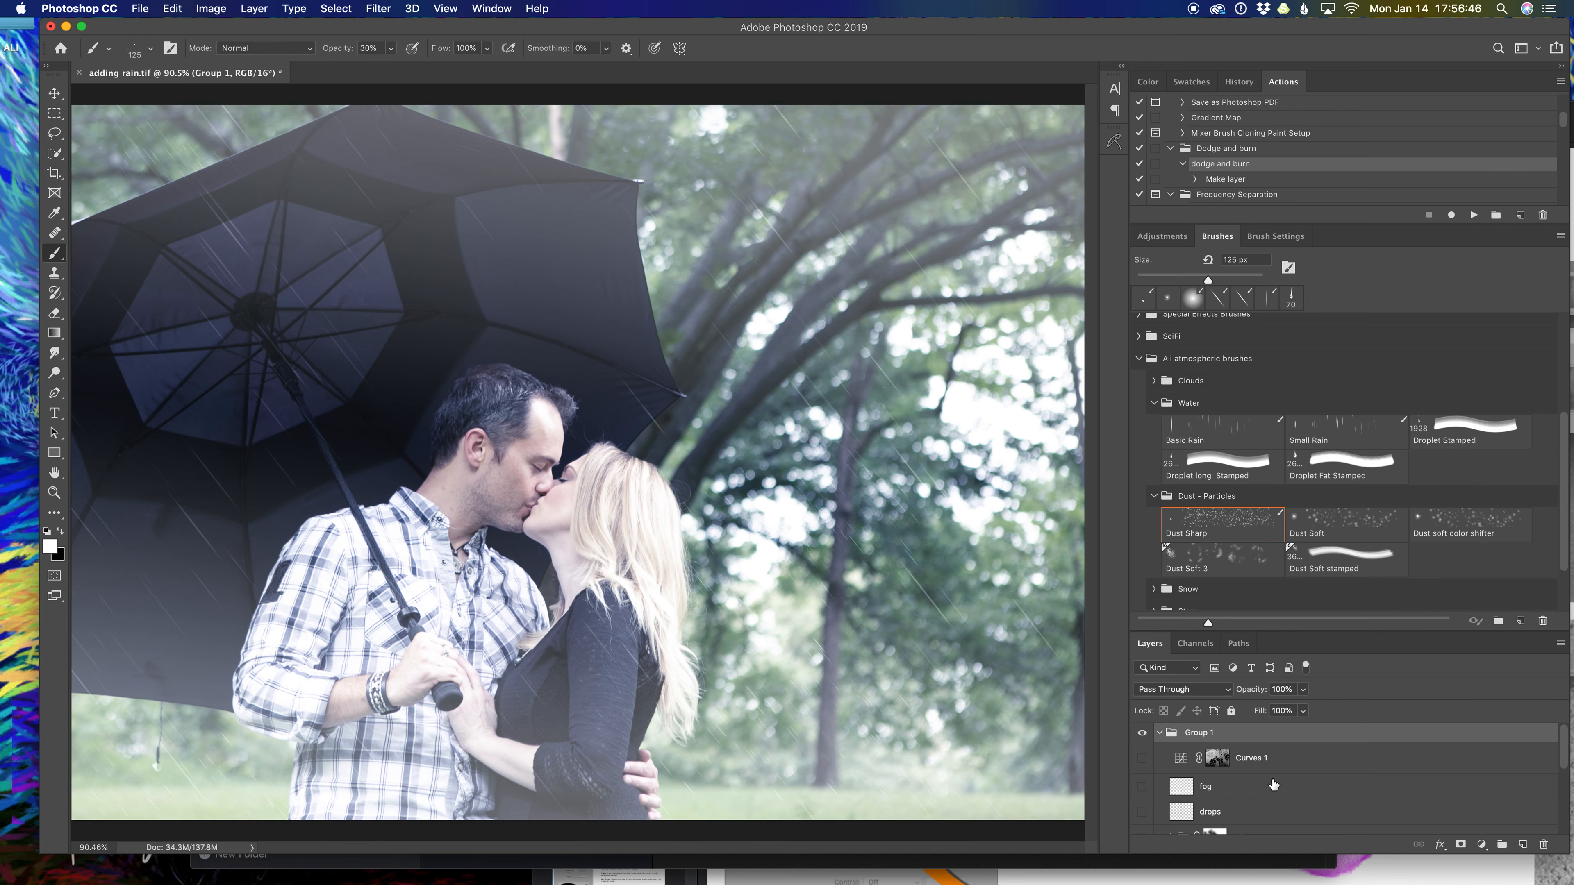
{"action": "scroll", "coordinate": [1274, 784], "scroll_direction": "down", "scroll_amount": 1}
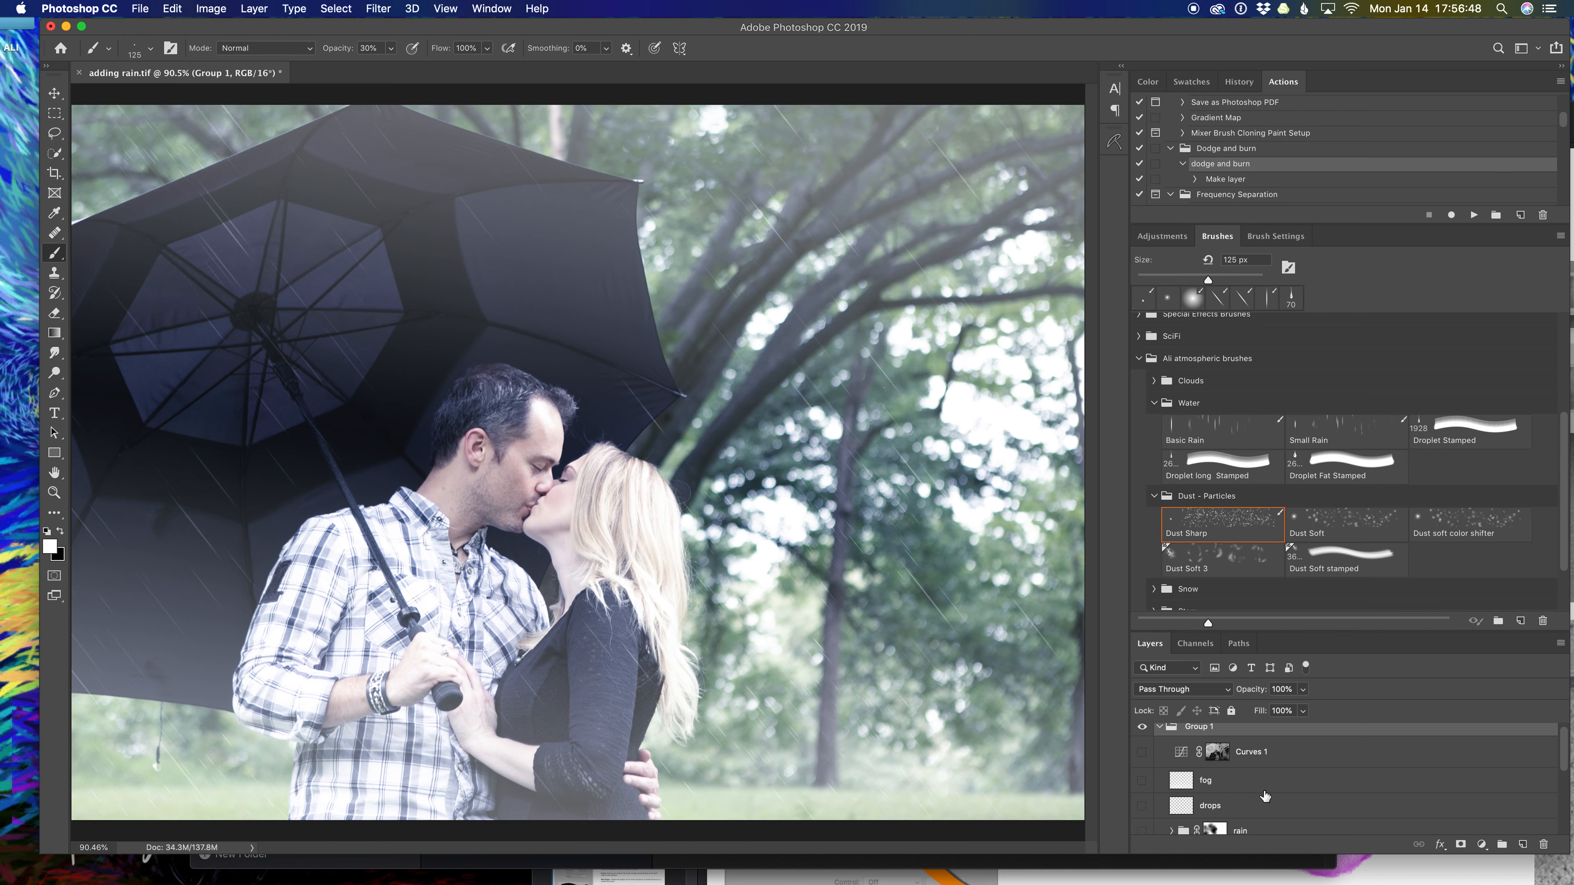
{"action": "scroll", "coordinate": [1284, 810], "scroll_direction": "down", "scroll_amount": 1}
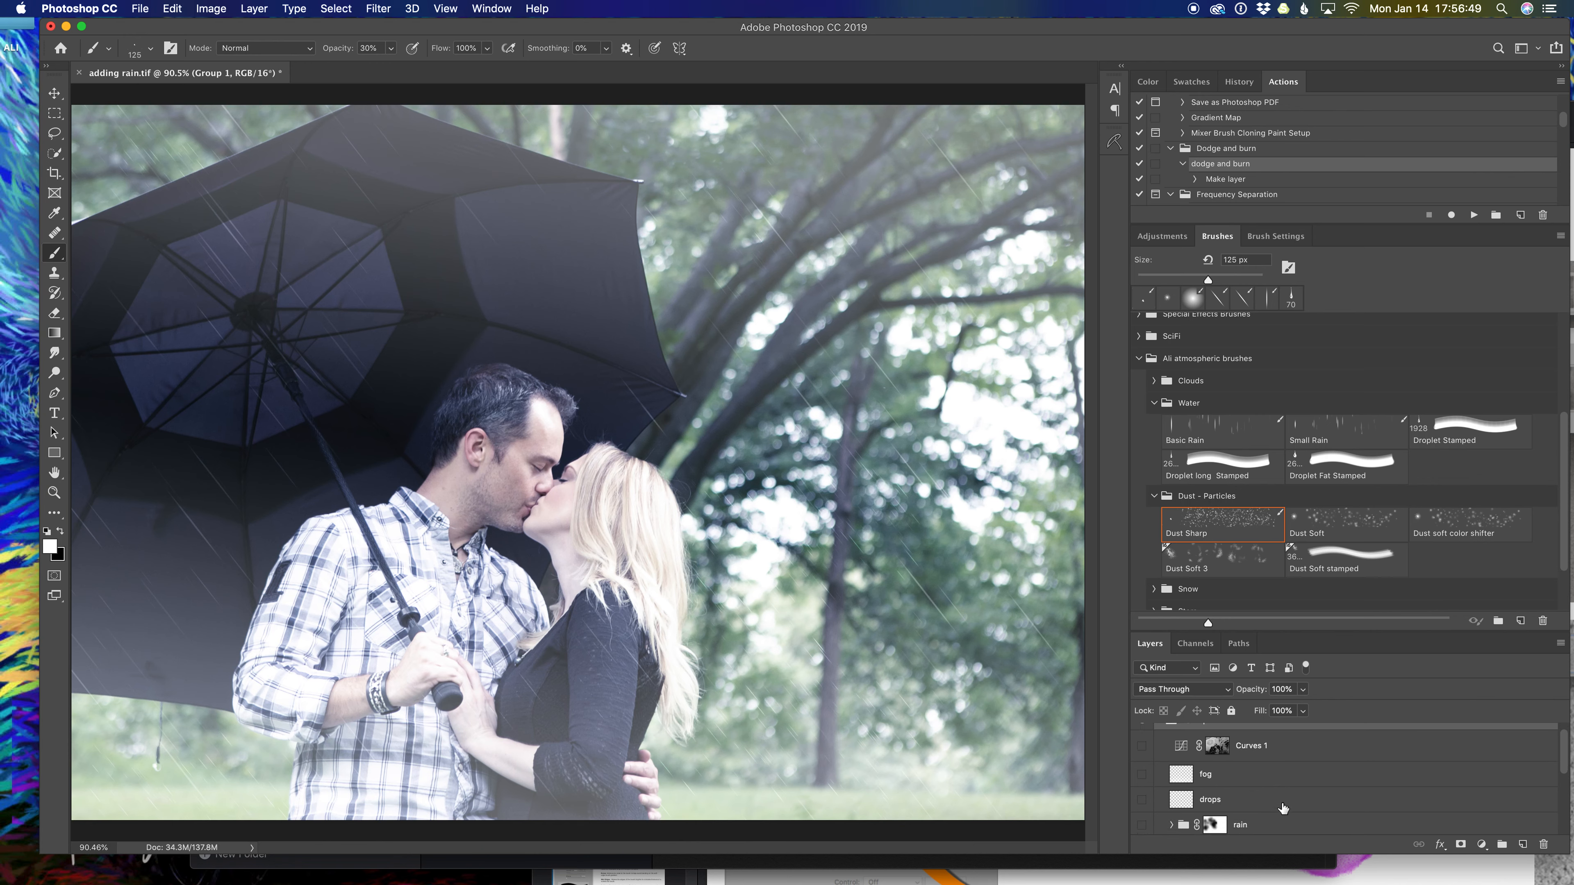
{"action": "left_click", "coordinate": [1301, 826]}
{"action": "key", "text": "x"}
{"action": "left_click", "coordinate": [1523, 845]}
Rename the new layer to 'drops'.
{"action": "key", "text": "x"}
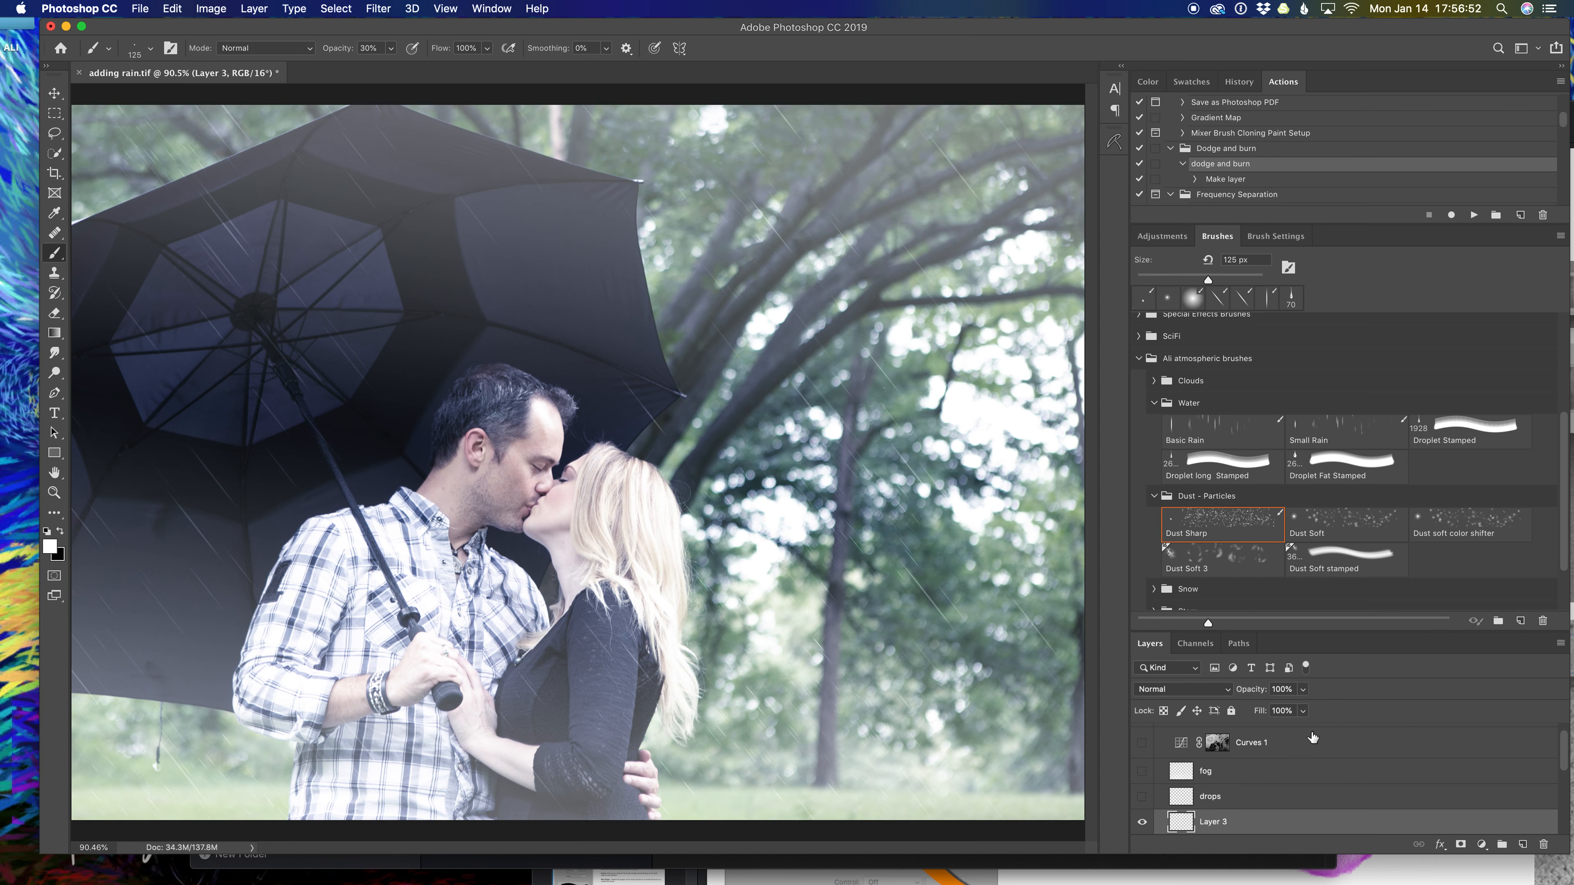
{"action": "double_click", "coordinate": [1219, 823]}
{"action": "type", "text": "drops"}
{"action": "key", "text": "Return"}
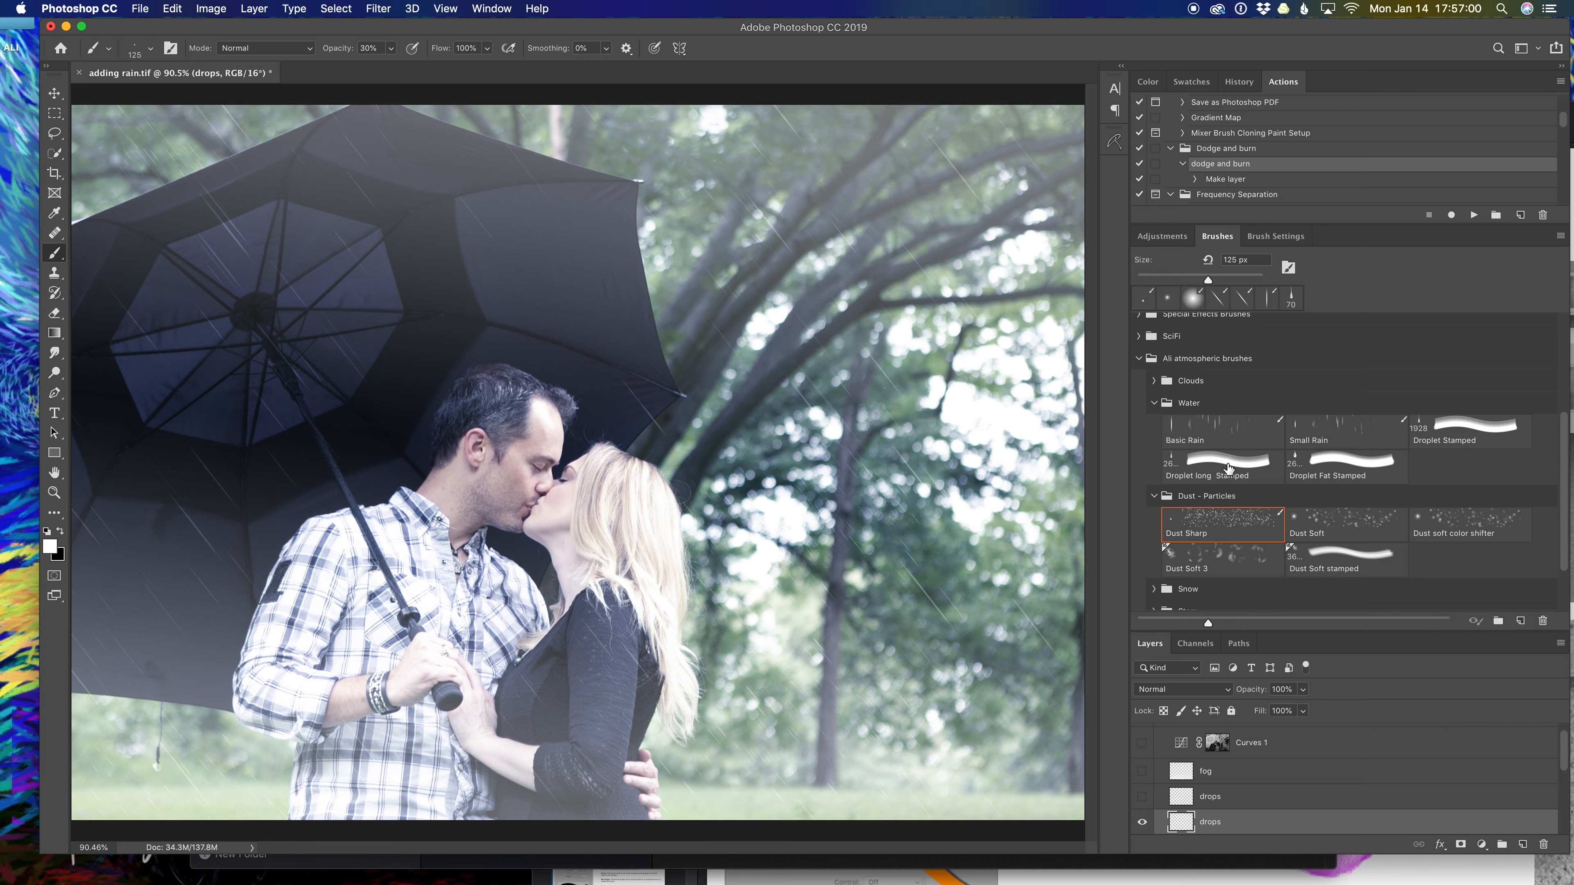
Stamp small droplets near the umbrella top with a shrunken Droplet long Stamped brush.
{"action": "left_click", "coordinate": [1217, 477]}
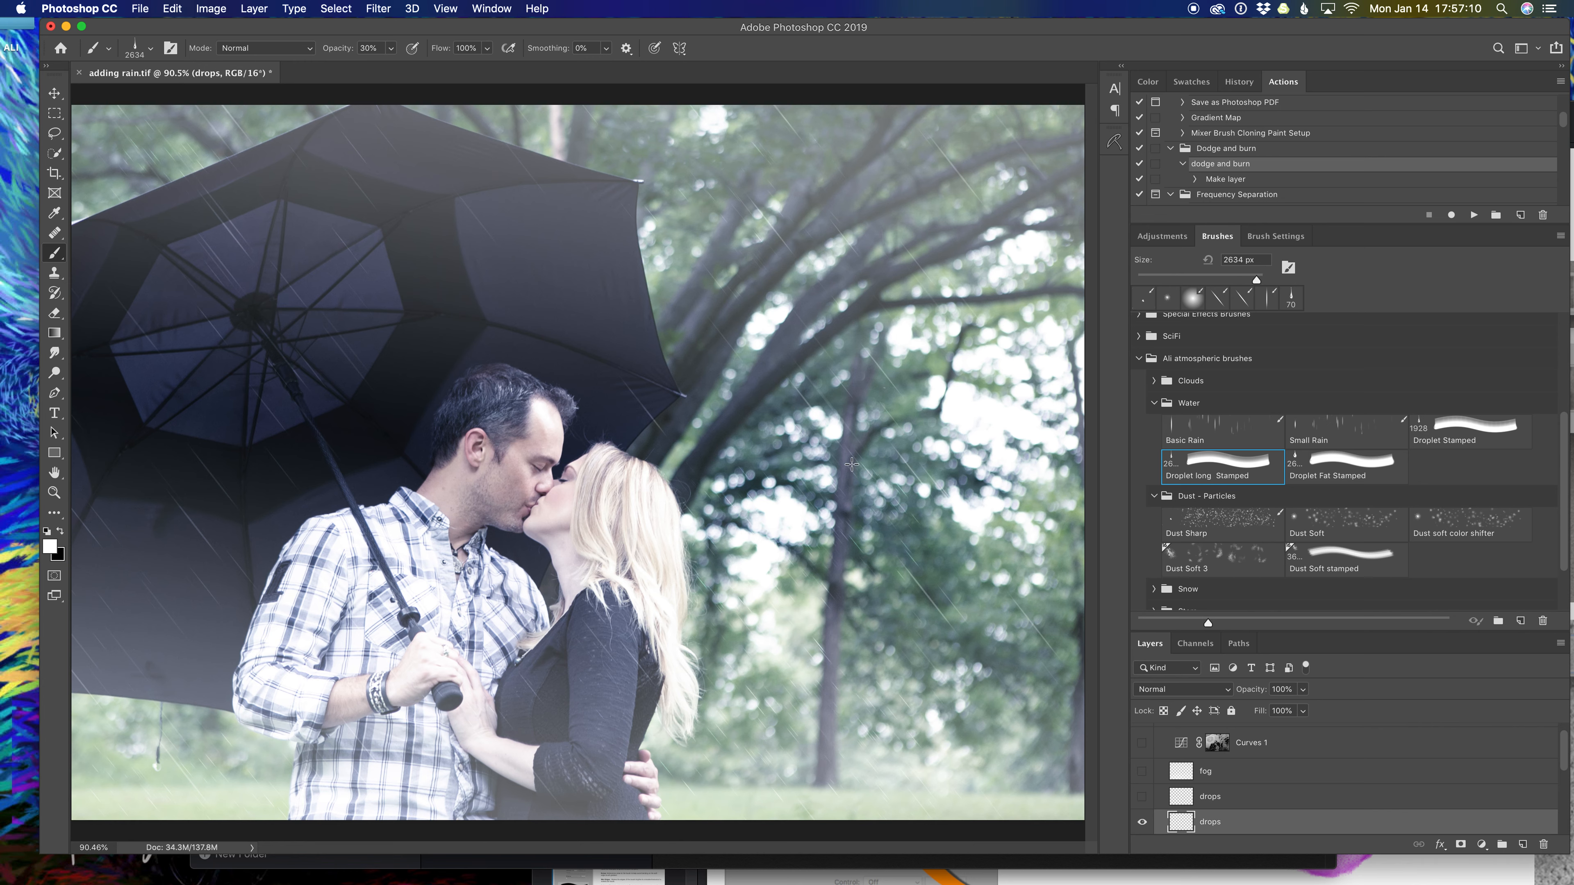
{"action": "key", "text": "bracketleft"}
{"action": "key", "text": "bracketleft"}
{"action": "key", "text": "bracketleft"}
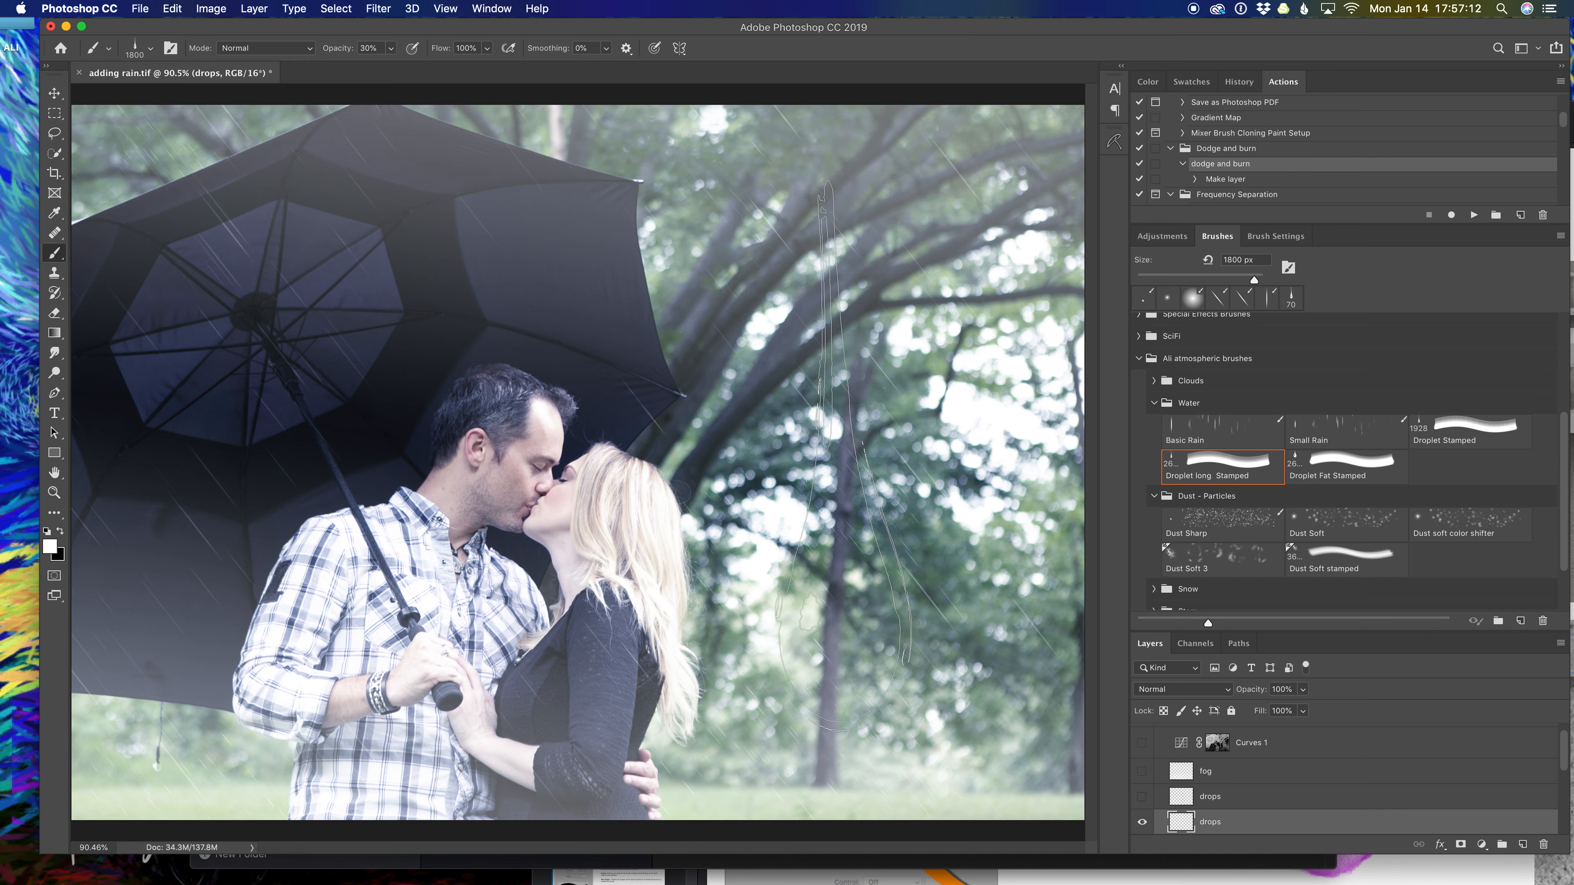
{"action": "key", "text": "bracketleft"}
{"action": "key", "text": "bracketleft"}
{"action": "key", "text": "bracketleft"}
{"action": "key", "text": "bracketleft"}
{"action": "key", "text": "bracketleft"}
{"action": "key", "text": "bracketleft"}
{"action": "key", "text": "bracketleft"}
{"action": "key", "text": "bracketleft"}
{"action": "key", "text": "bracketleft"}
{"action": "key", "text": "bracketleft"}
{"action": "key", "text": "bracketleft"}
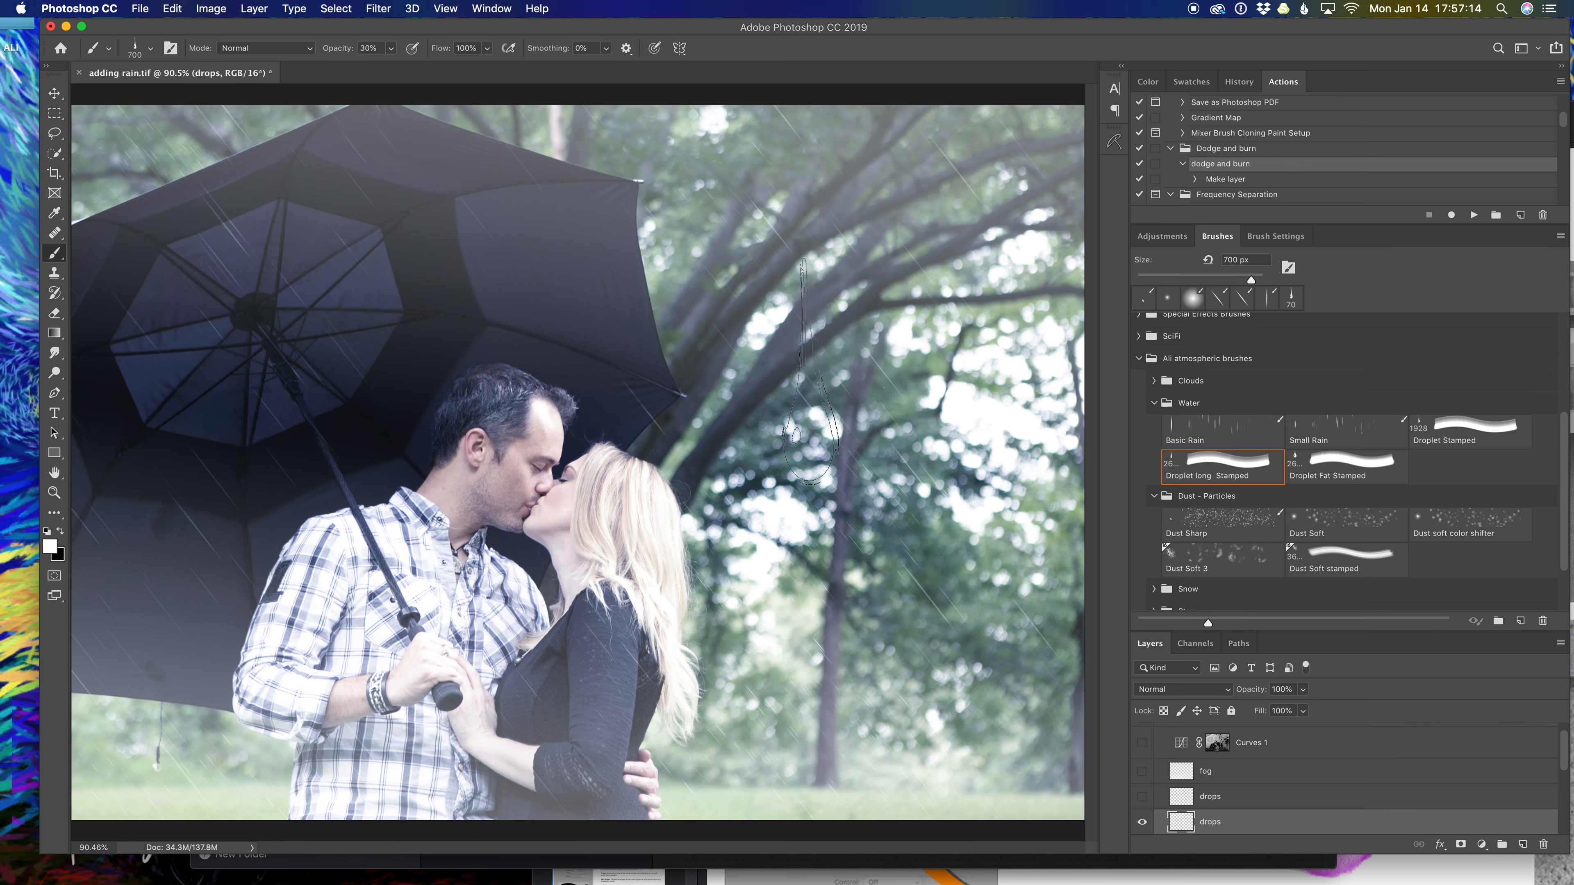
{"action": "key", "text": "bracketleft"}
{"action": "key", "text": "bracketleft"}
{"action": "key", "text": "bracketleft"}
{"action": "key", "text": "bracketleft"}
{"action": "key", "text": "bracketleft"}
{"action": "key", "text": "bracketleft"}
{"action": "key", "text": "bracketleft"}
{"action": "key", "text": "bracketleft"}
{"action": "key", "text": "bracketleft"}
{"action": "key", "text": "bracketleft"}
{"action": "key", "text": "bracketleft"}
{"action": "left_click", "coordinate": [640, 192]}
{"action": "key", "text": "bracketleft"}
{"action": "key", "text": "bracketleft"}
{"action": "key", "text": "bracketleft"}
{"action": "left_click", "coordinate": [400, 114]}
{"action": "key", "text": "bracketright"}
{"action": "key", "text": "bracketright"}
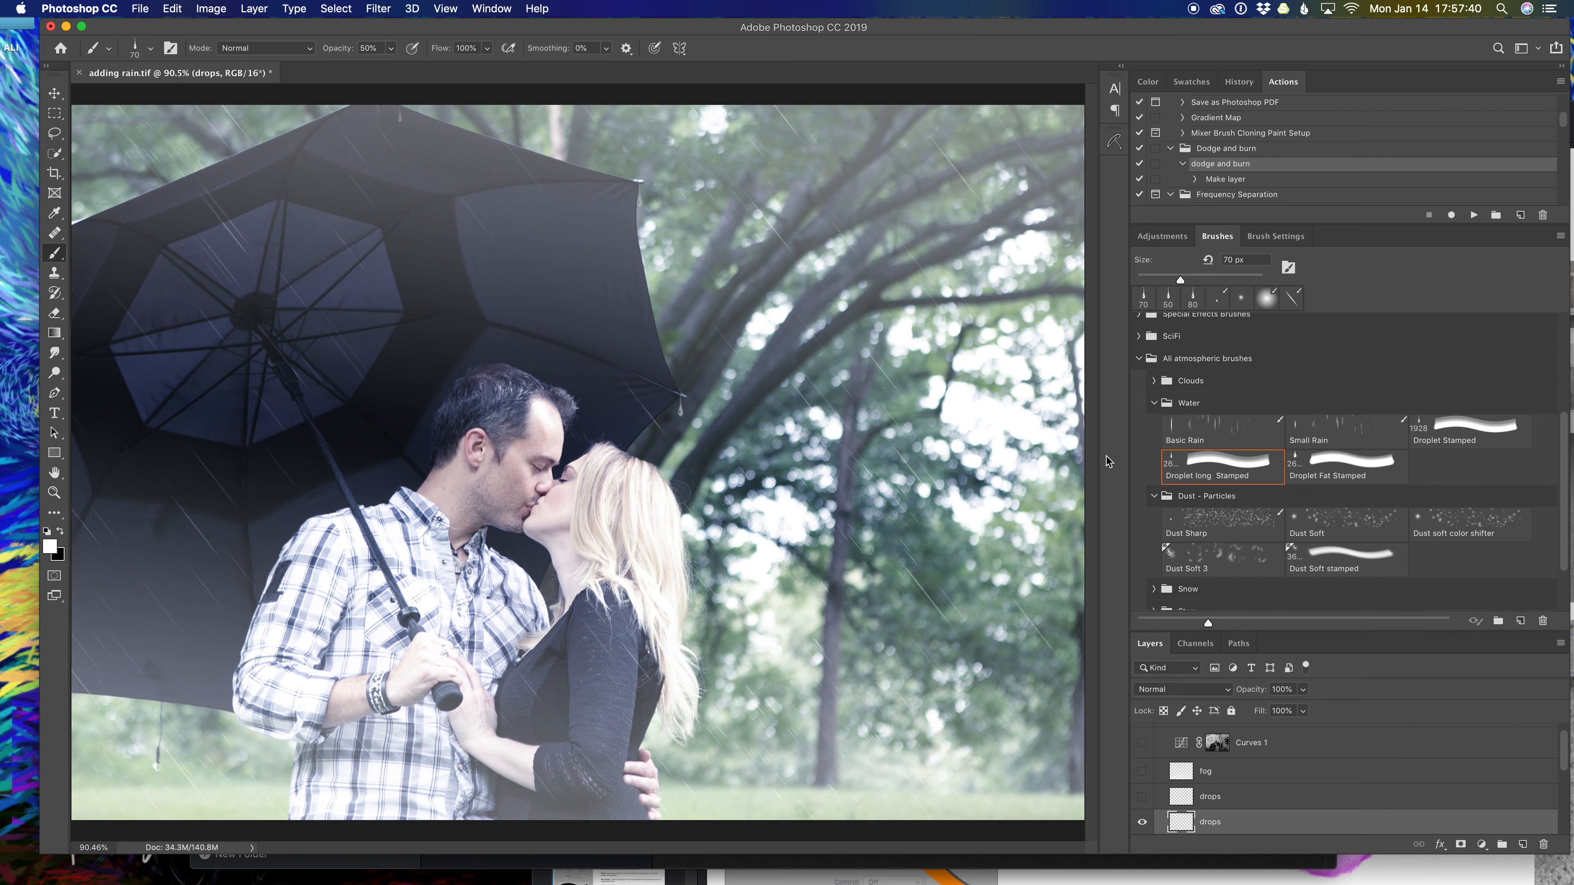
{"action": "left_click", "coordinate": [1361, 464]}
{"action": "key", "text": "bracketleft"}
Shrink the Droplet Fat Stamped brush to 30 px, stamp droplets at two umbrella tips, add Layer 3.
{"action": "key", "text": "bracketleft"}
{"action": "key", "text": "bracketleft"}
{"action": "key", "text": "bracketleft"}
{"action": "key", "text": "bracketleft"}
{"action": "key", "text": "bracketleft"}
{"action": "key", "text": "bracketleft"}
{"action": "key", "text": "bracketleft"}
{"action": "key", "text": "bracketleft"}
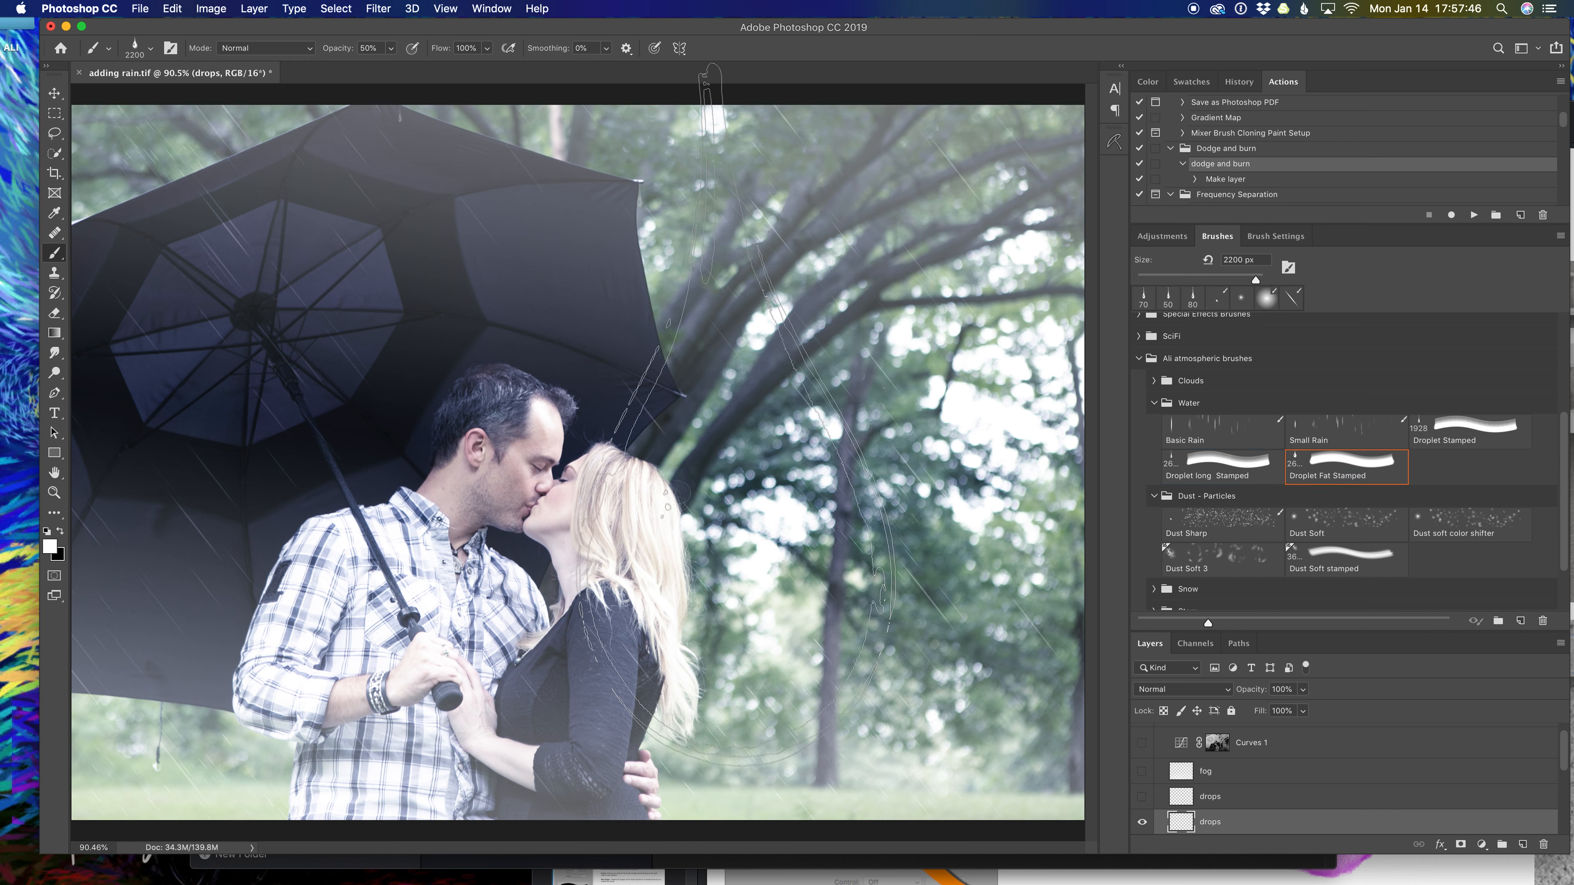
{"action": "key", "text": "bracketleft"}
{"action": "key", "text": "bracketleft"}
{"action": "key", "text": "bracketleft"}
{"action": "key", "text": "bracketleft"}
{"action": "key", "text": "bracketleft"}
{"action": "key", "text": "bracketleft"}
{"action": "key", "text": "bracketleft"}
{"action": "key", "text": "bracketleft"}
{"action": "key", "text": "bracketleft"}
{"action": "key", "text": "bracketleft"}
{"action": "key", "text": "bracketleft"}
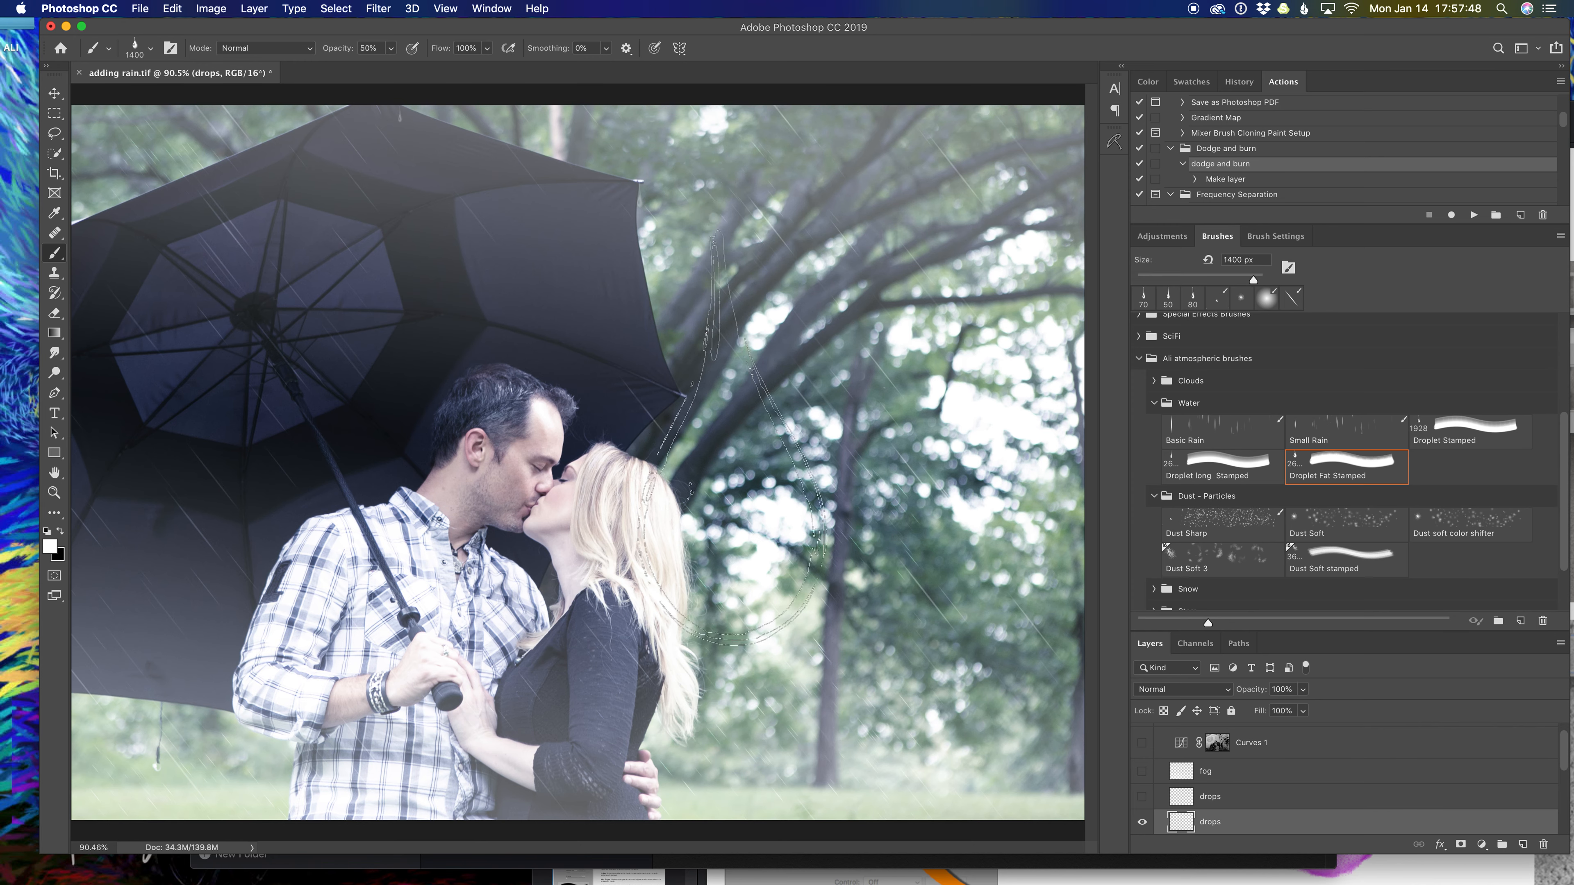
{"action": "key", "text": "bracketleft"}
{"action": "key", "text": "bracketleft"}
{"action": "key", "text": "bracketleft"}
{"action": "key", "text": "bracketleft"}
{"action": "key", "text": "bracketleft"}
{"action": "key", "text": "bracketleft"}
{"action": "key", "text": "bracketleft"}
{"action": "key", "text": "bracketleft"}
{"action": "key", "text": "bracketleft"}
{"action": "key", "text": "bracketleft"}
{"action": "key", "text": "bracketleft"}
{"action": "key", "text": "bracketleft"}
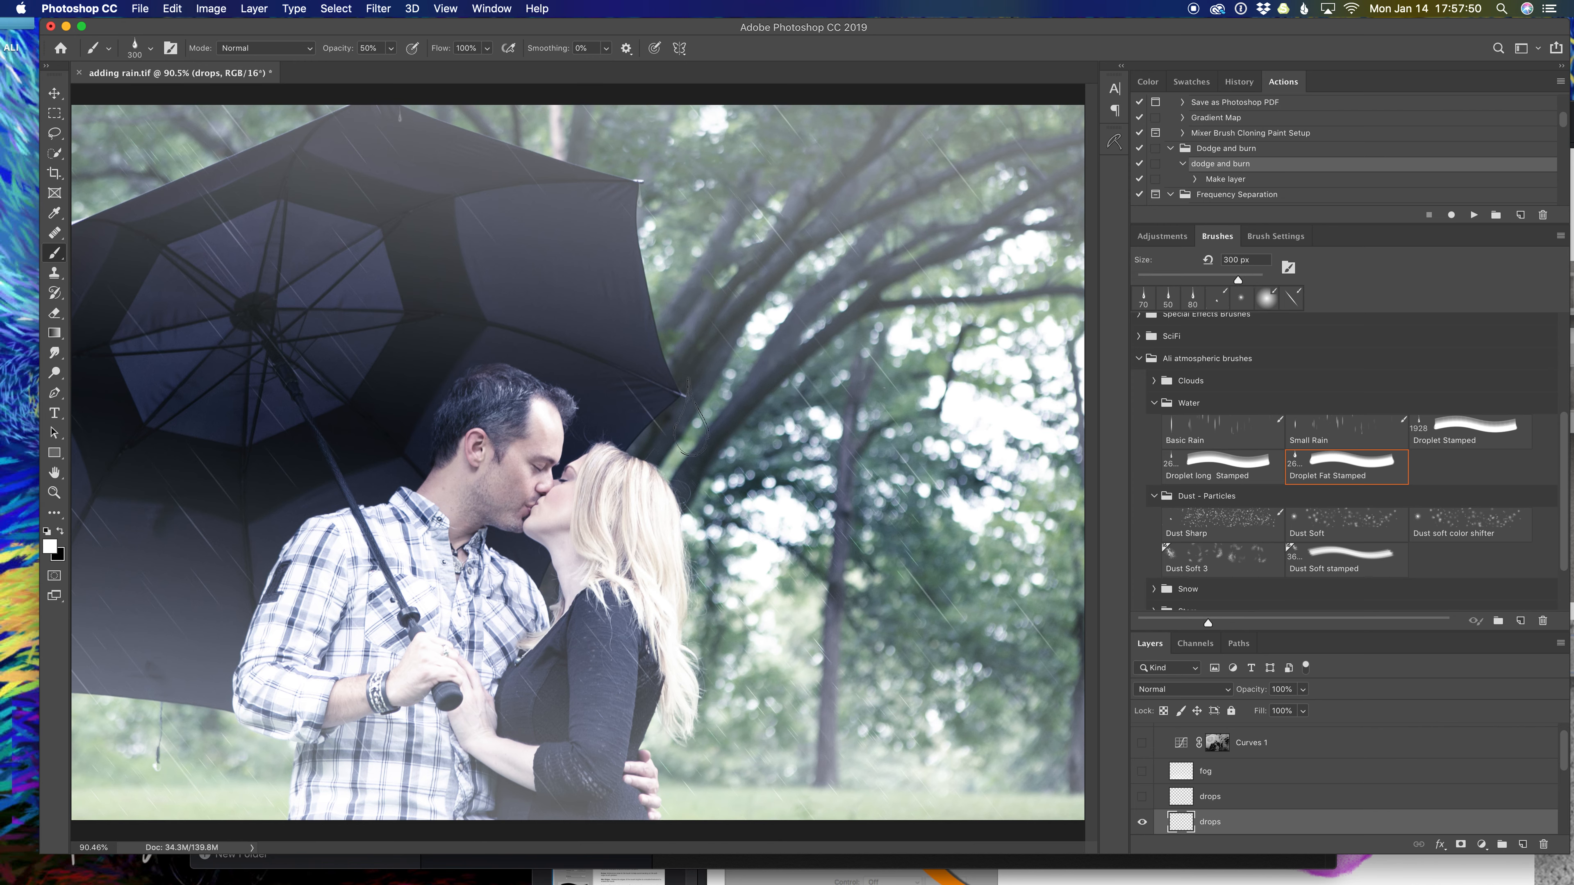
{"action": "key", "text": "bracketleft"}
{"action": "key", "text": "bracketleft"}
{"action": "left_click", "coordinate": [681, 405]}
{"action": "left_click", "coordinate": [348, 110]}
{"action": "left_click", "coordinate": [1524, 844]}
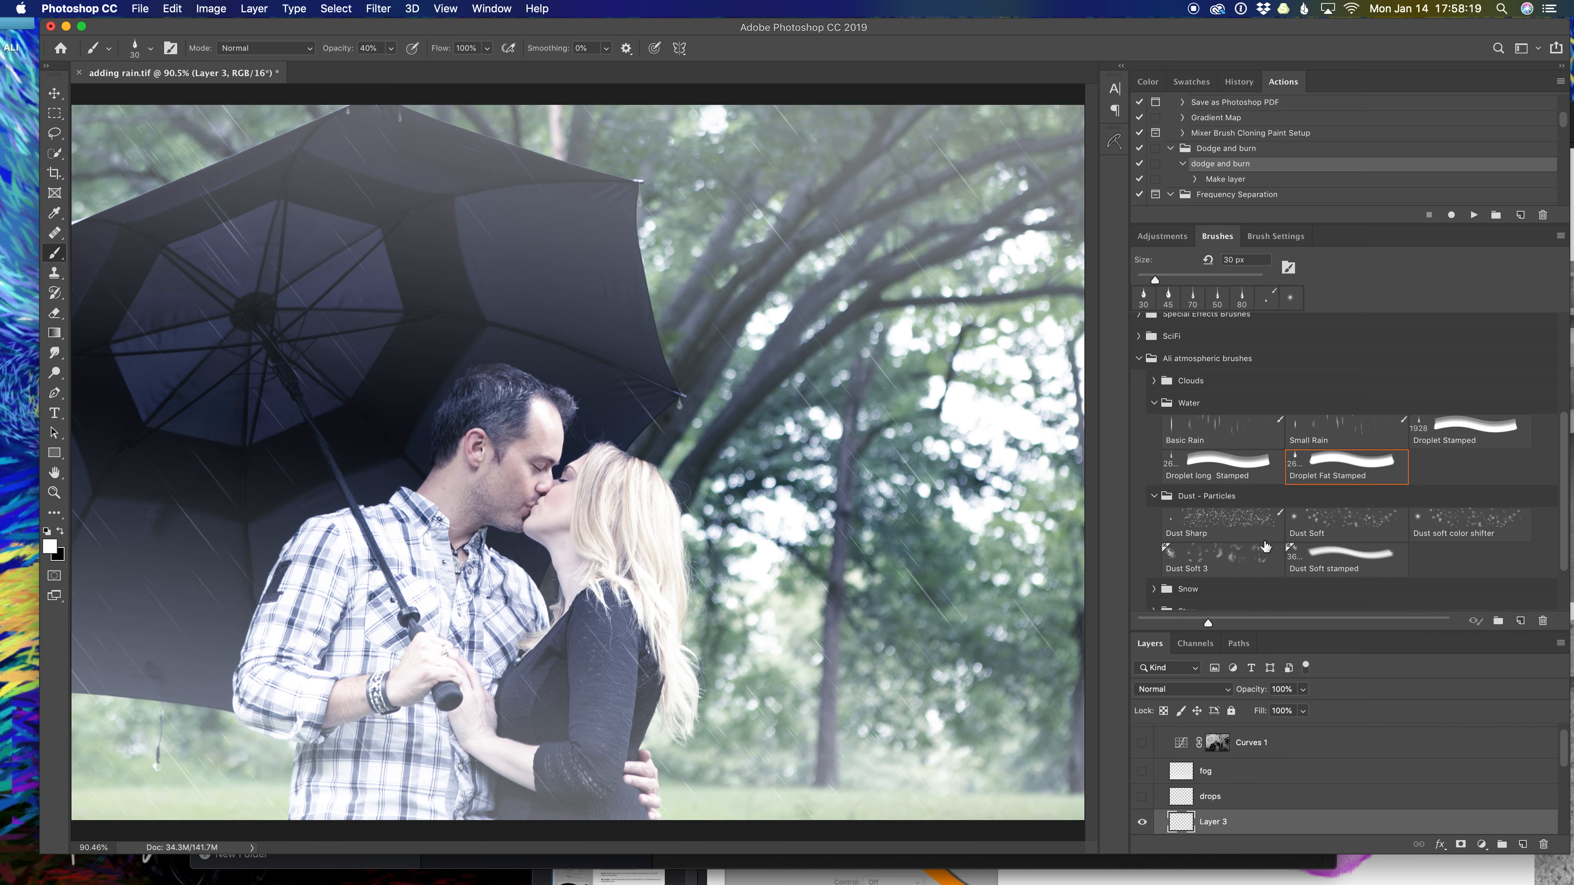
Stamp a long droplet on the umbrella's upper edge with a smaller Droplet long Stamped brush.
{"action": "left_click", "coordinate": [1216, 466]}
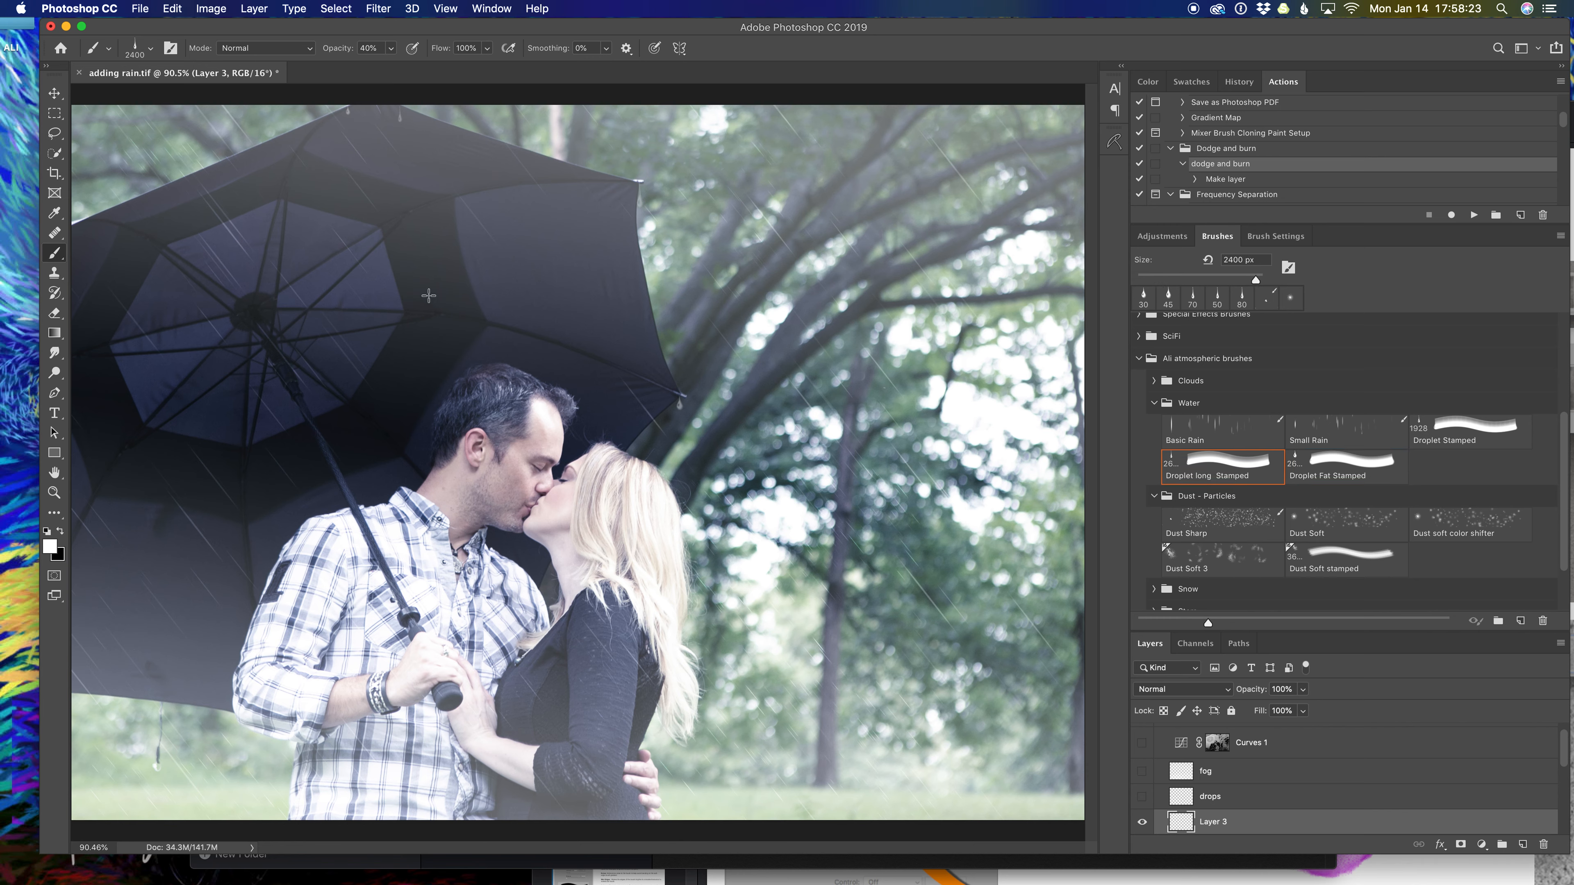
{"action": "key", "text": "bracketleft"}
{"action": "key", "text": "bracketleft"}
{"action": "key", "text": "bracketleft"}
{"action": "key", "text": "bracketleft"}
{"action": "key", "text": "bracketleft"}
{"action": "key", "text": "bracketleft"}
{"action": "key", "text": "bracketleft"}
{"action": "key", "text": "bracketleft"}
{"action": "key", "text": "bracketleft"}
{"action": "key", "text": "bracketleft"}
{"action": "key", "text": "bracketleft"}
{"action": "key", "text": "bracketleft"}
{"action": "key", "text": "bracketleft"}
{"action": "key", "text": "bracketleft"}
{"action": "key", "text": "bracketleft"}
{"action": "key", "text": "bracketleft"}
{"action": "key", "text": "bracketleft"}
{"action": "key", "text": "bracketleft"}
{"action": "key", "text": "bracketleft"}
{"action": "key", "text": "bracketleft"}
{"action": "key", "text": "bracketleft"}
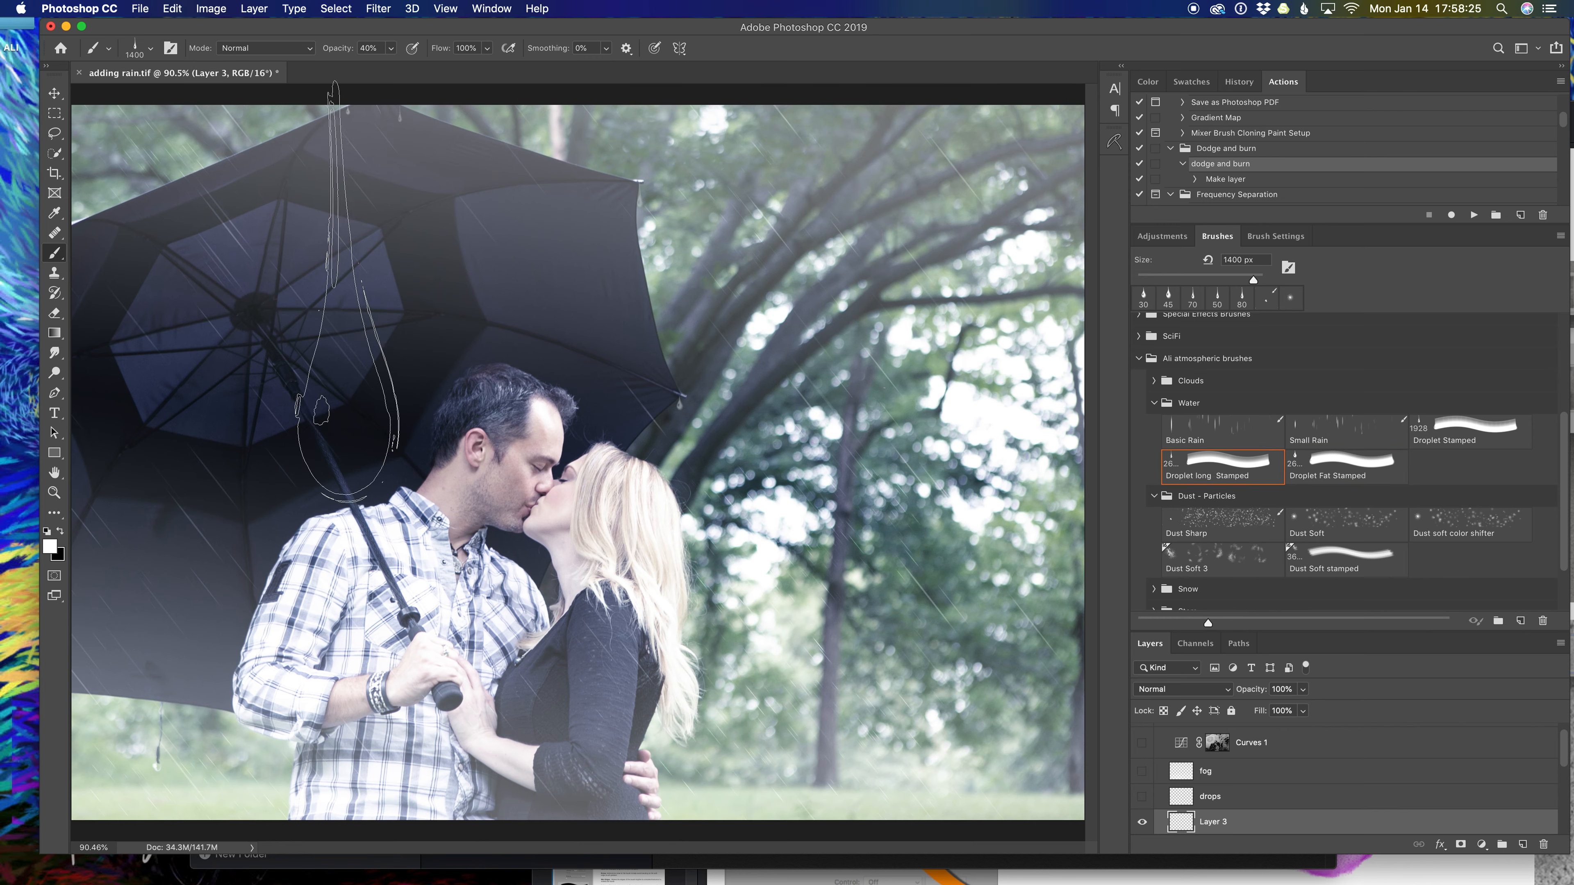
{"action": "key", "text": "bracketleft"}
{"action": "key", "text": "bracketleft"}
{"action": "key", "text": "bracketleft"}
{"action": "key", "text": "bracketleft"}
{"action": "key", "text": "bracketleft"}
{"action": "key", "text": "bracketleft"}
{"action": "key", "text": "bracketleft"}
{"action": "key", "text": "bracketleft"}
{"action": "key", "text": "bracketleft"}
{"action": "key", "text": "bracketleft"}
{"action": "key", "text": "bracketleft"}
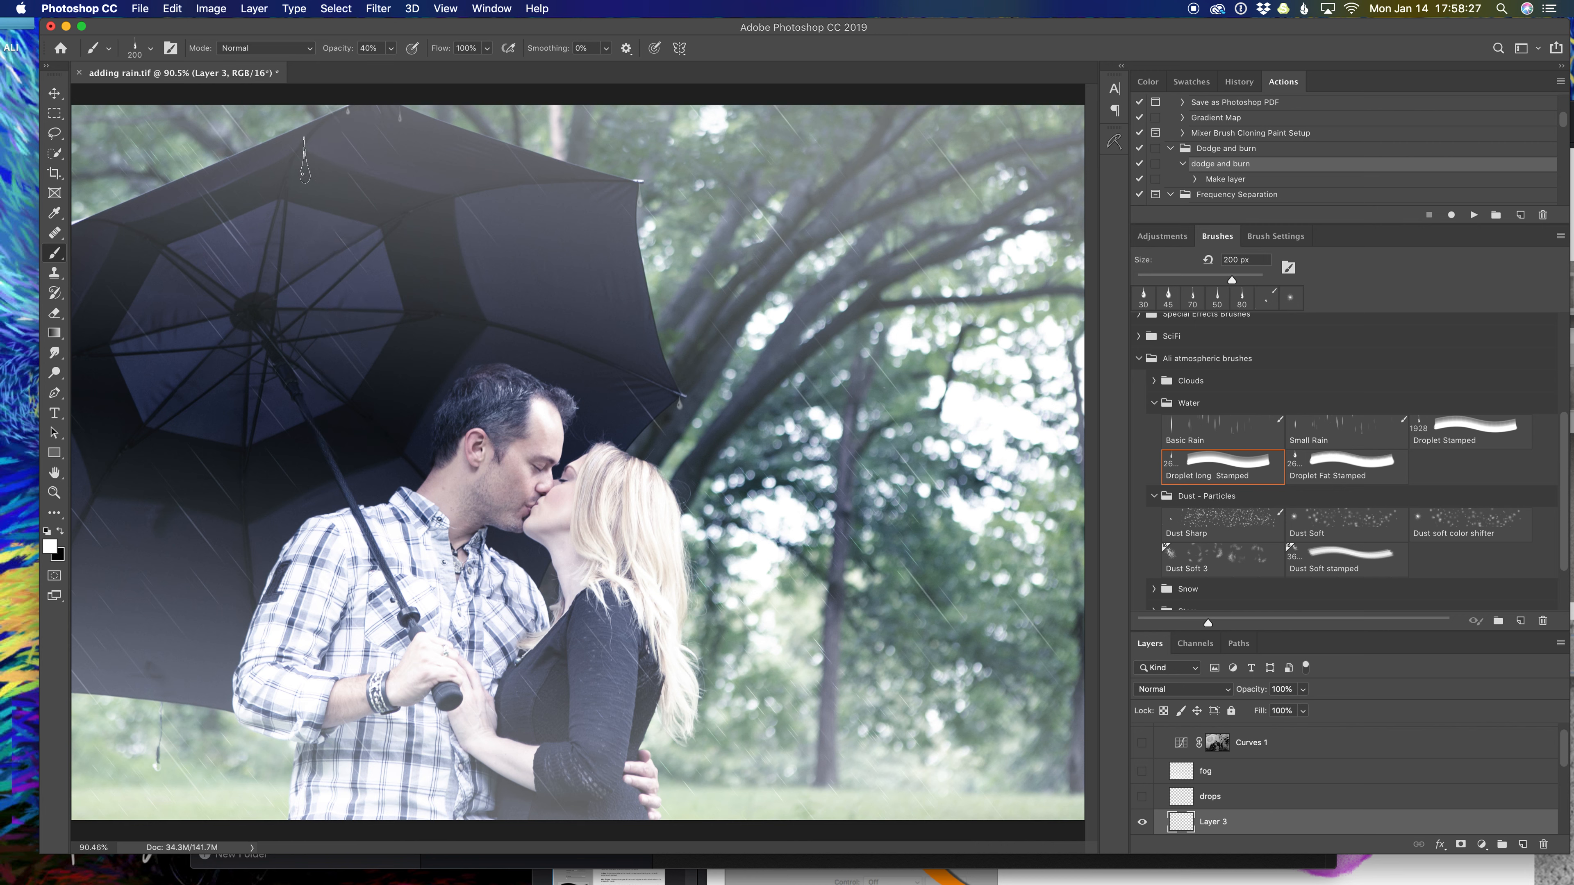
{"action": "left_click", "coordinate": [303, 144]}
Free-transform the long droplet, stretching it to about 130% height, then fit the photo on screen.
{"action": "key", "text": "super+t"}
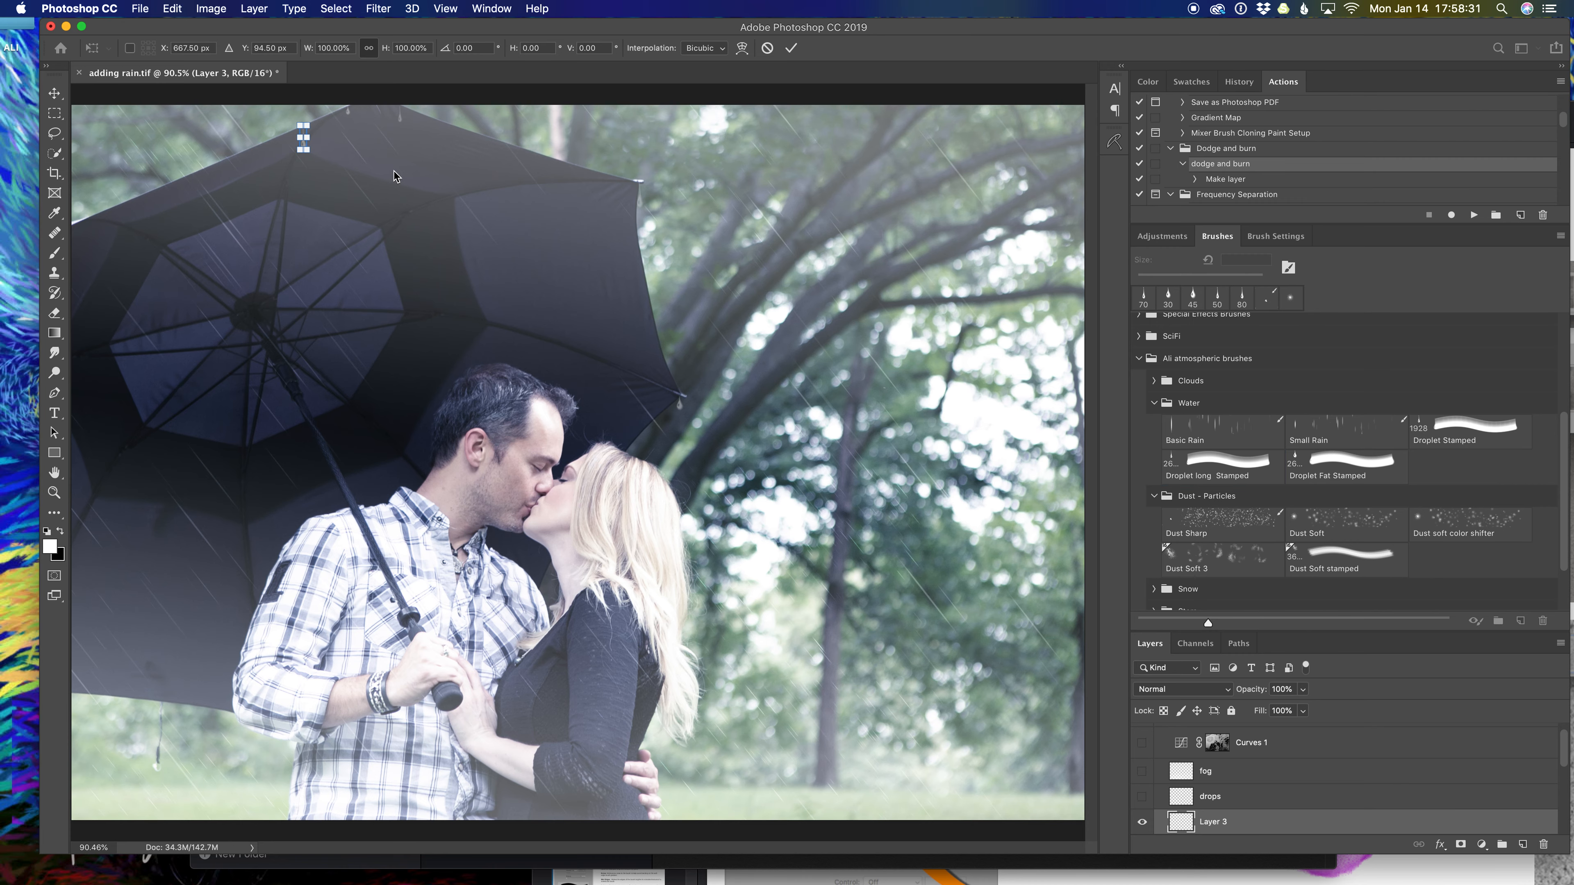
{"action": "key", "text": "super+equal"}
{"action": "key", "text": "super+equal"}
{"action": "key", "text": "super+equal"}
{"action": "key", "text": "super+equal"}
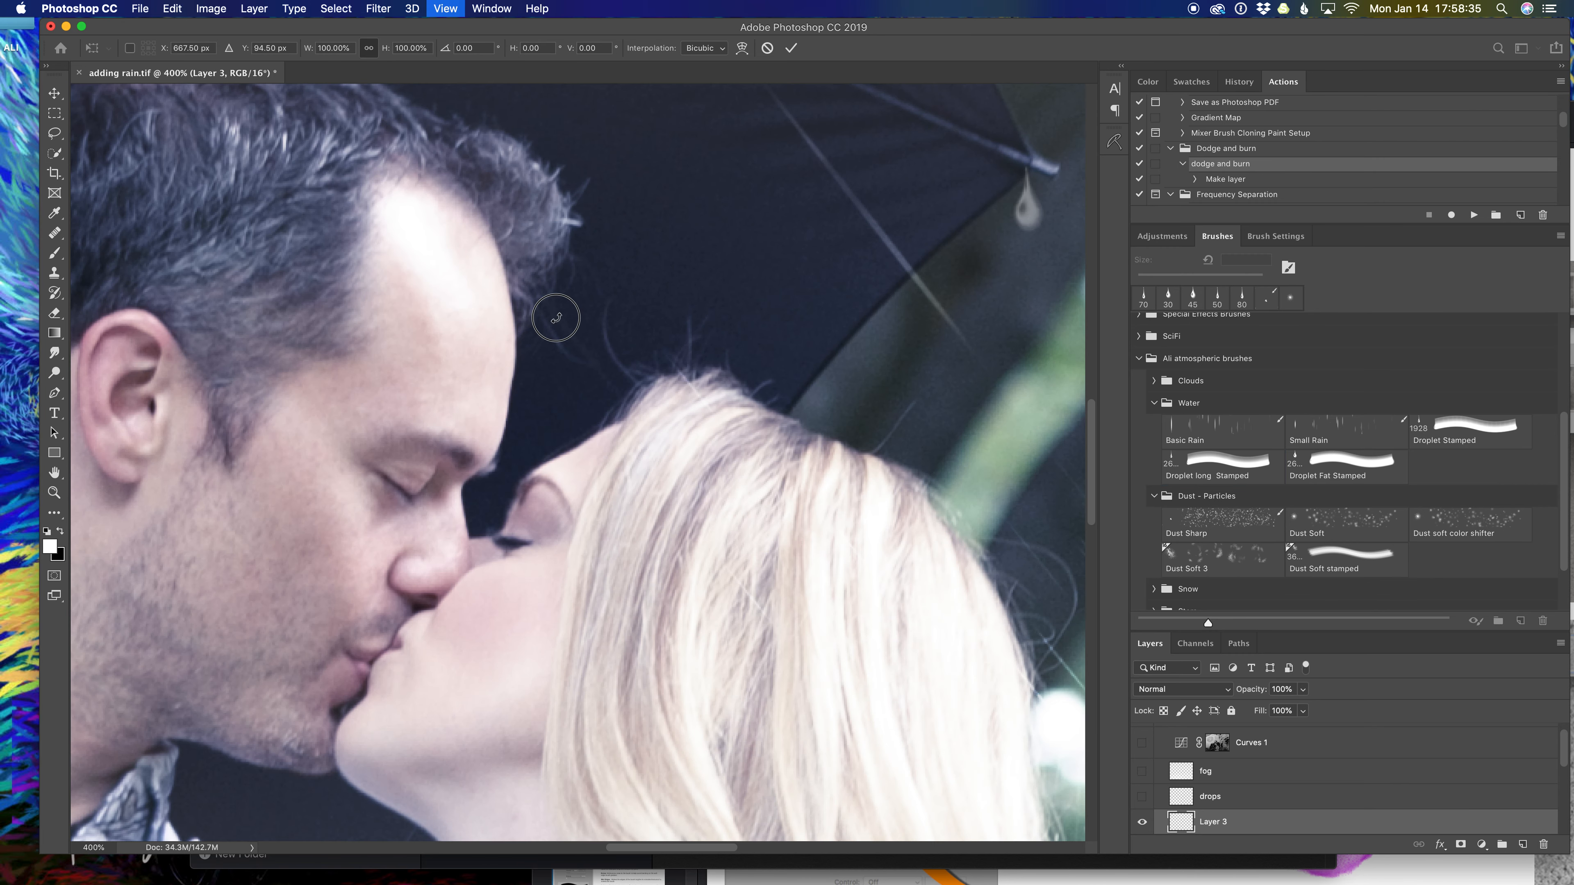
{"action": "key", "text": "super+equal"}
{"action": "left_click_drag", "start_coordinate": [556, 317], "coordinate": [728, 657]}
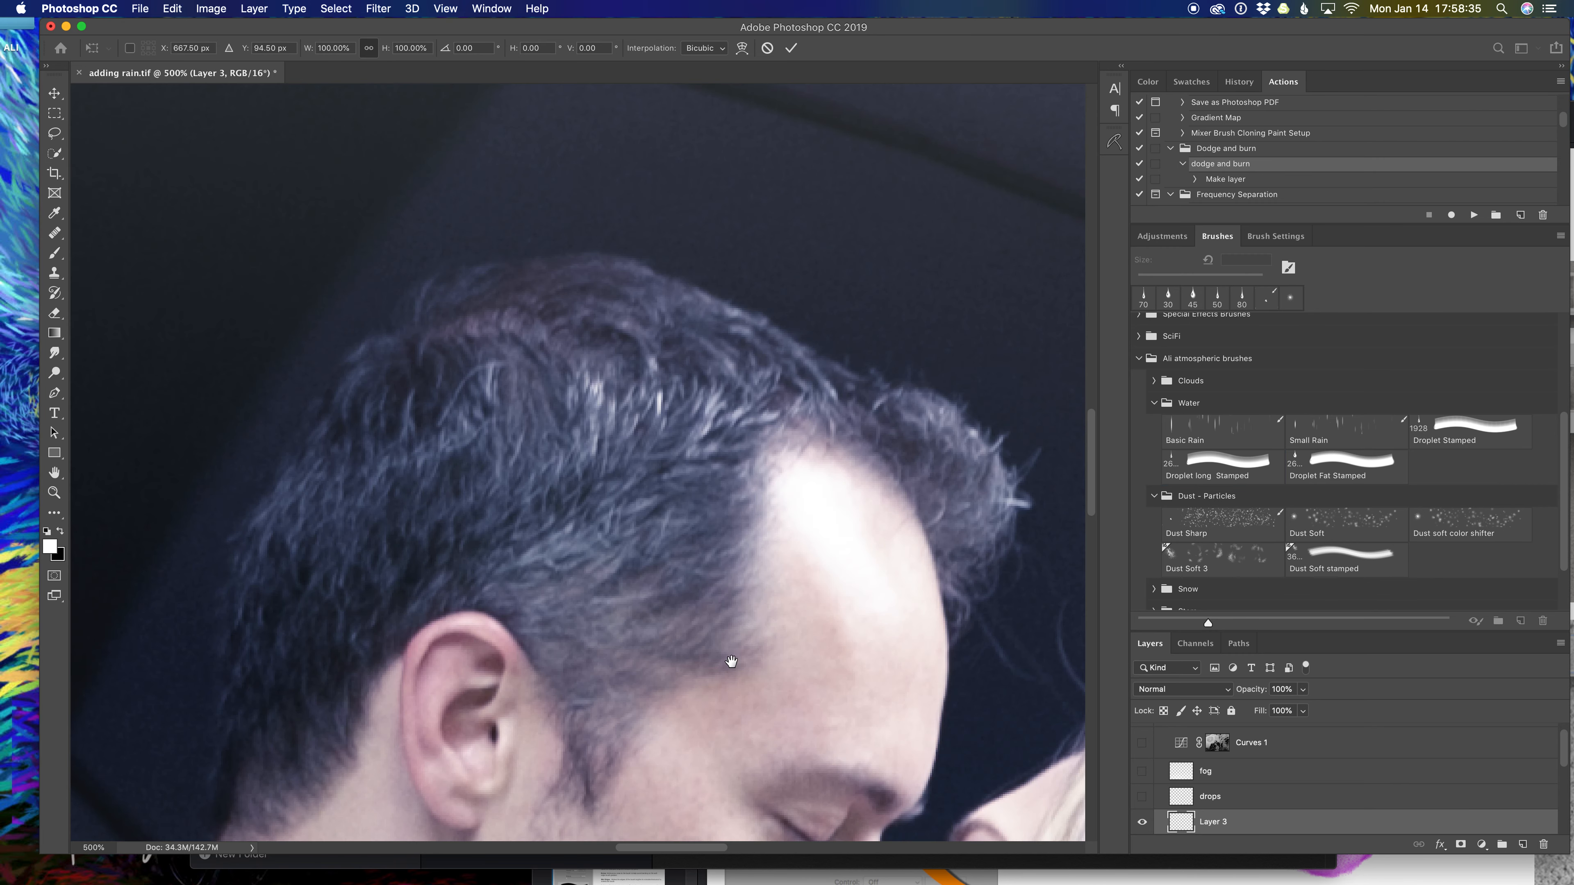
{"action": "left_click_drag", "start_coordinate": [248, 347], "coordinate": [664, 858]}
{"action": "left_click_drag", "start_coordinate": [646, 713], "coordinate": [646, 743]}
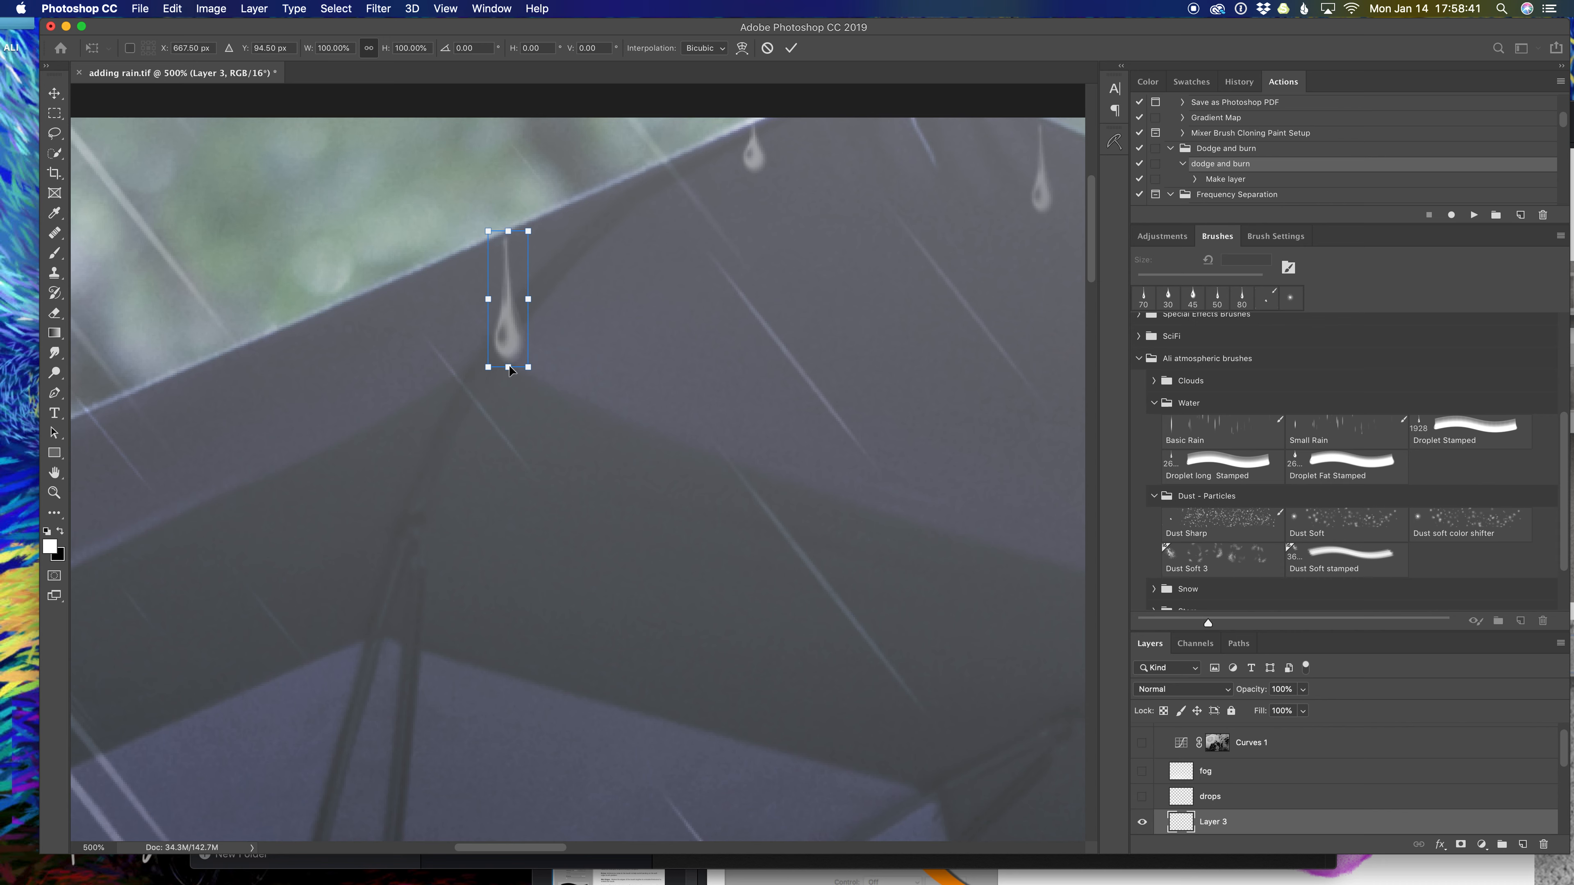
{"action": "left_click_drag", "start_coordinate": [509, 367], "coordinate": [509, 408]}
{"action": "key", "text": "Return"}
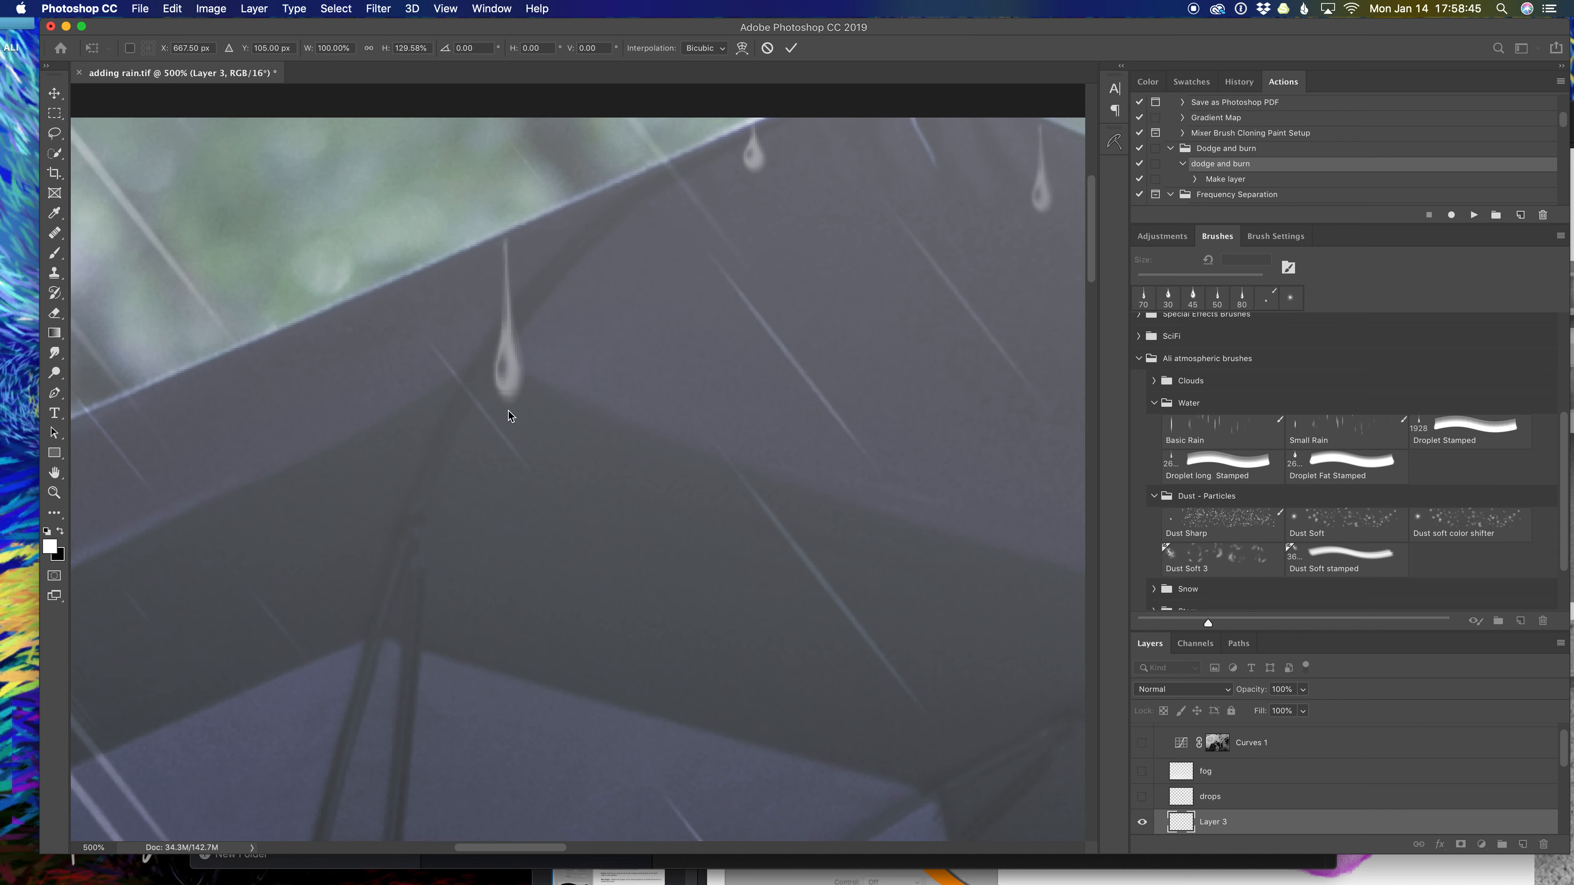
{"action": "key", "text": "super+0"}
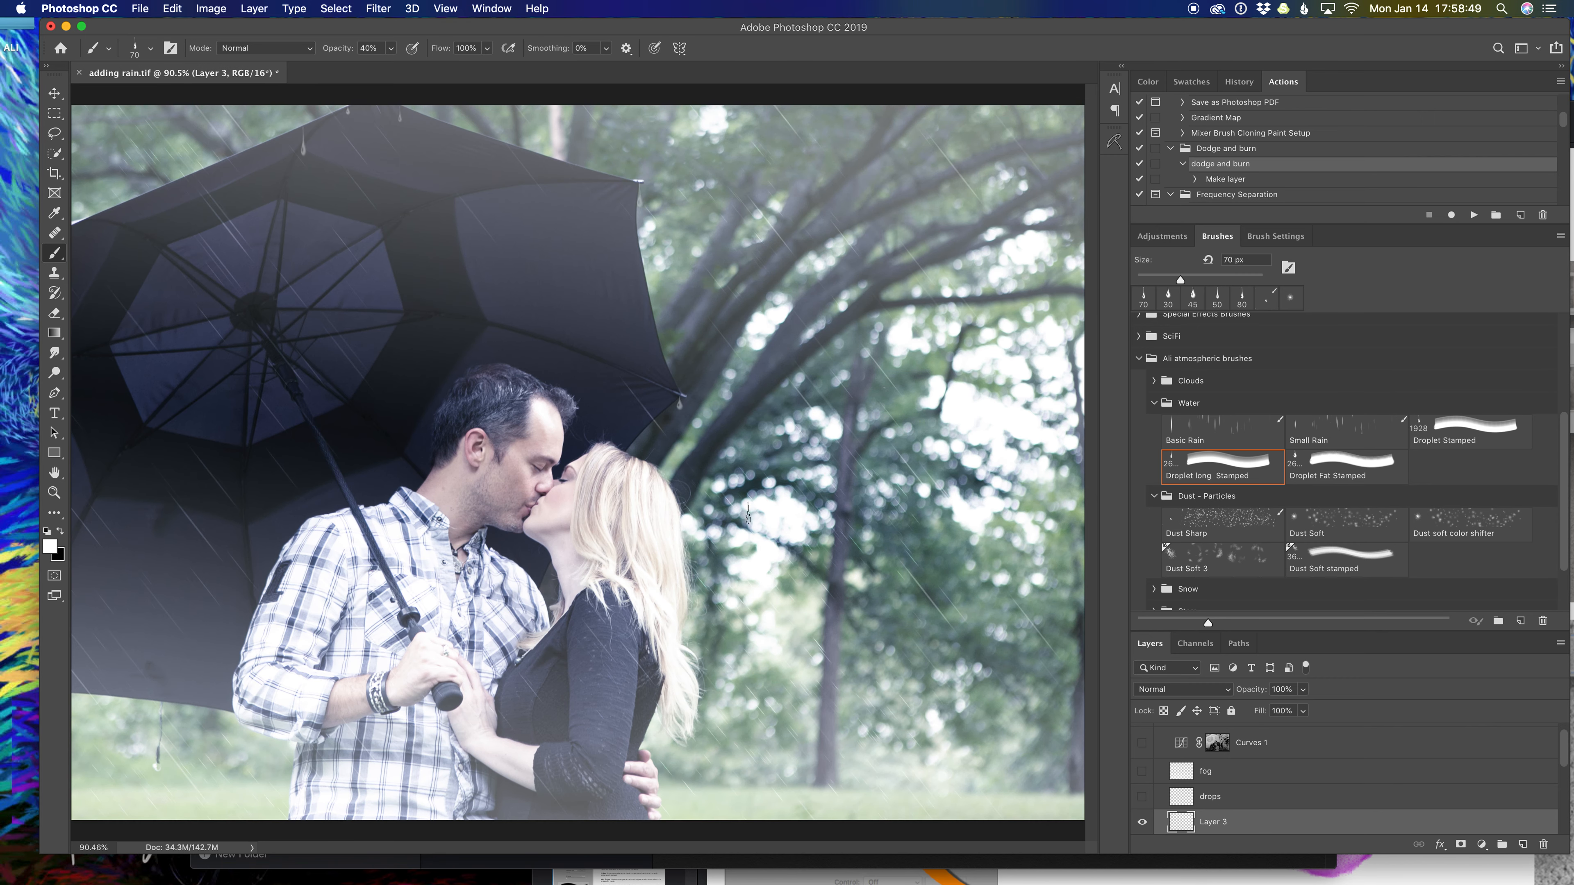
Set Layer 3 to 78% opacity with the Overlay blend mode.
{"action": "left_click", "coordinate": [1305, 693]}
{"action": "left_click_drag", "start_coordinate": [1304, 708], "coordinate": [1287, 708]}
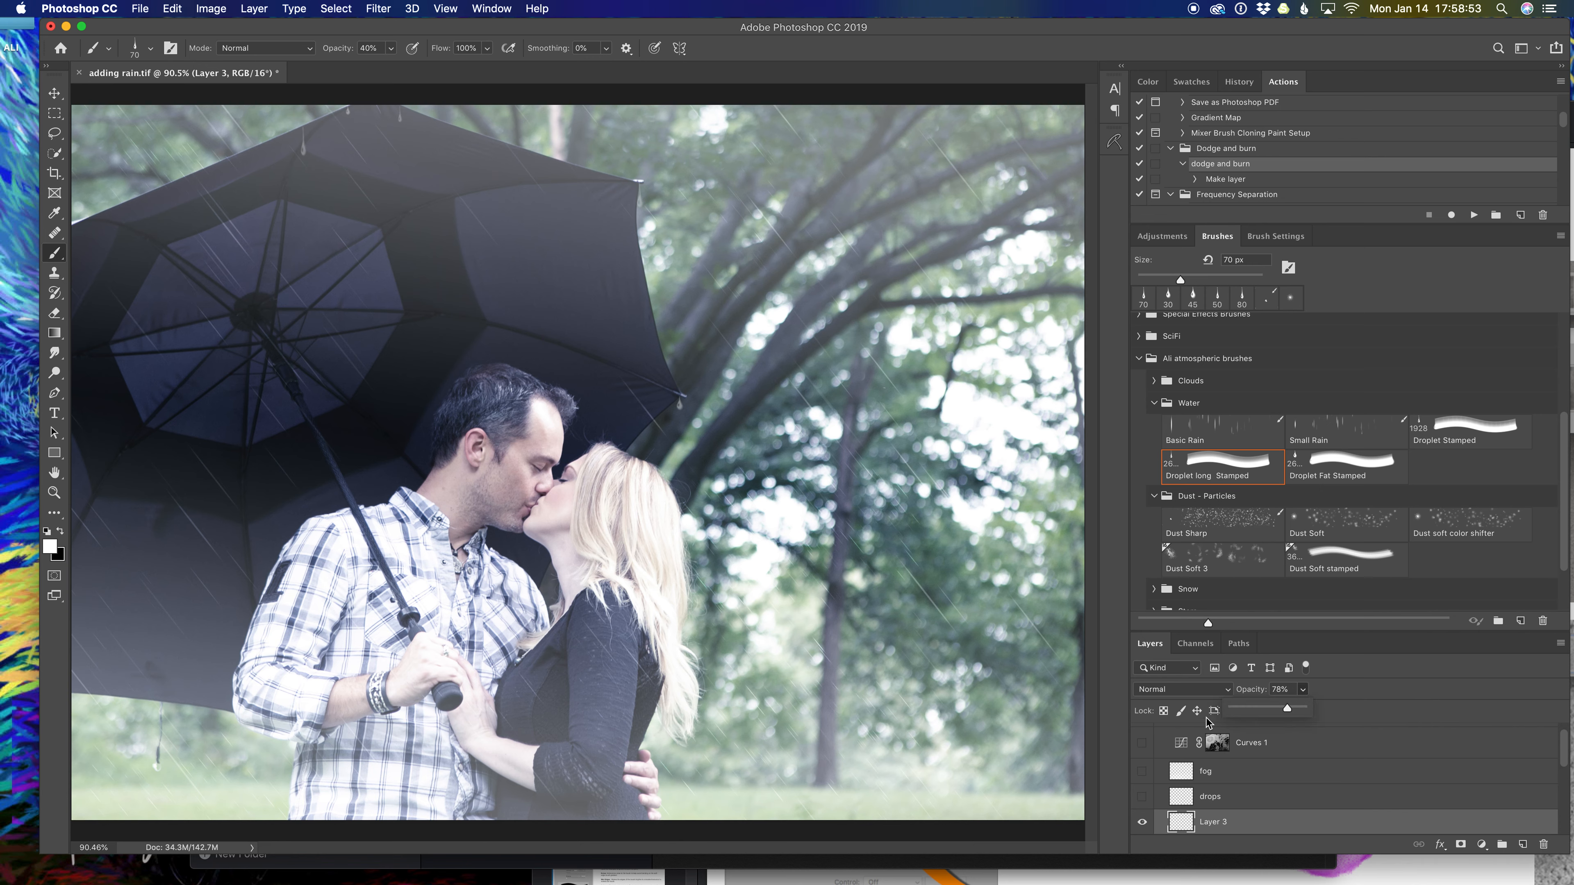
{"action": "left_click", "coordinate": [1212, 690]}
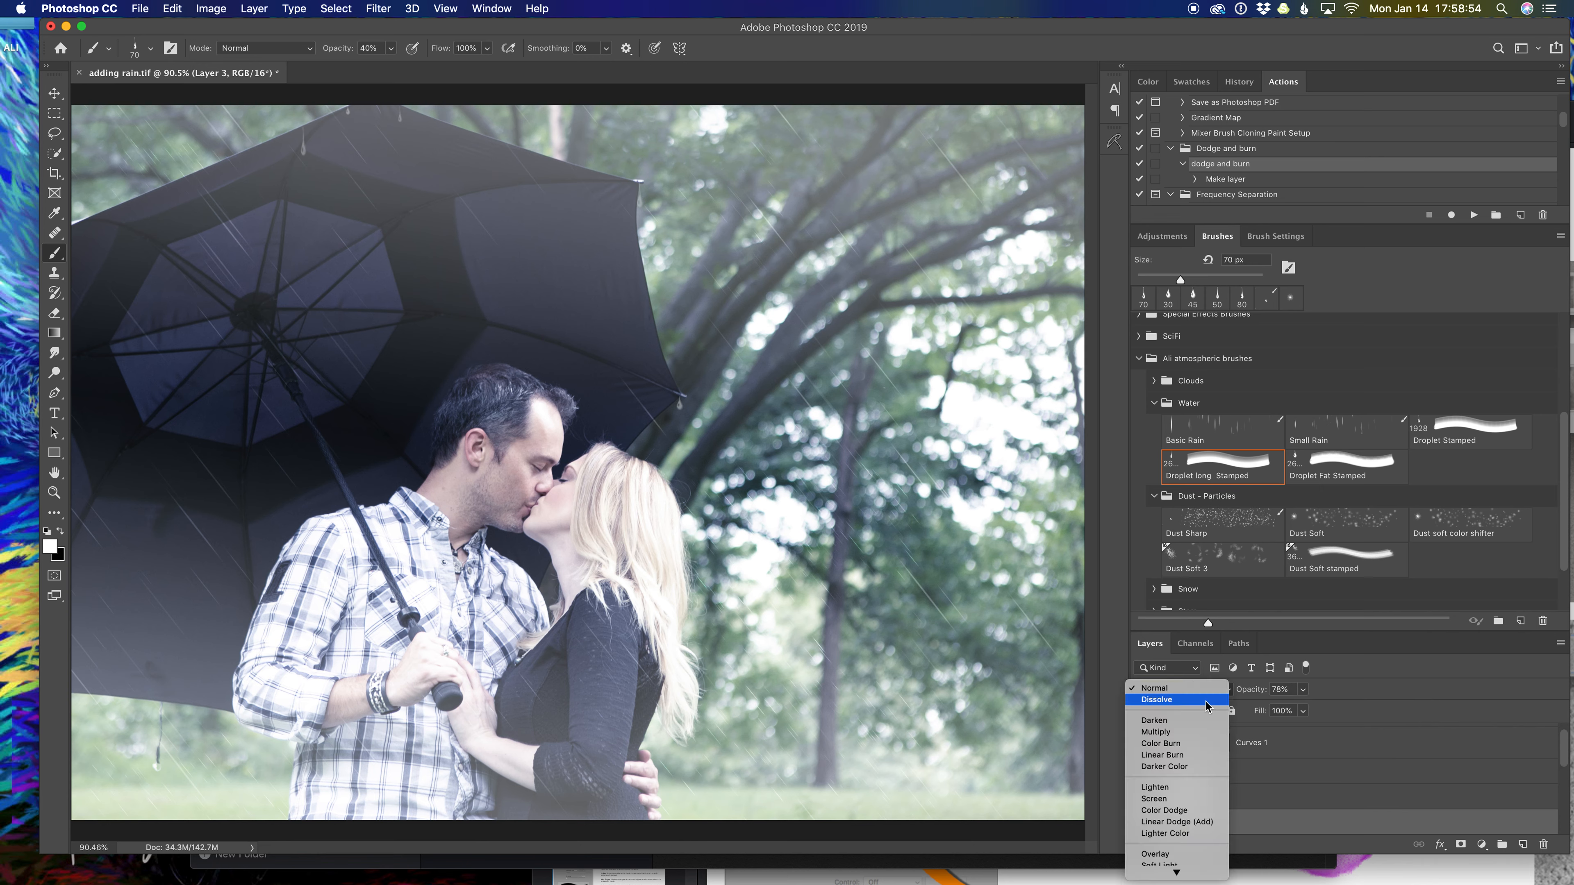
{"action": "left_click", "coordinate": [1176, 856]}
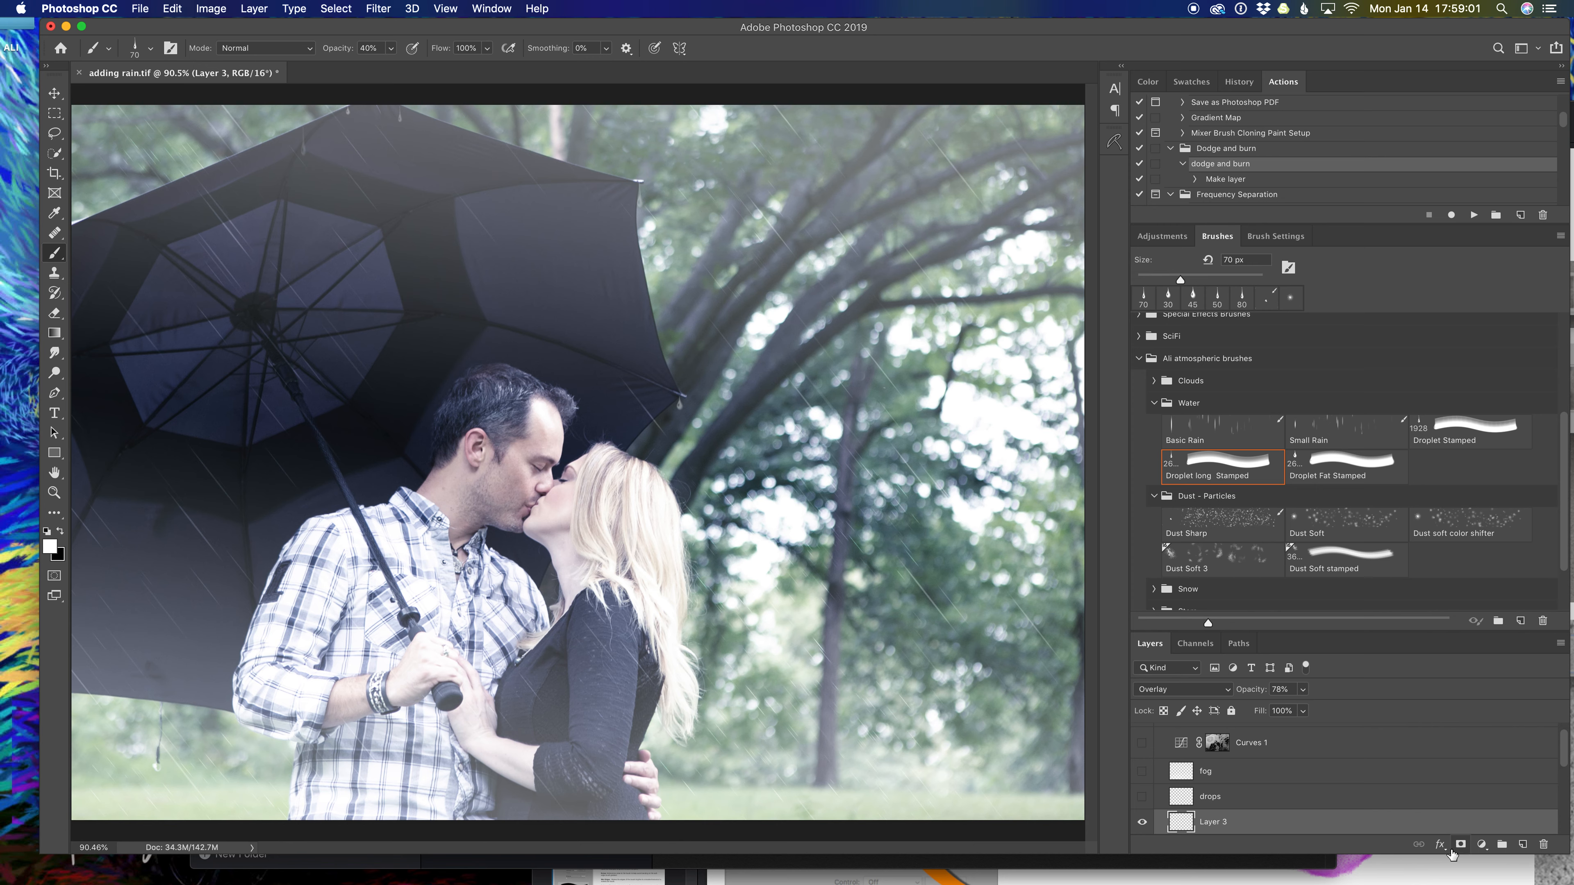
Add a Curves 3 adjustment layer with the RGB curve pulled slightly down.
{"action": "left_click", "coordinate": [1482, 847]}
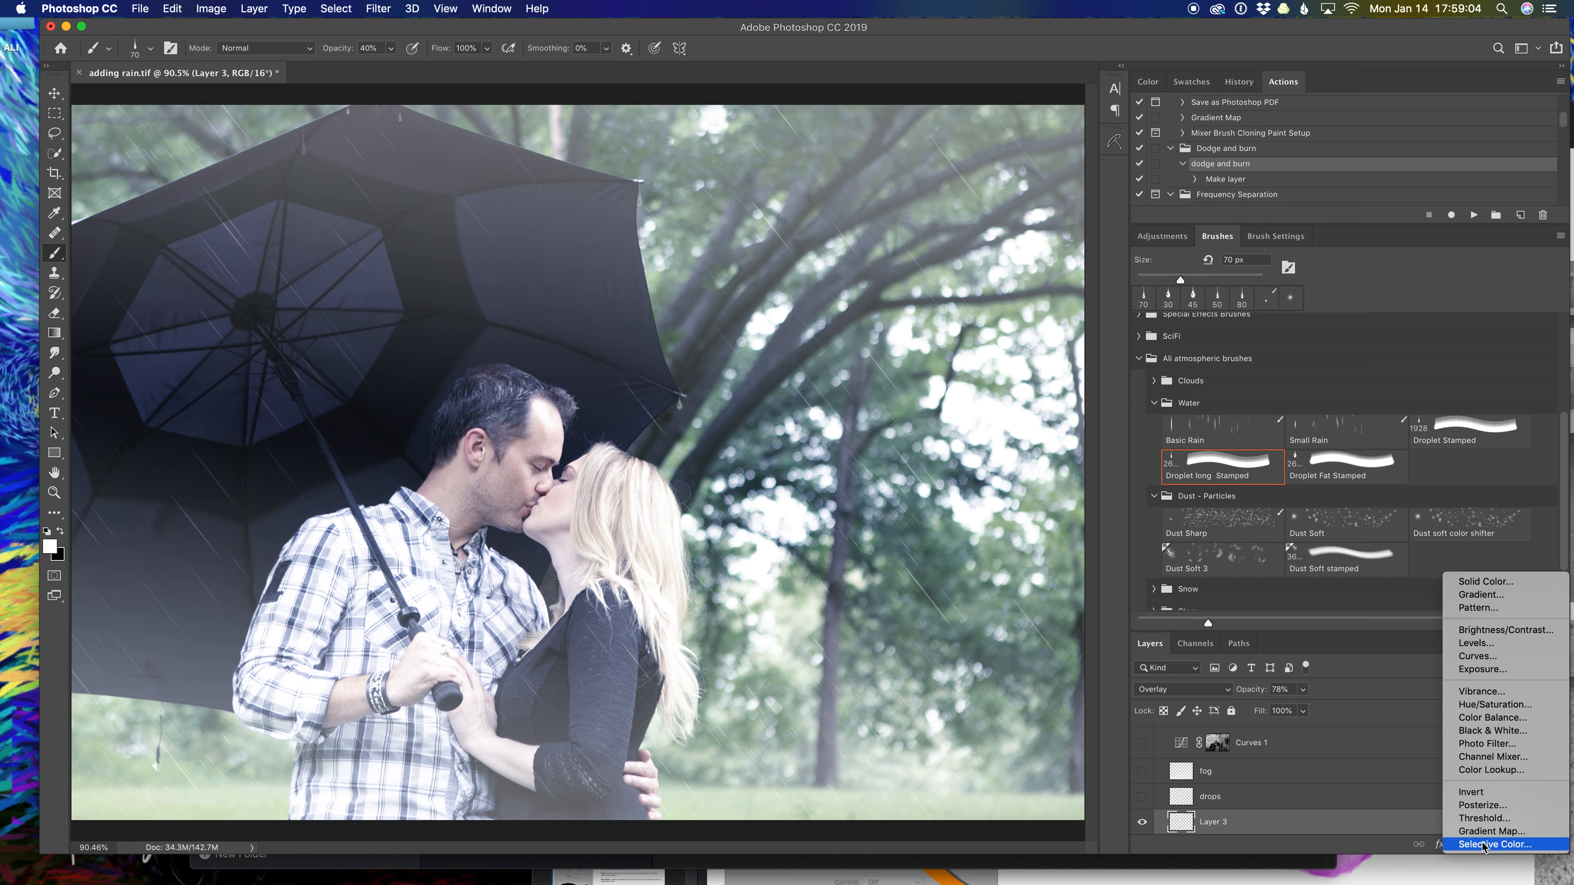
{"action": "left_click", "coordinate": [1477, 657]}
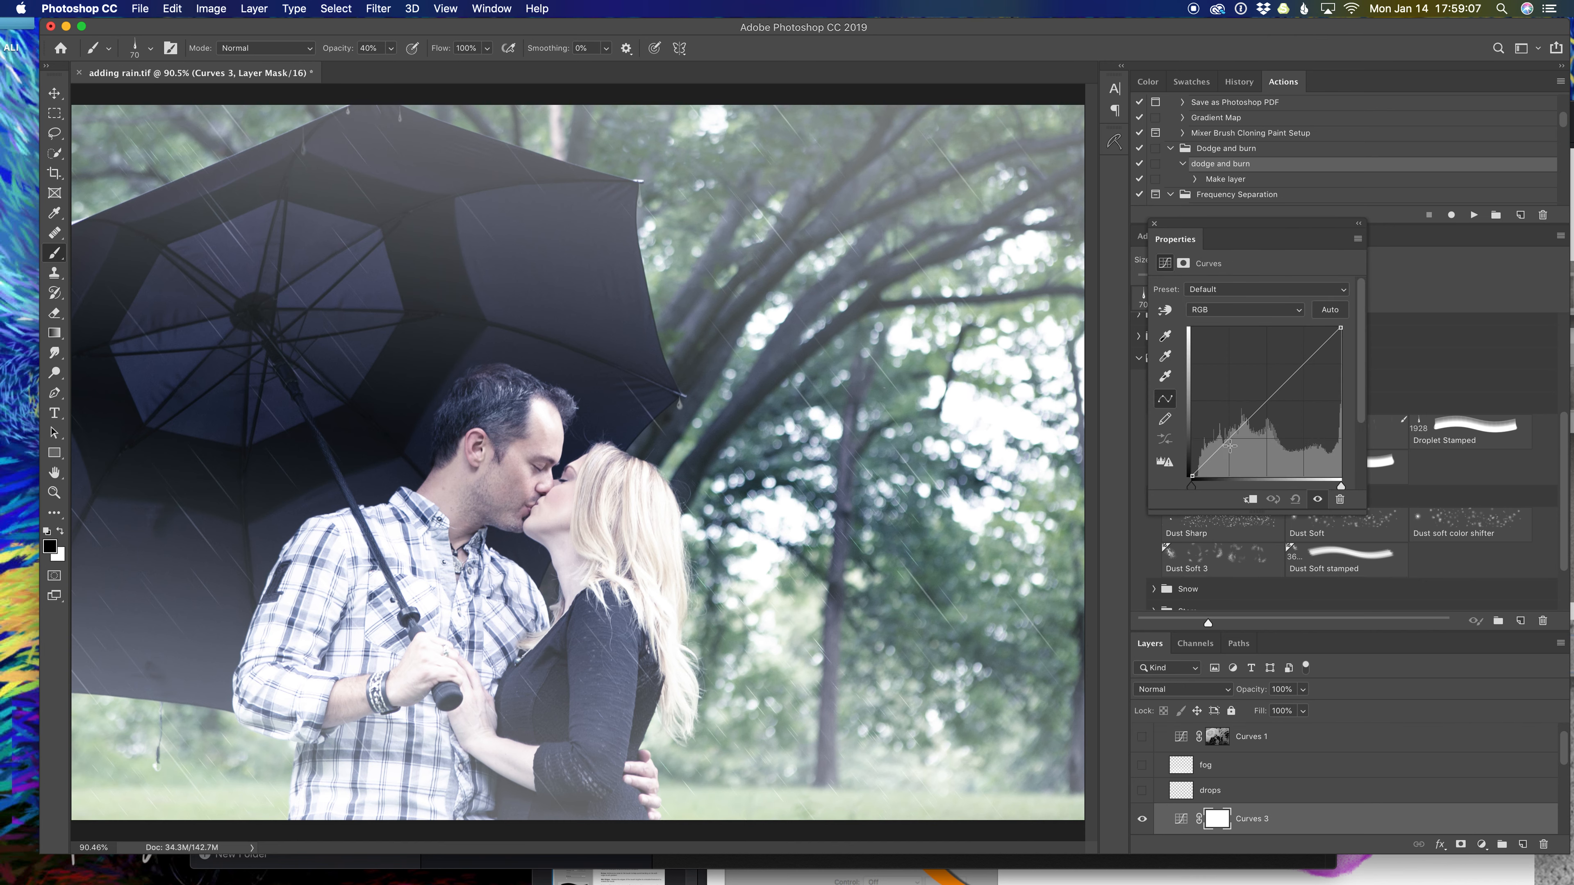
{"action": "left_click", "coordinate": [1224, 442]}
{"action": "left_click_drag", "start_coordinate": [1224, 443], "coordinate": [1227, 447]}
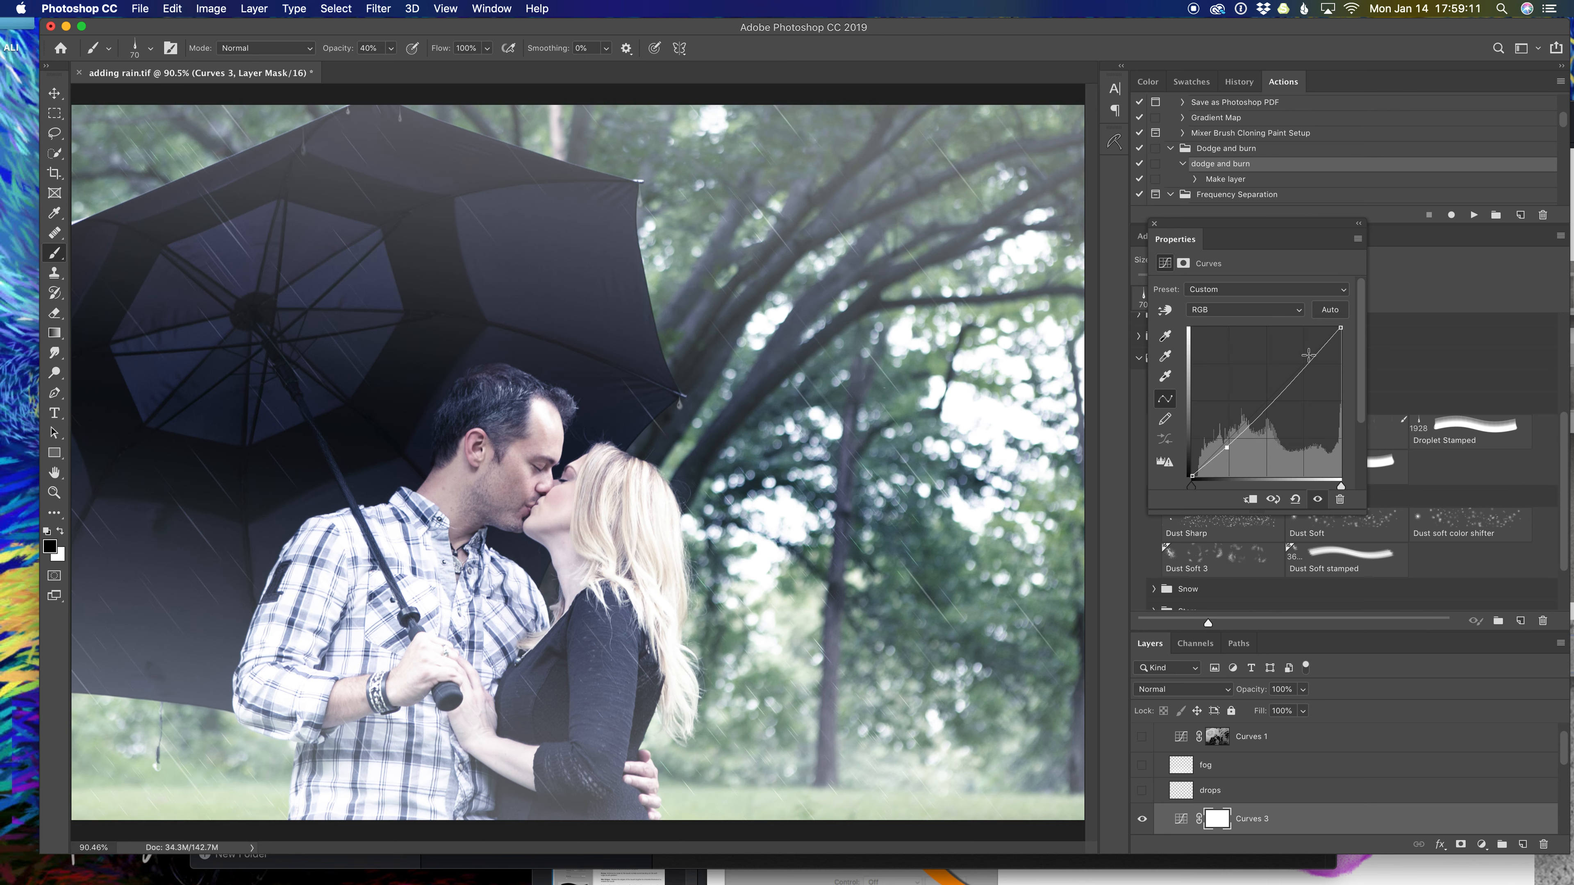
{"action": "left_click_drag", "start_coordinate": [1300, 362], "coordinate": [1298, 369]}
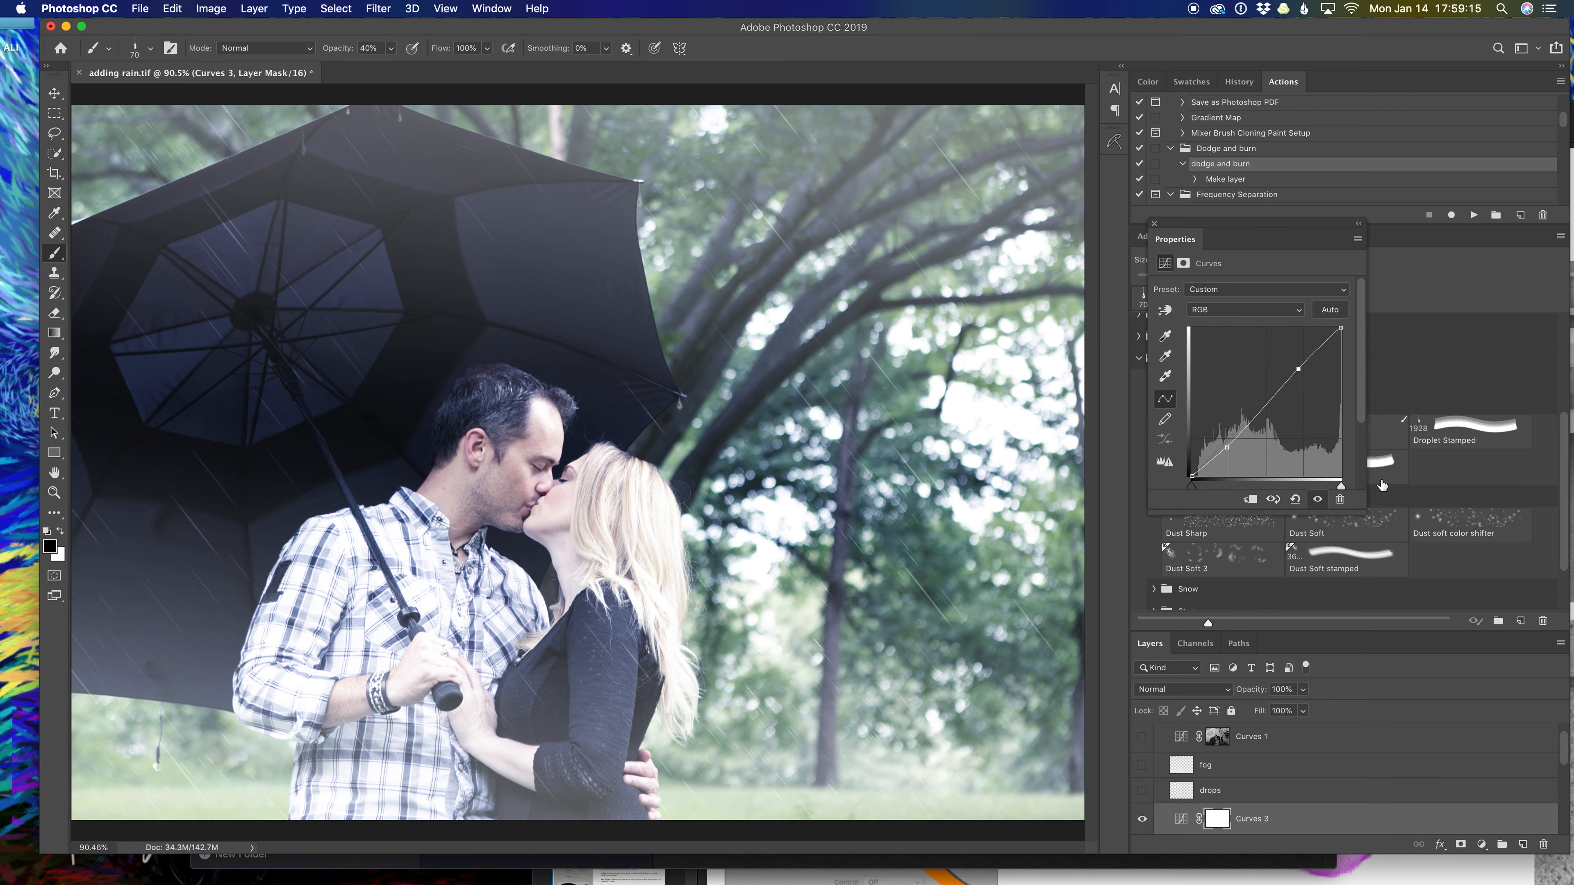
{"action": "left_click", "coordinate": [1295, 499]}
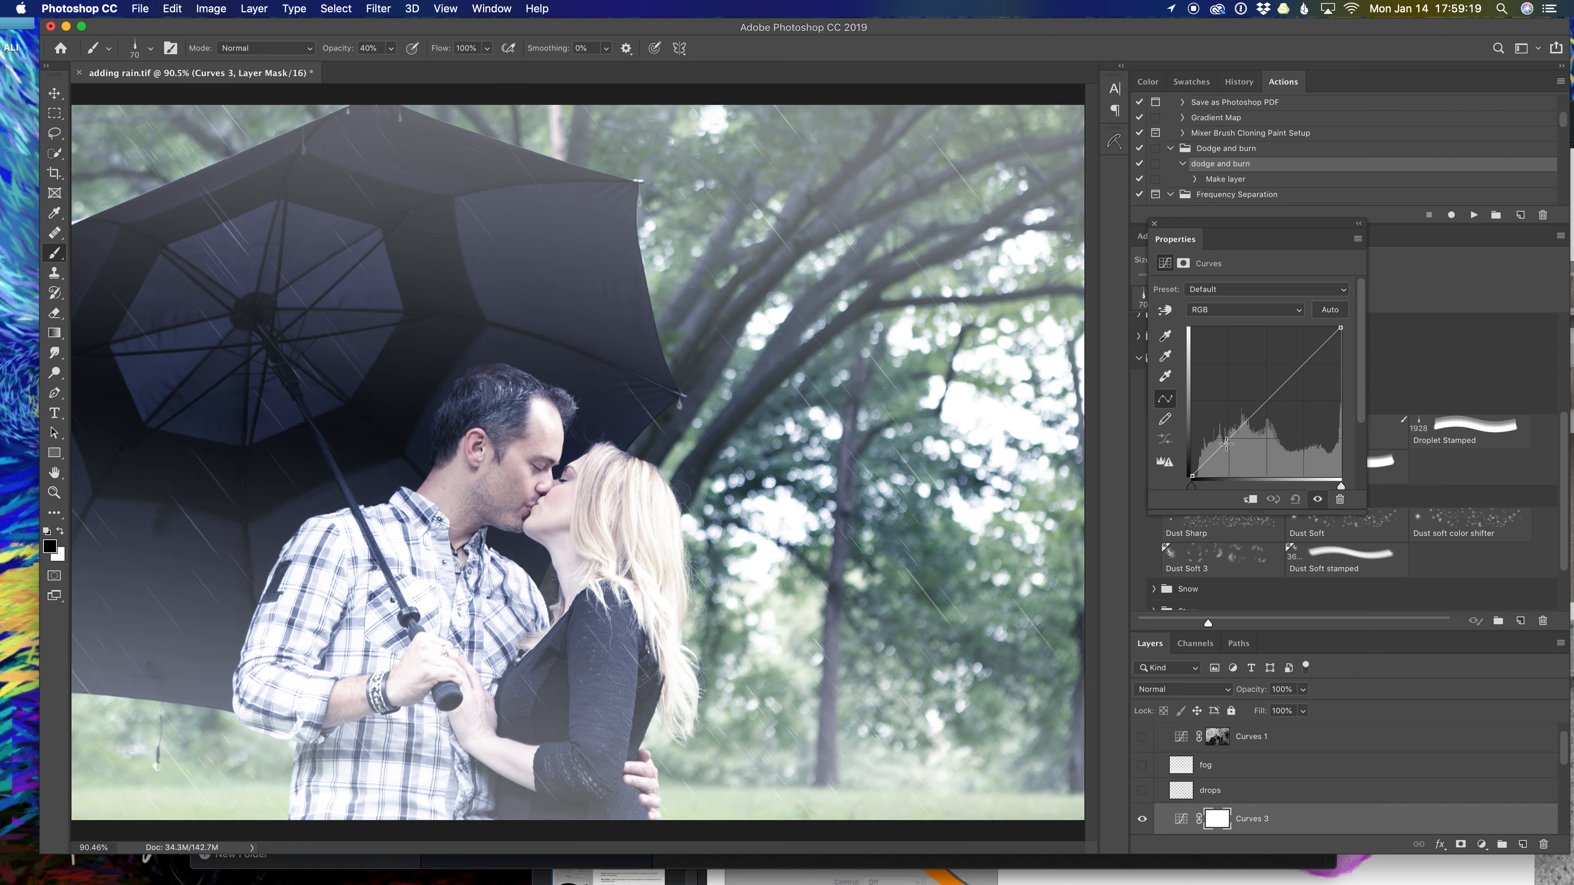
{"action": "left_click_drag", "start_coordinate": [1229, 440], "coordinate": [1230, 448]}
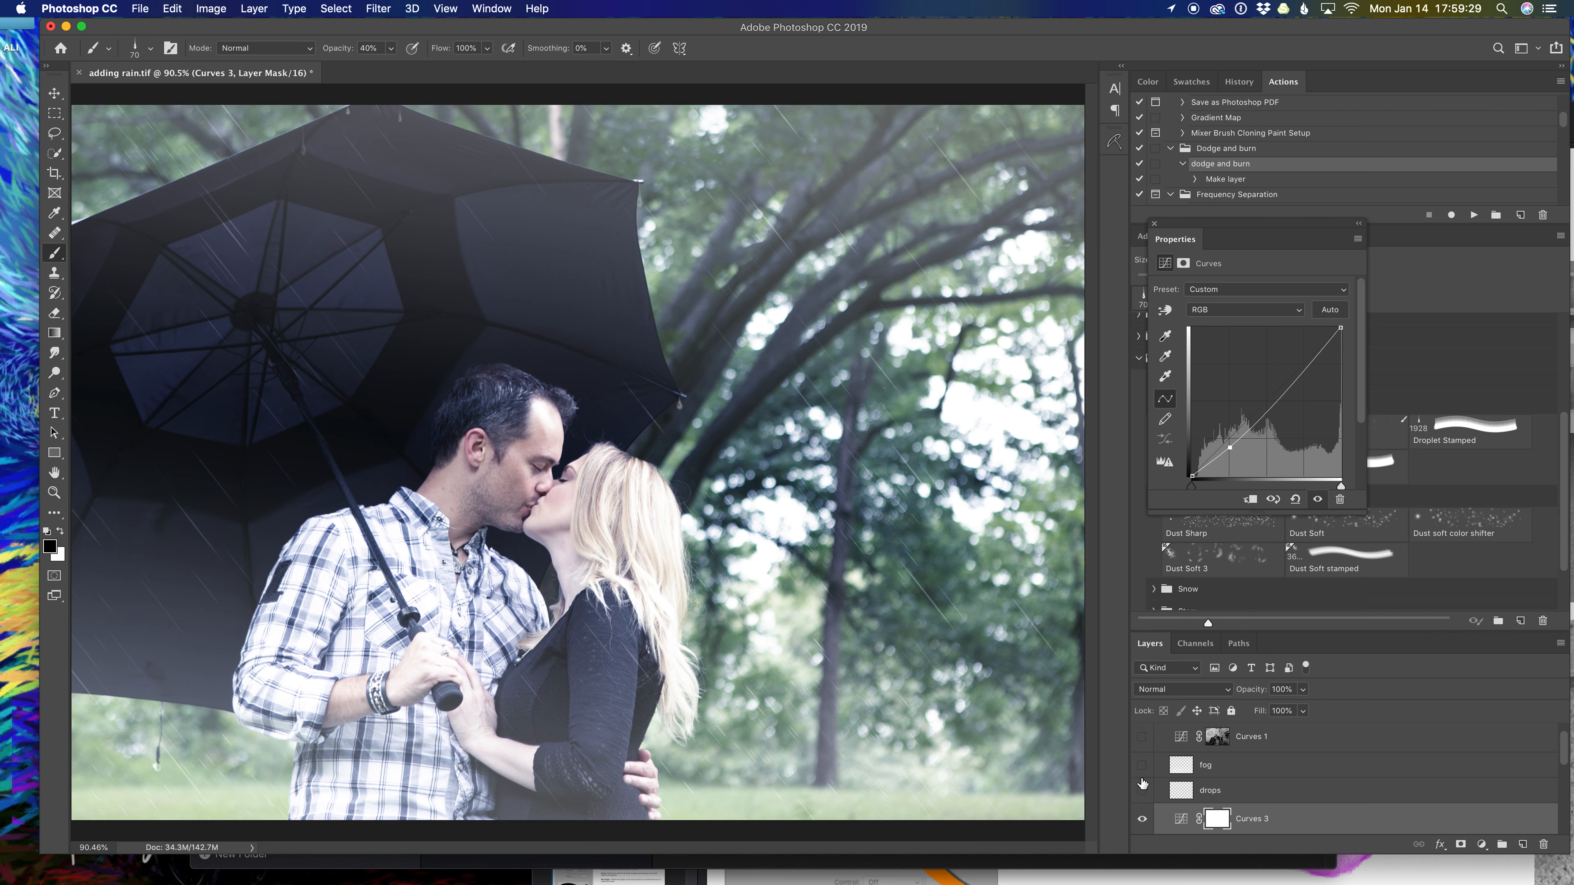
{"action": "scroll", "coordinate": [1170, 797], "scroll_direction": "up", "scroll_amount": 1}
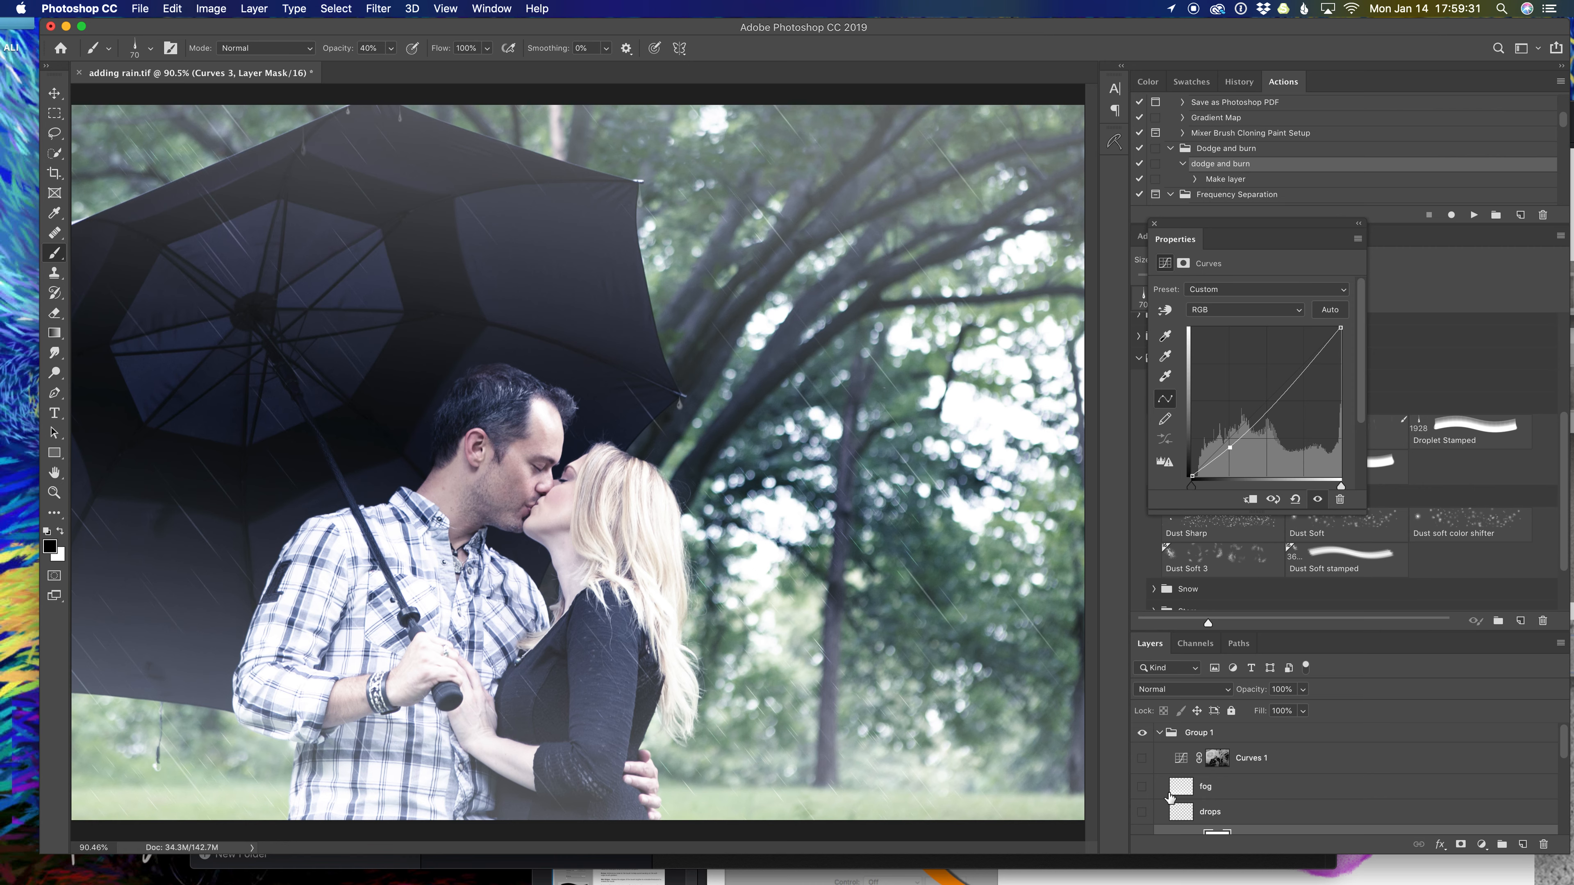
{"action": "left_click", "coordinate": [1142, 734]}
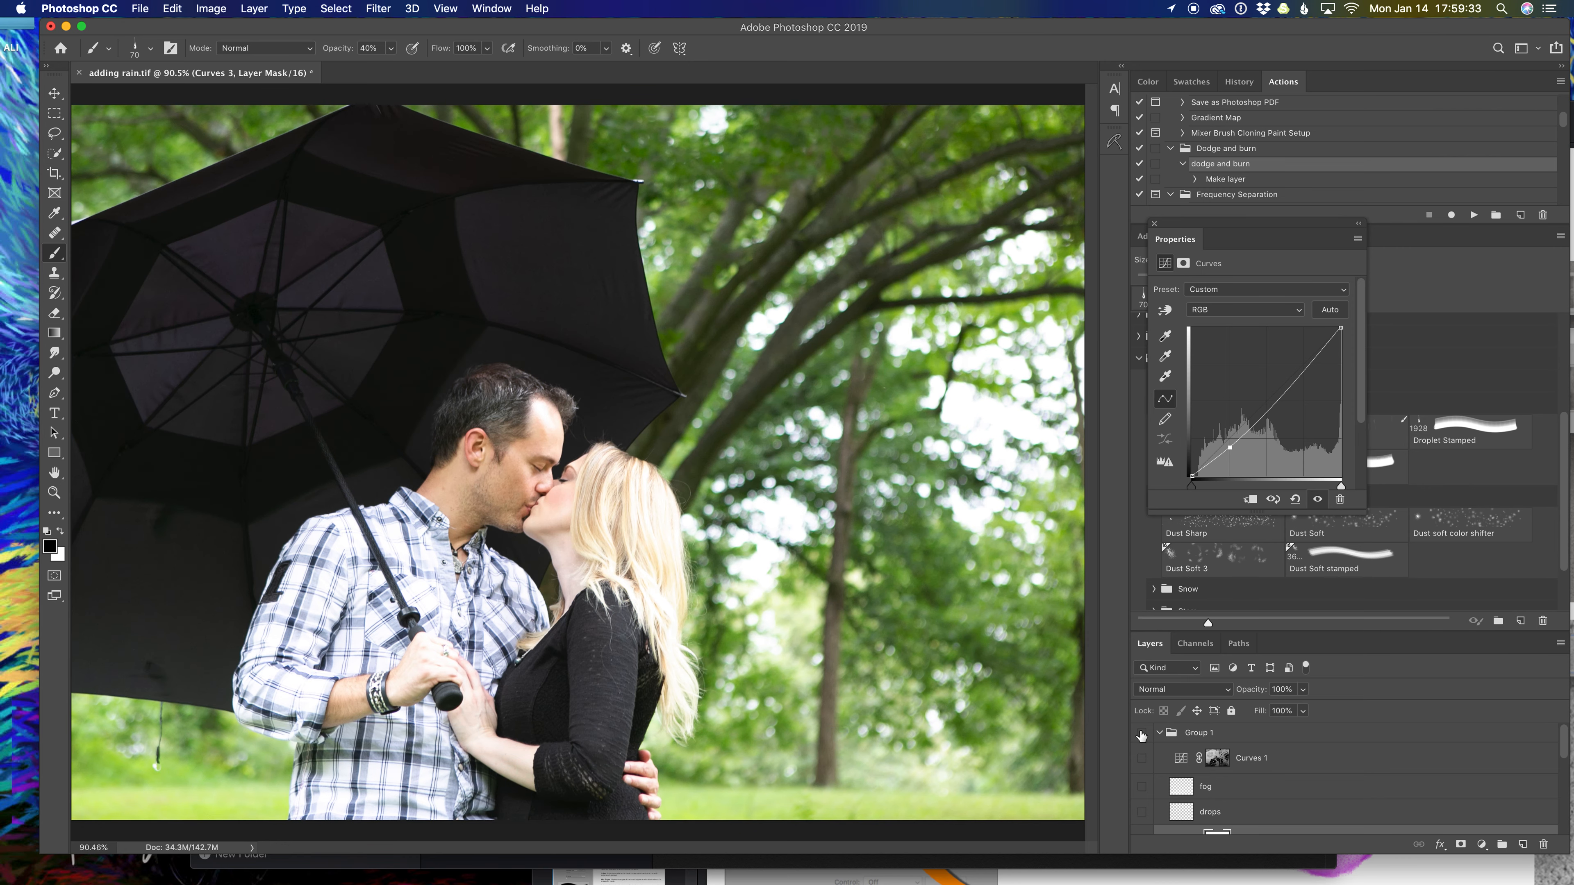
{"action": "left_click", "coordinate": [1142, 735]}
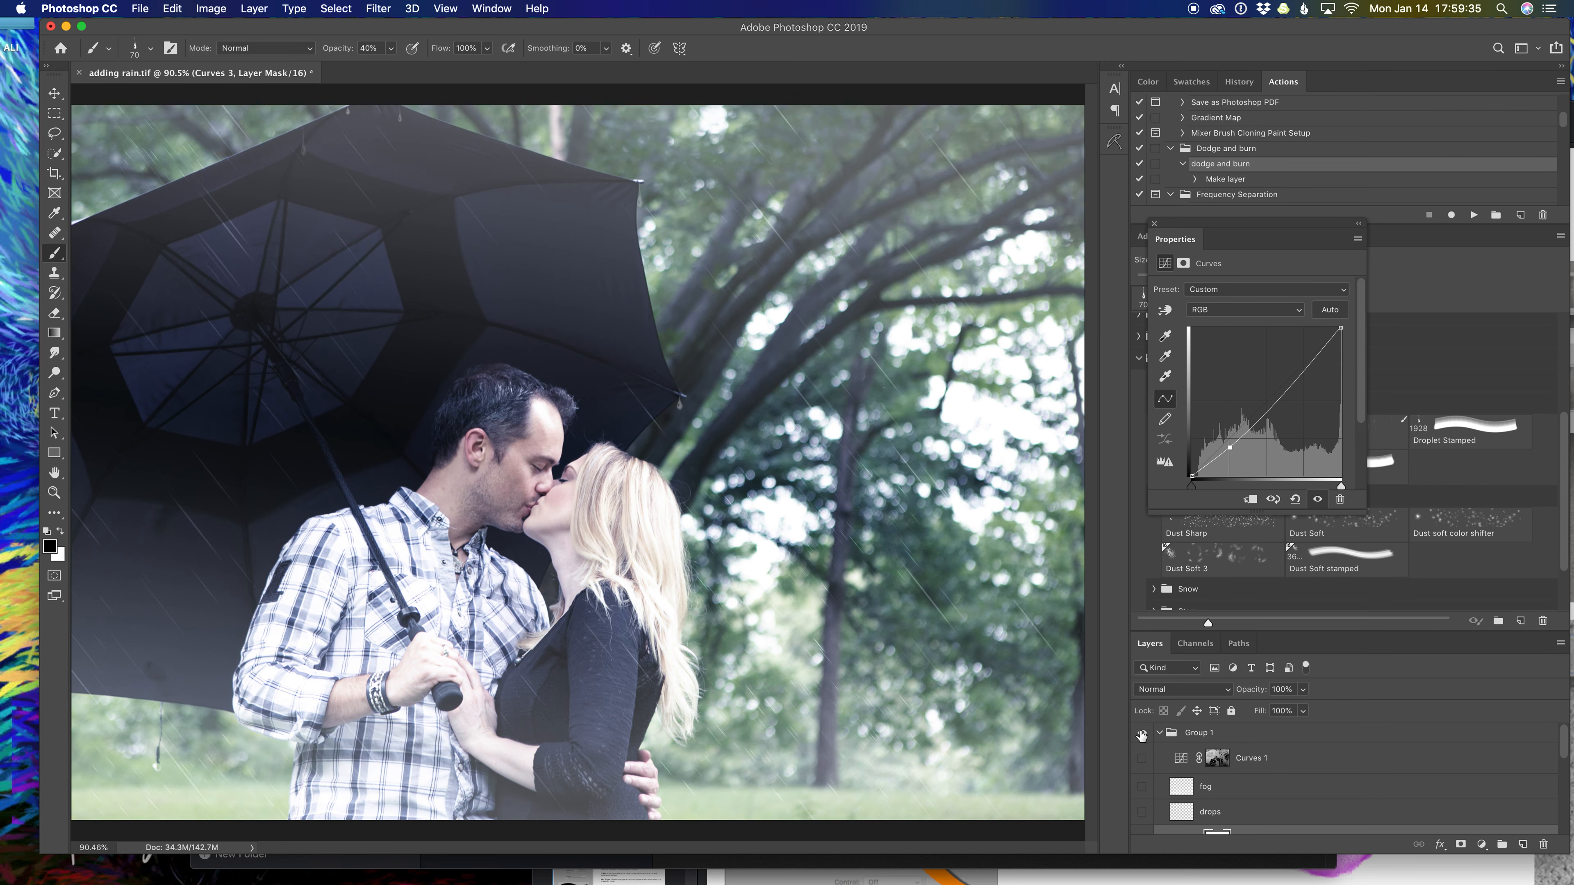